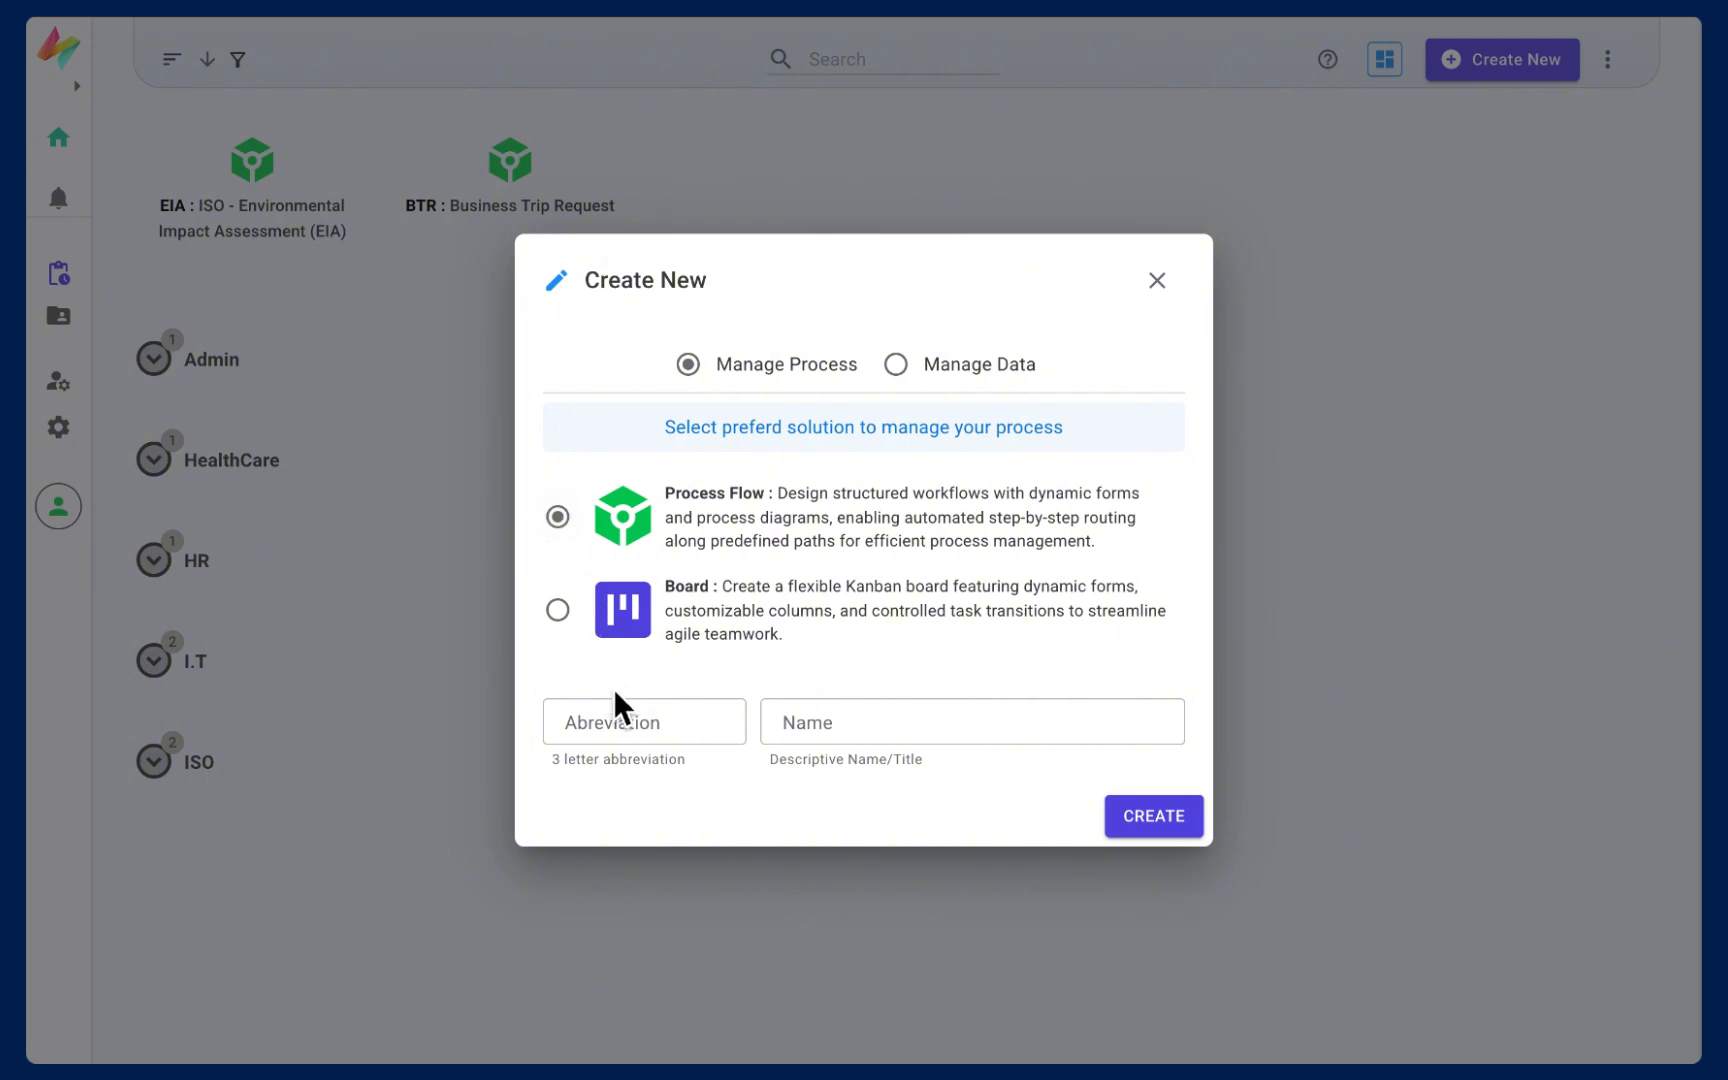
- Create a new process flow with the abbreviation ELR and the name "Employeee Leave Request"
{"action": "left_click", "coordinate": [616, 725]}
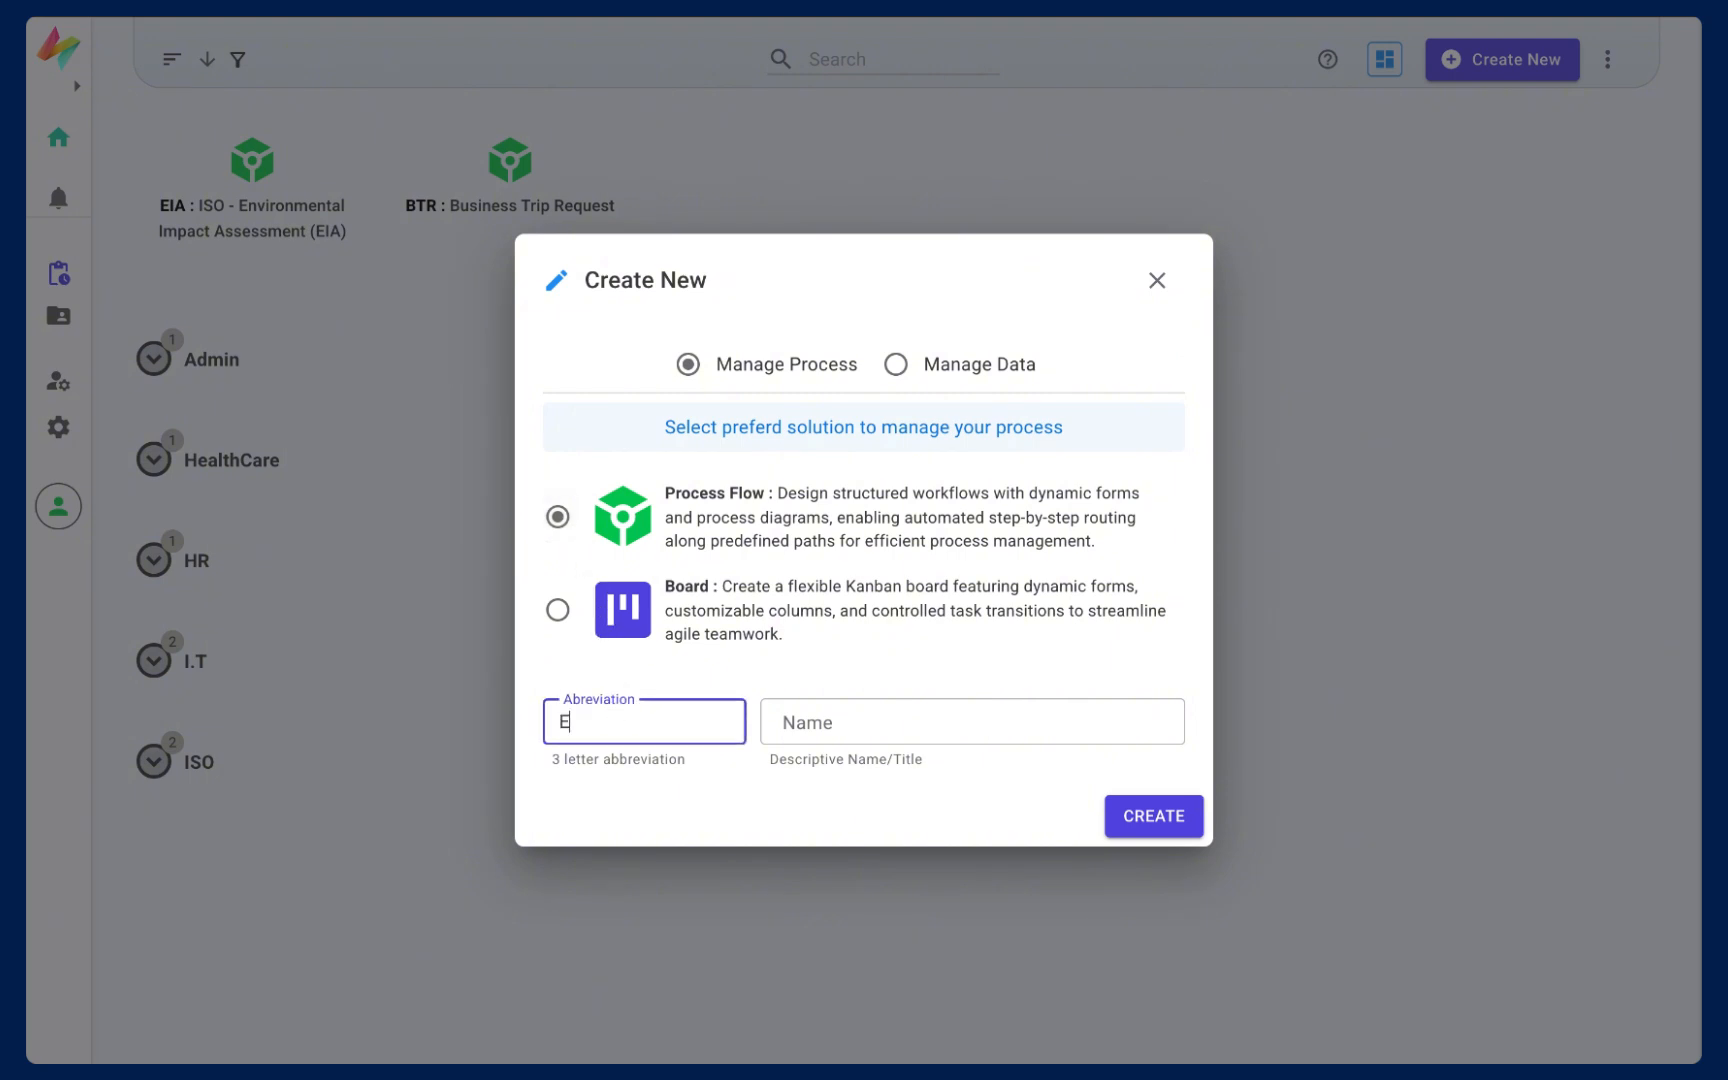
{"action": "key", "text": "Tab"}
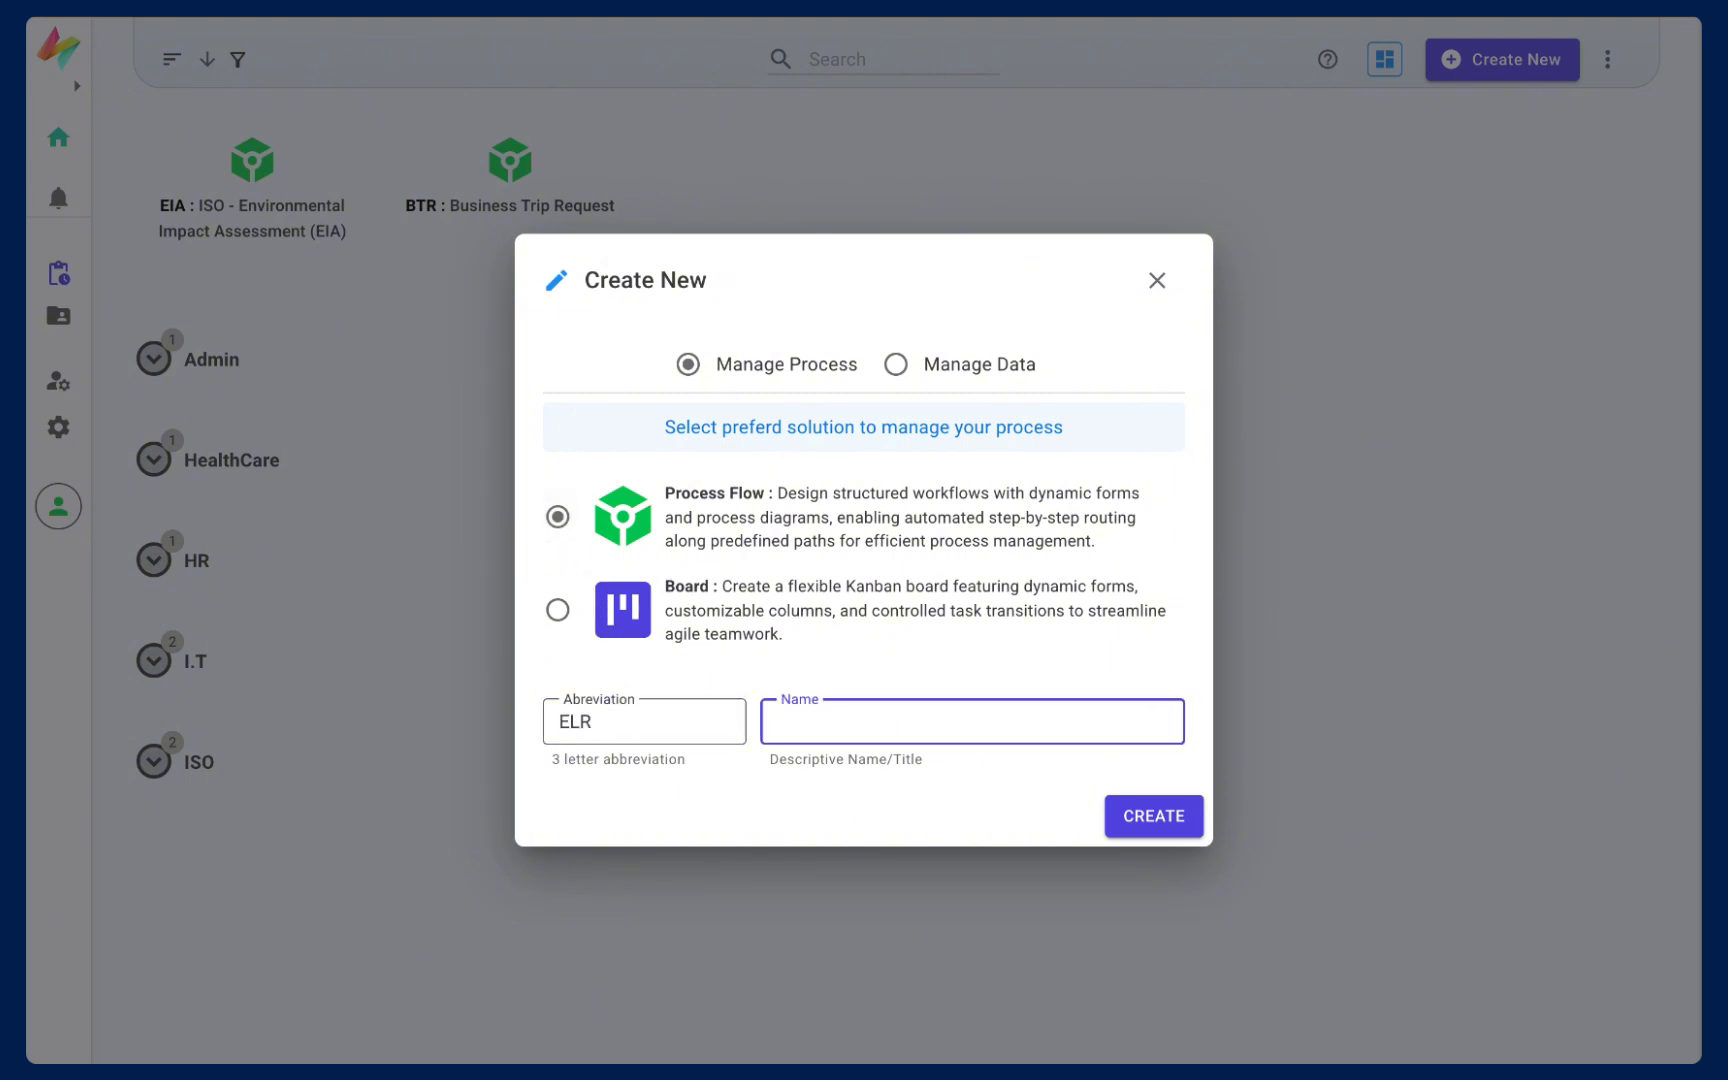
{"action": "type", "text": "Employeee Leave Request"}
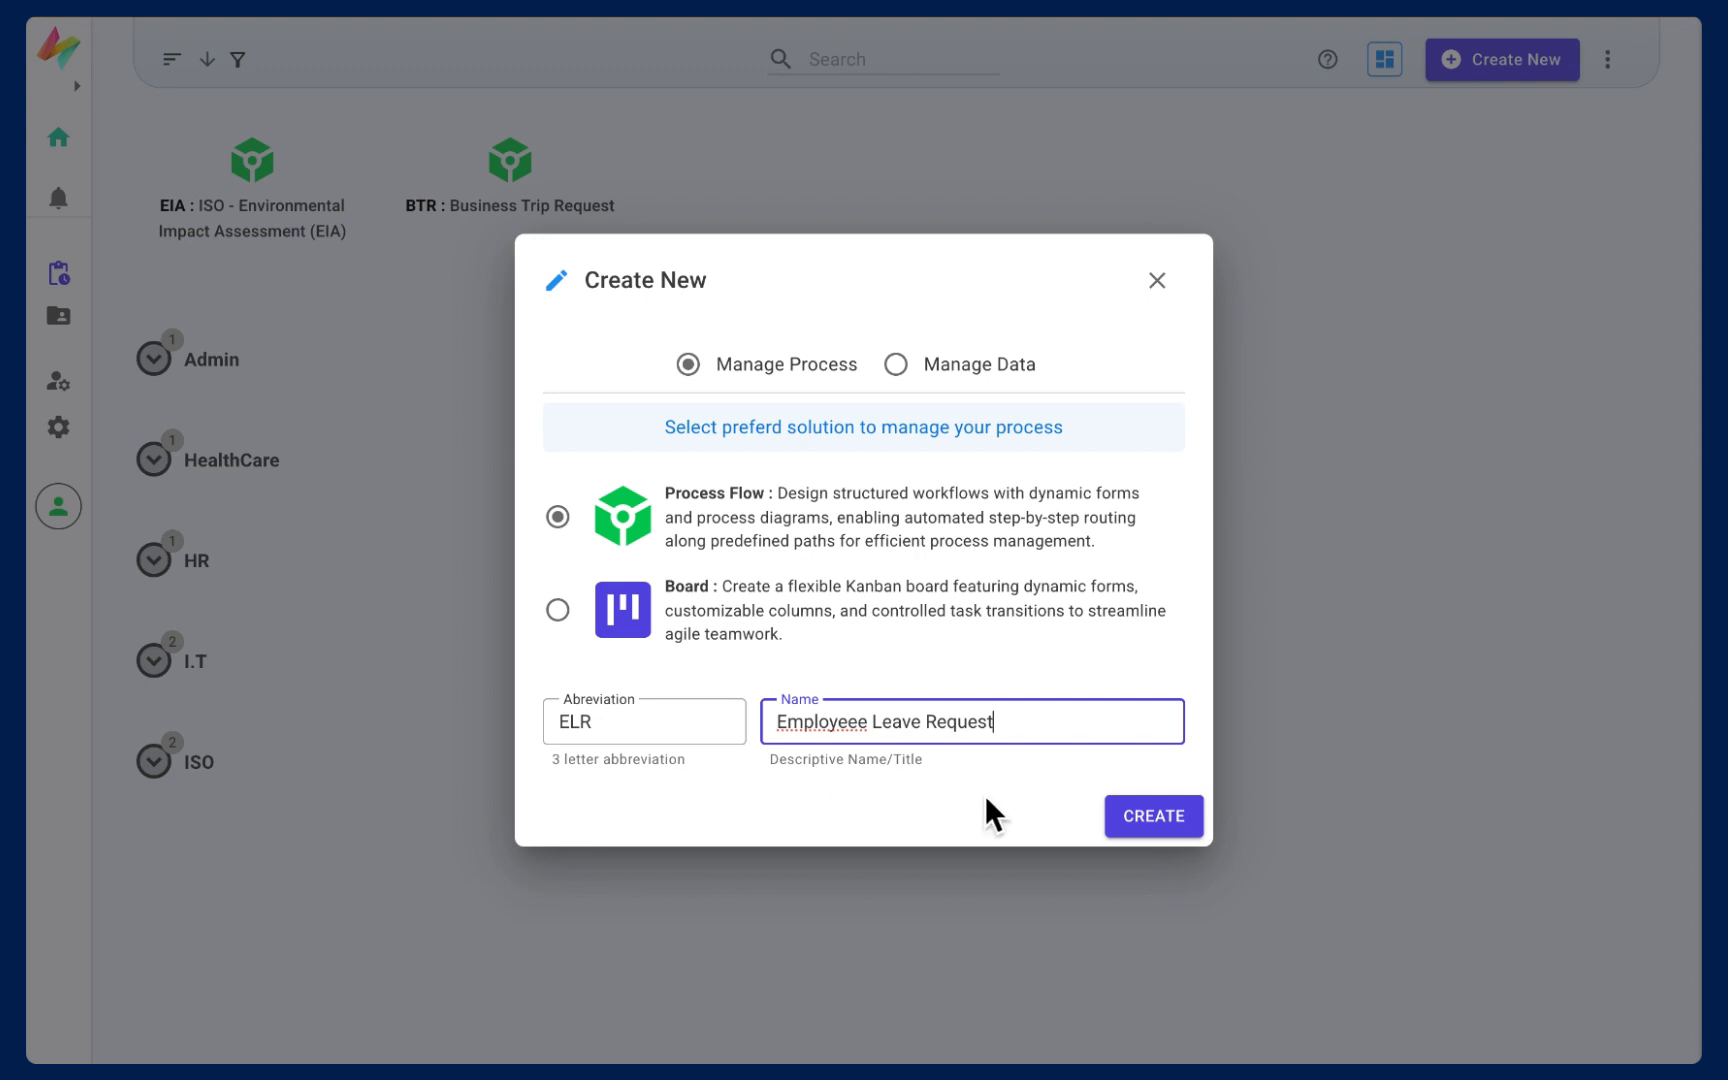
{"action": "left_click", "coordinate": [1140, 816]}
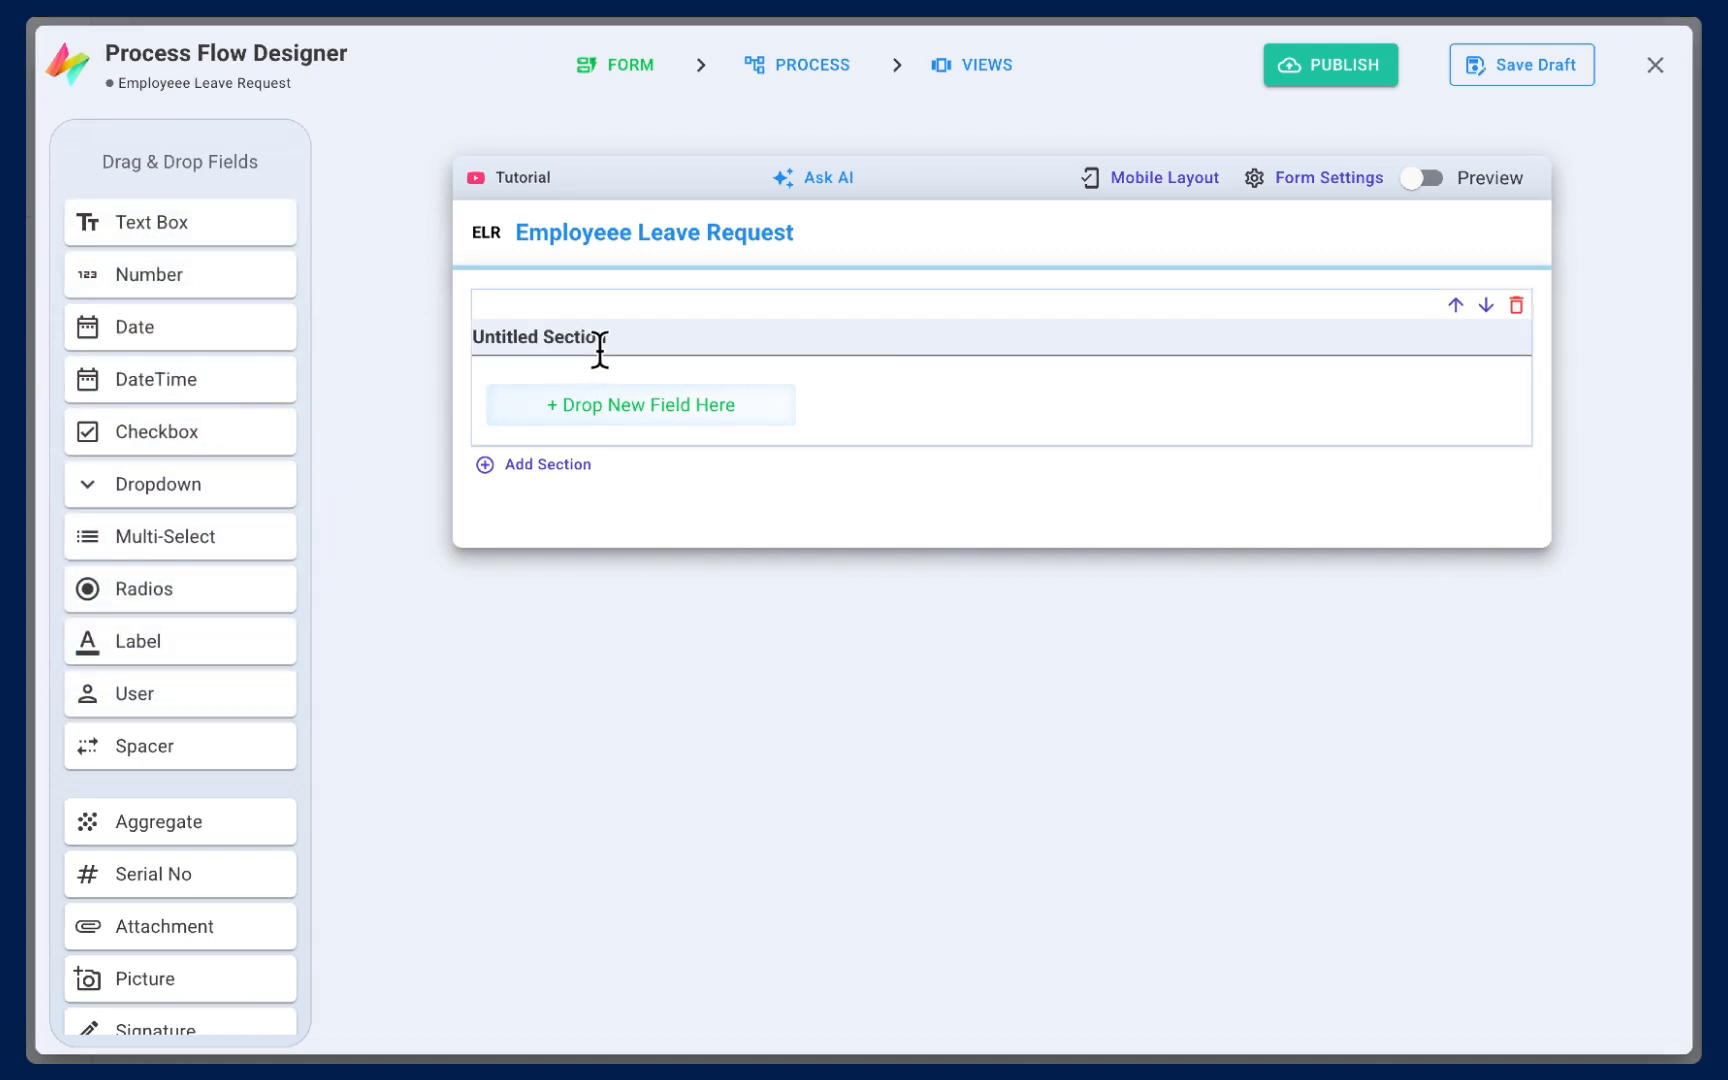
- Rename the untitled section as "Leave Details" and add a date field titled "From Date" to it
{"action": "left_click_drag", "start_coordinate": [607, 348], "coordinate": [477, 346]}
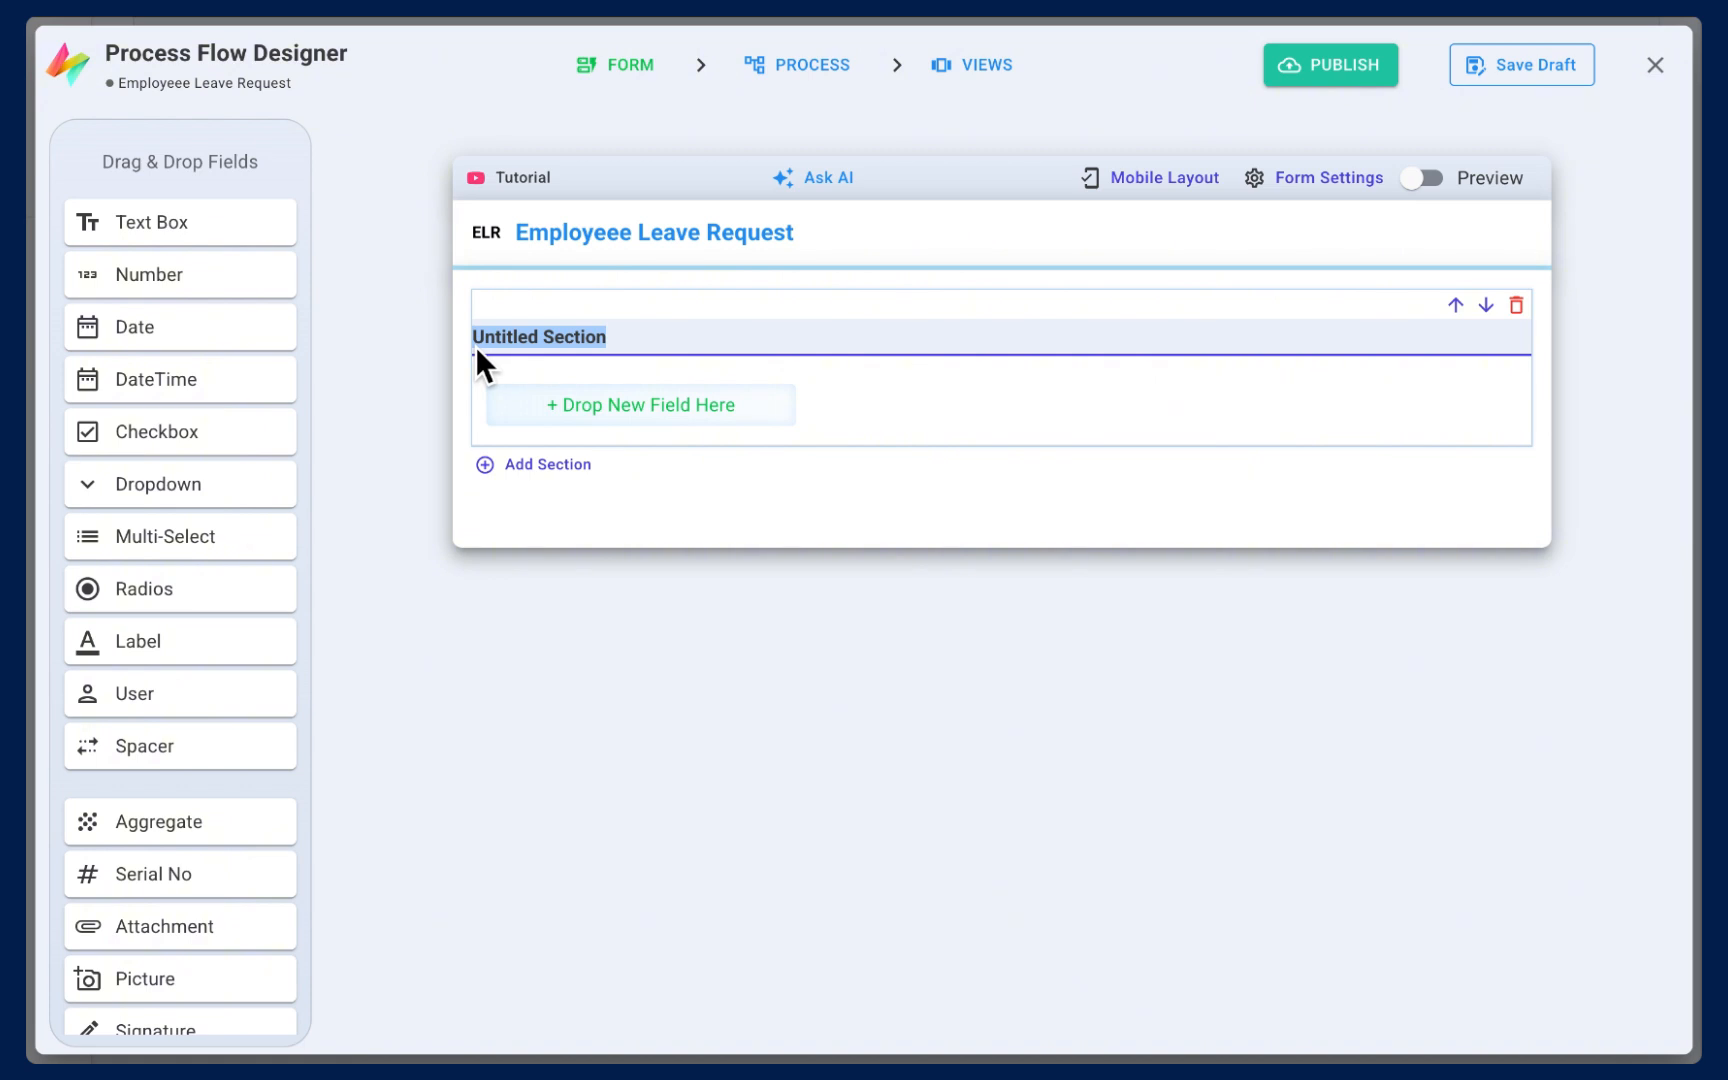
{"action": "type", "text": "Leave Details"}
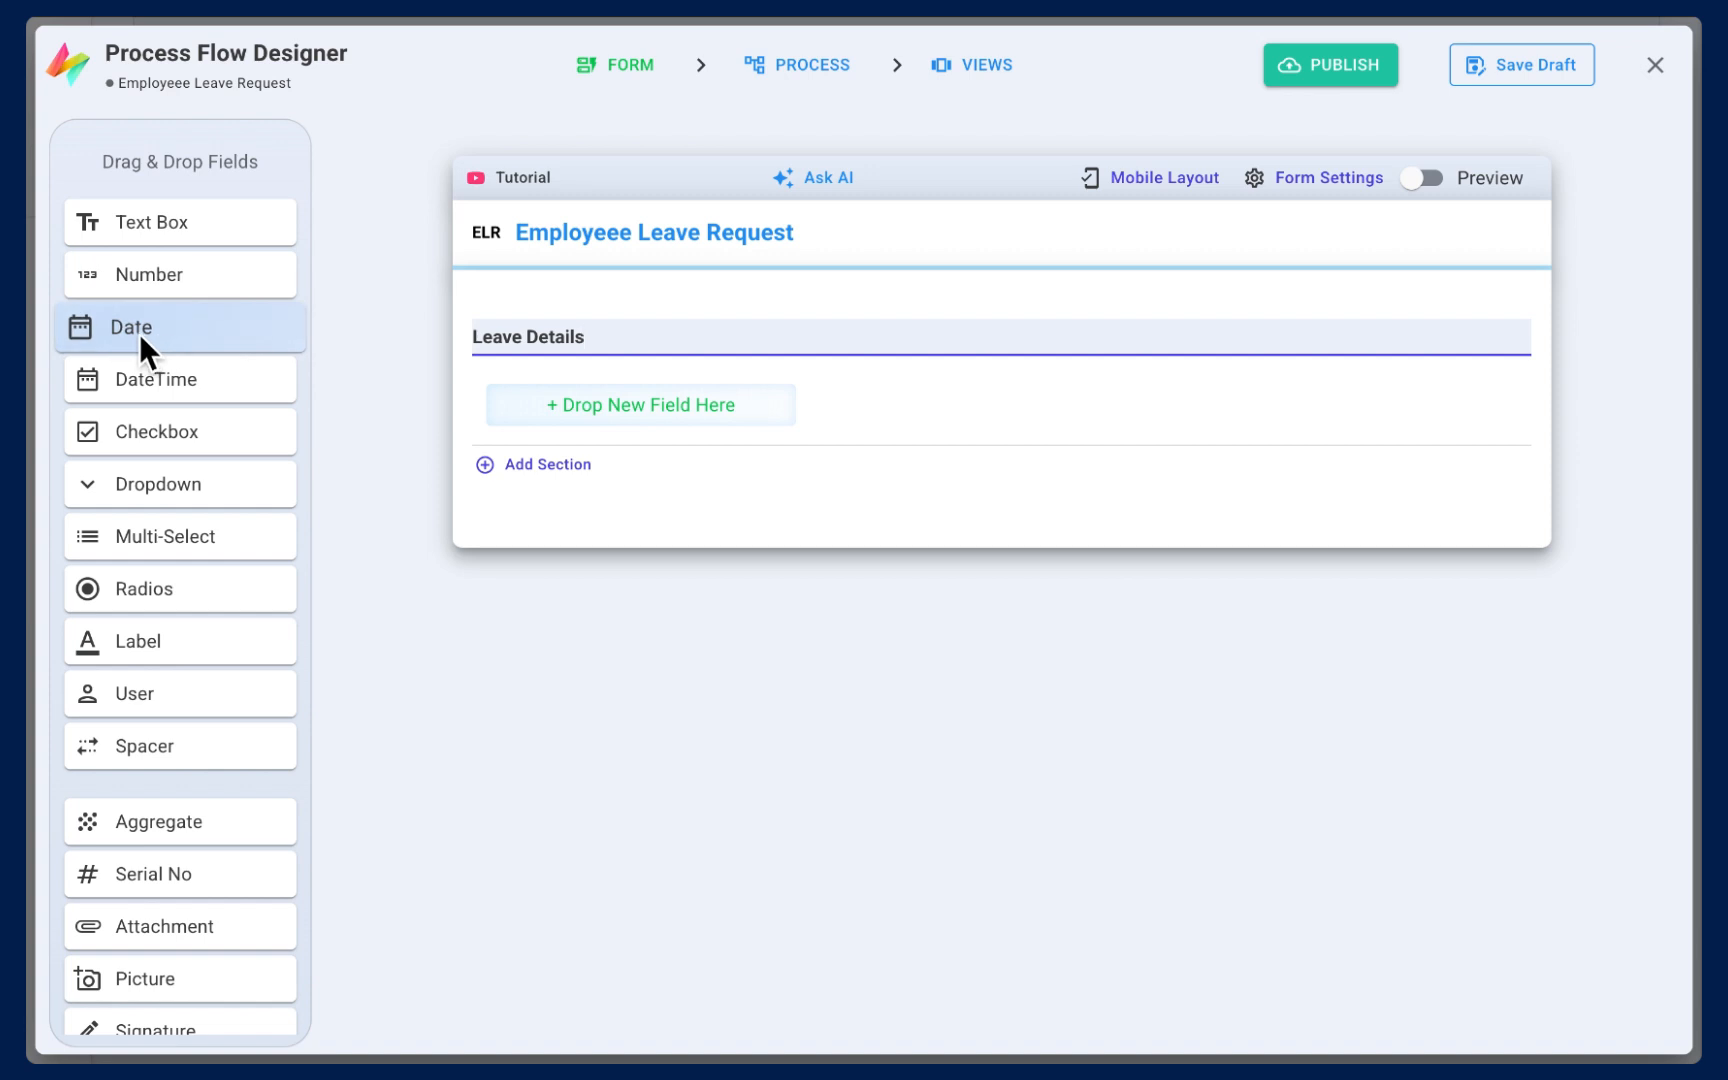
{"action": "left_click_drag", "start_coordinate": [139, 333], "coordinate": [590, 415]}
{"action": "left_click", "coordinate": [617, 402]}
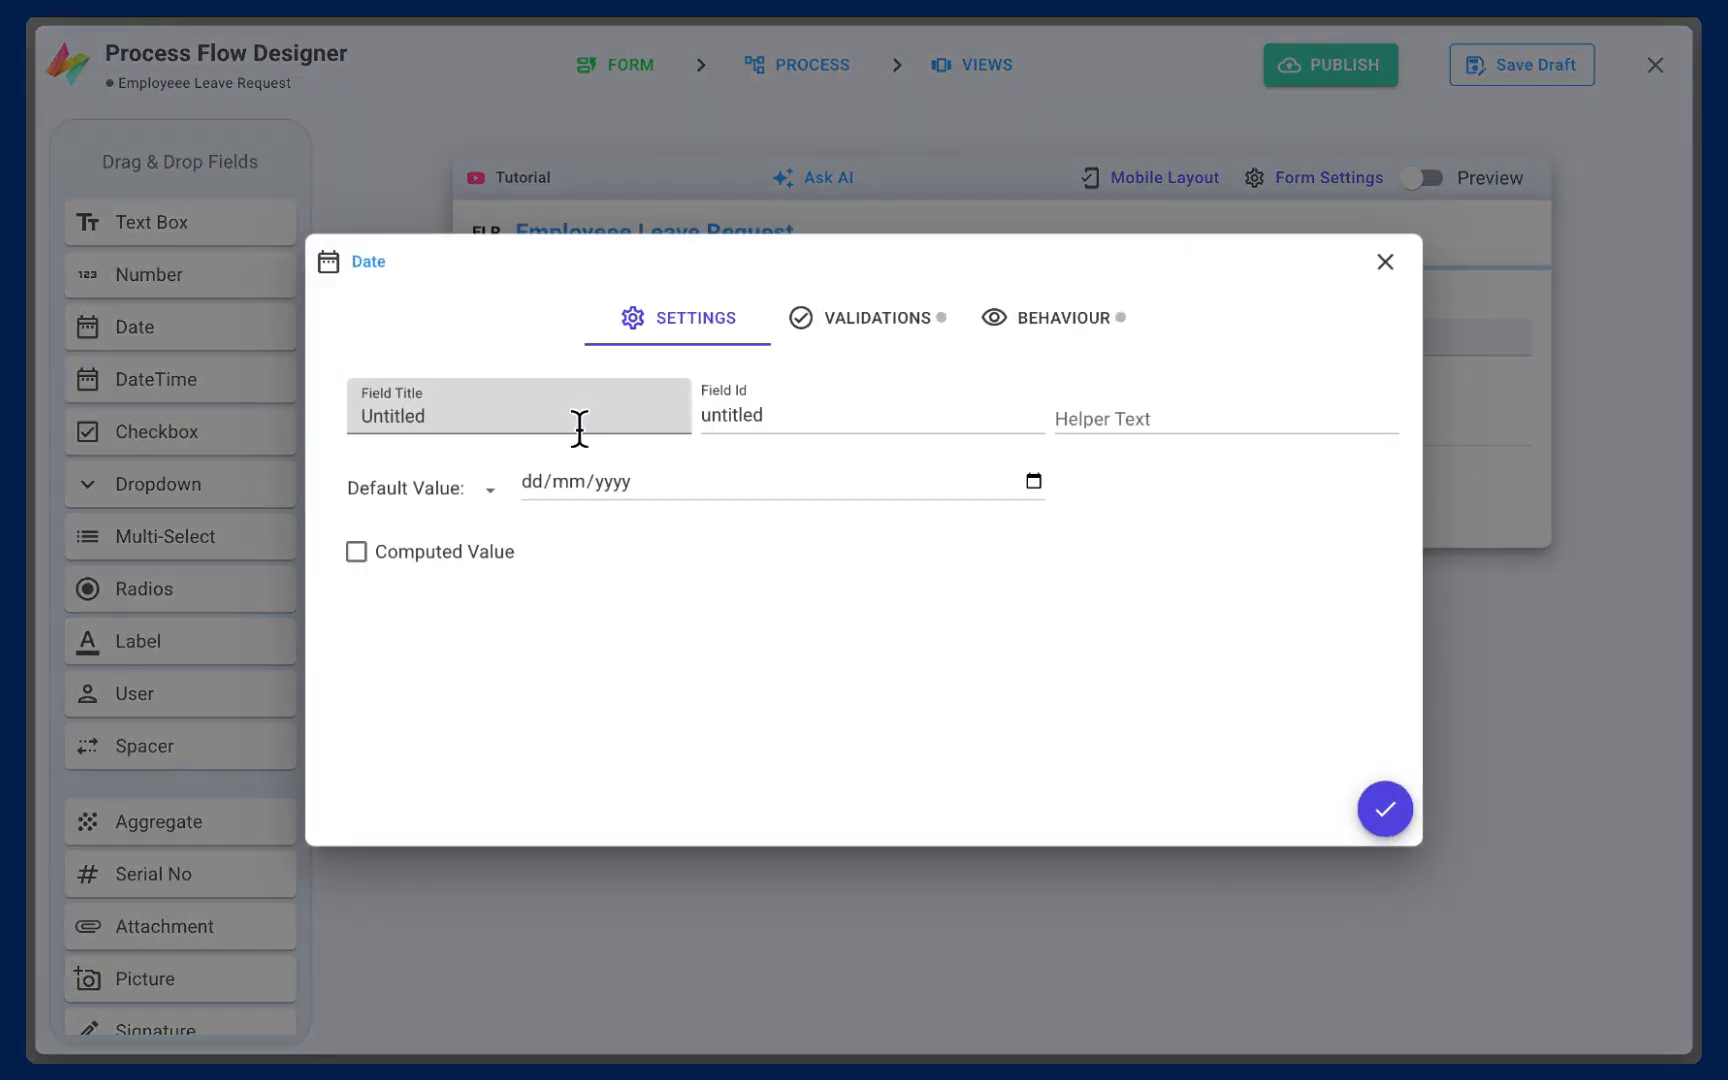
{"action": "double_click", "coordinate": [579, 428]}
{"action": "type", "text": "From Da"}
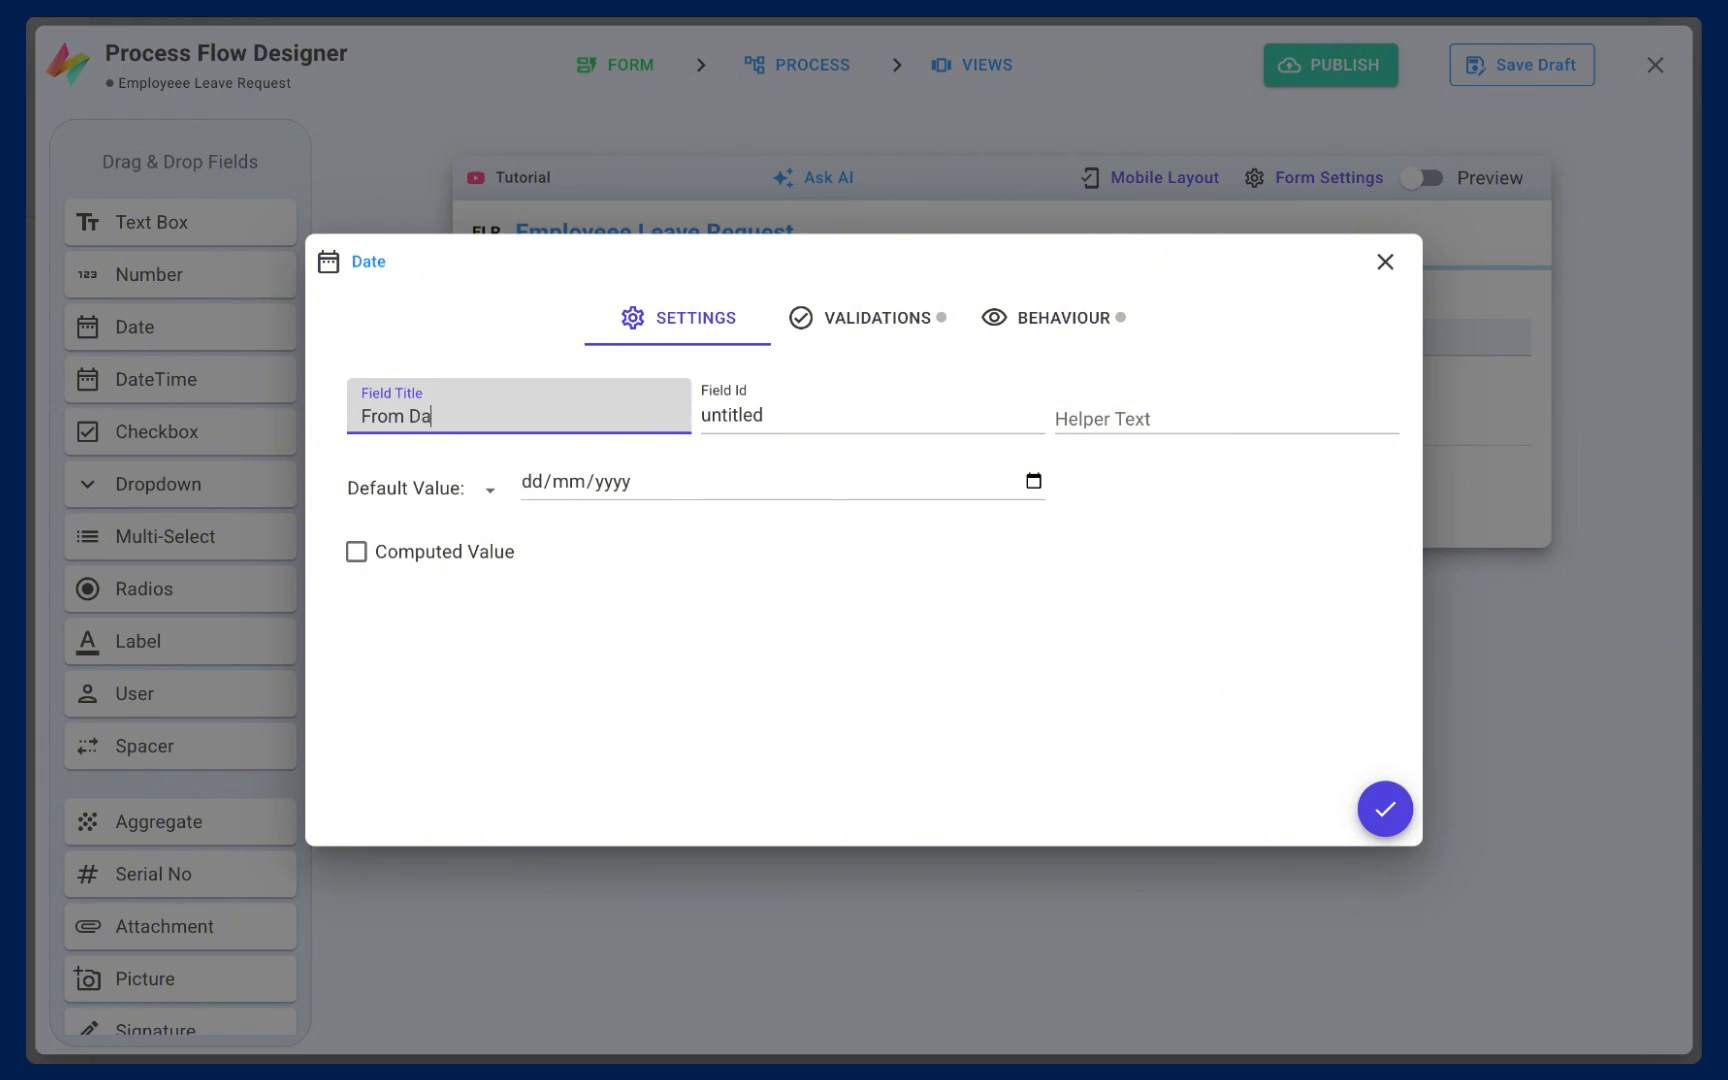
{"action": "type", "text": "te"}
{"action": "left_click", "coordinate": [891, 581]}
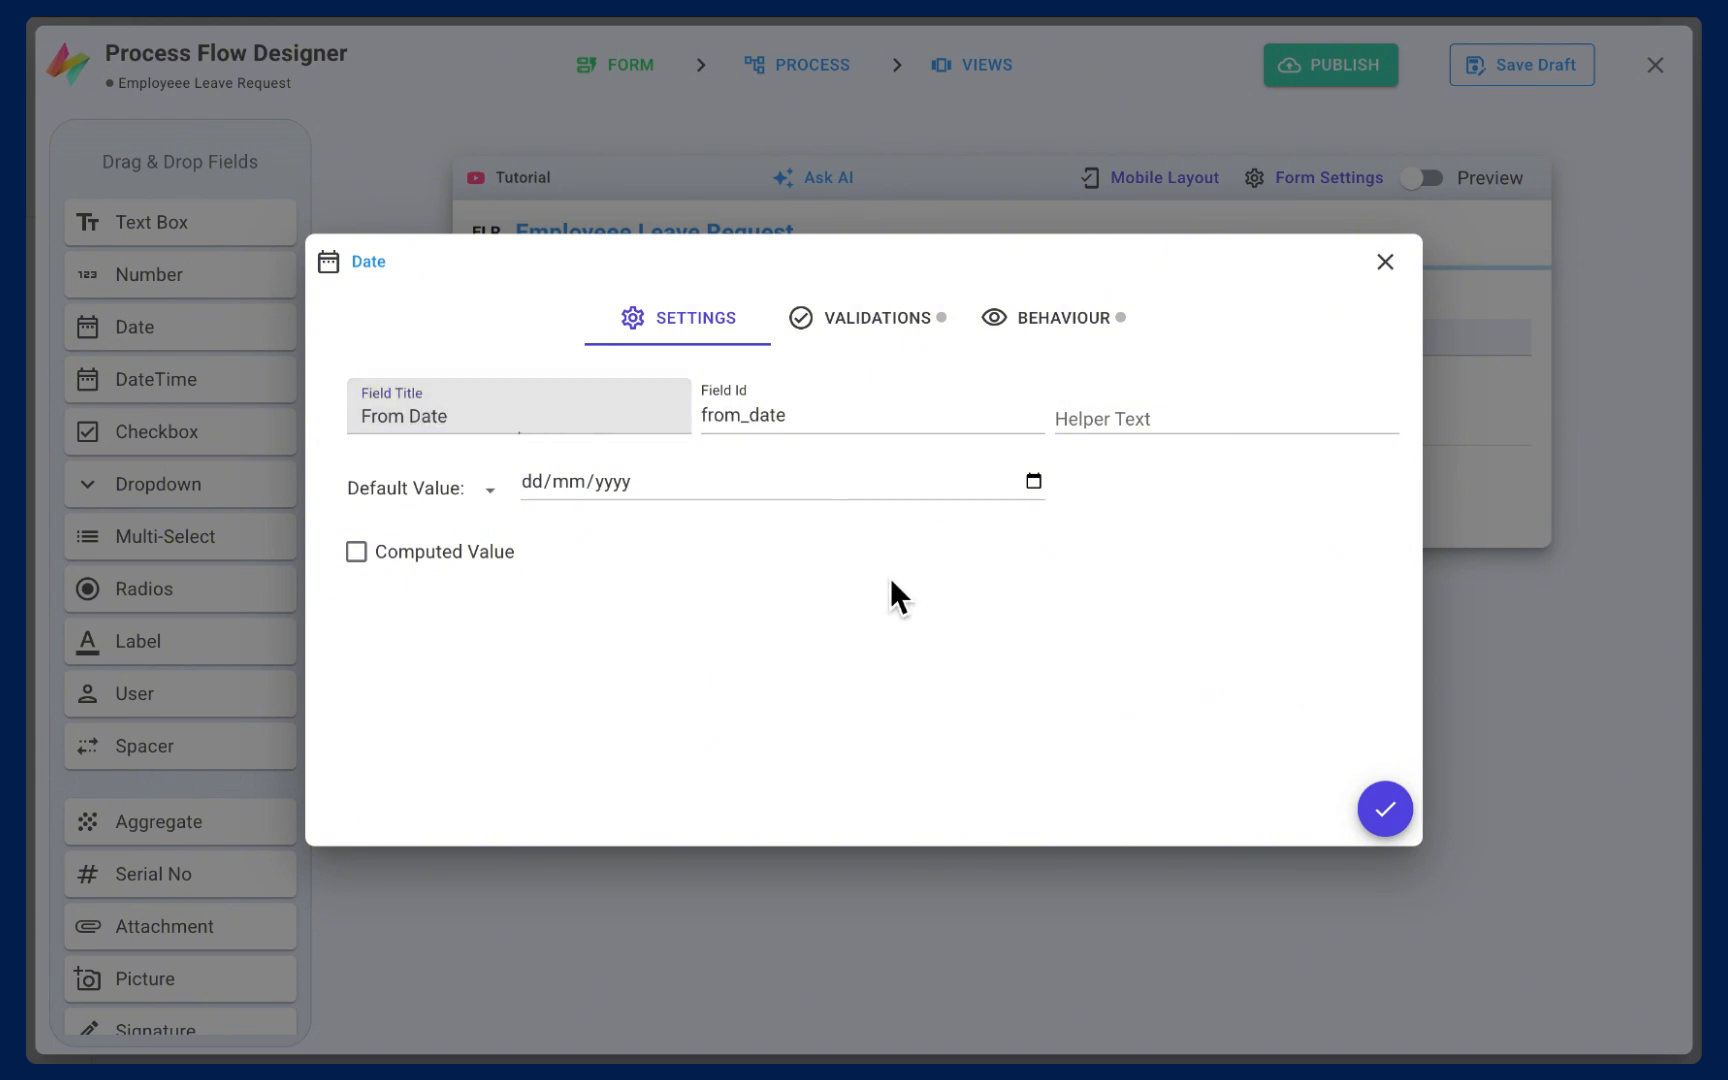
{"action": "left_click", "coordinate": [1375, 808]}
- Add a second date field titled "To Date" beside From Date in the Leave Details section
{"action": "left_click_drag", "start_coordinate": [186, 331], "coordinate": [1003, 405]}
{"action": "left_click", "coordinate": [988, 410]}
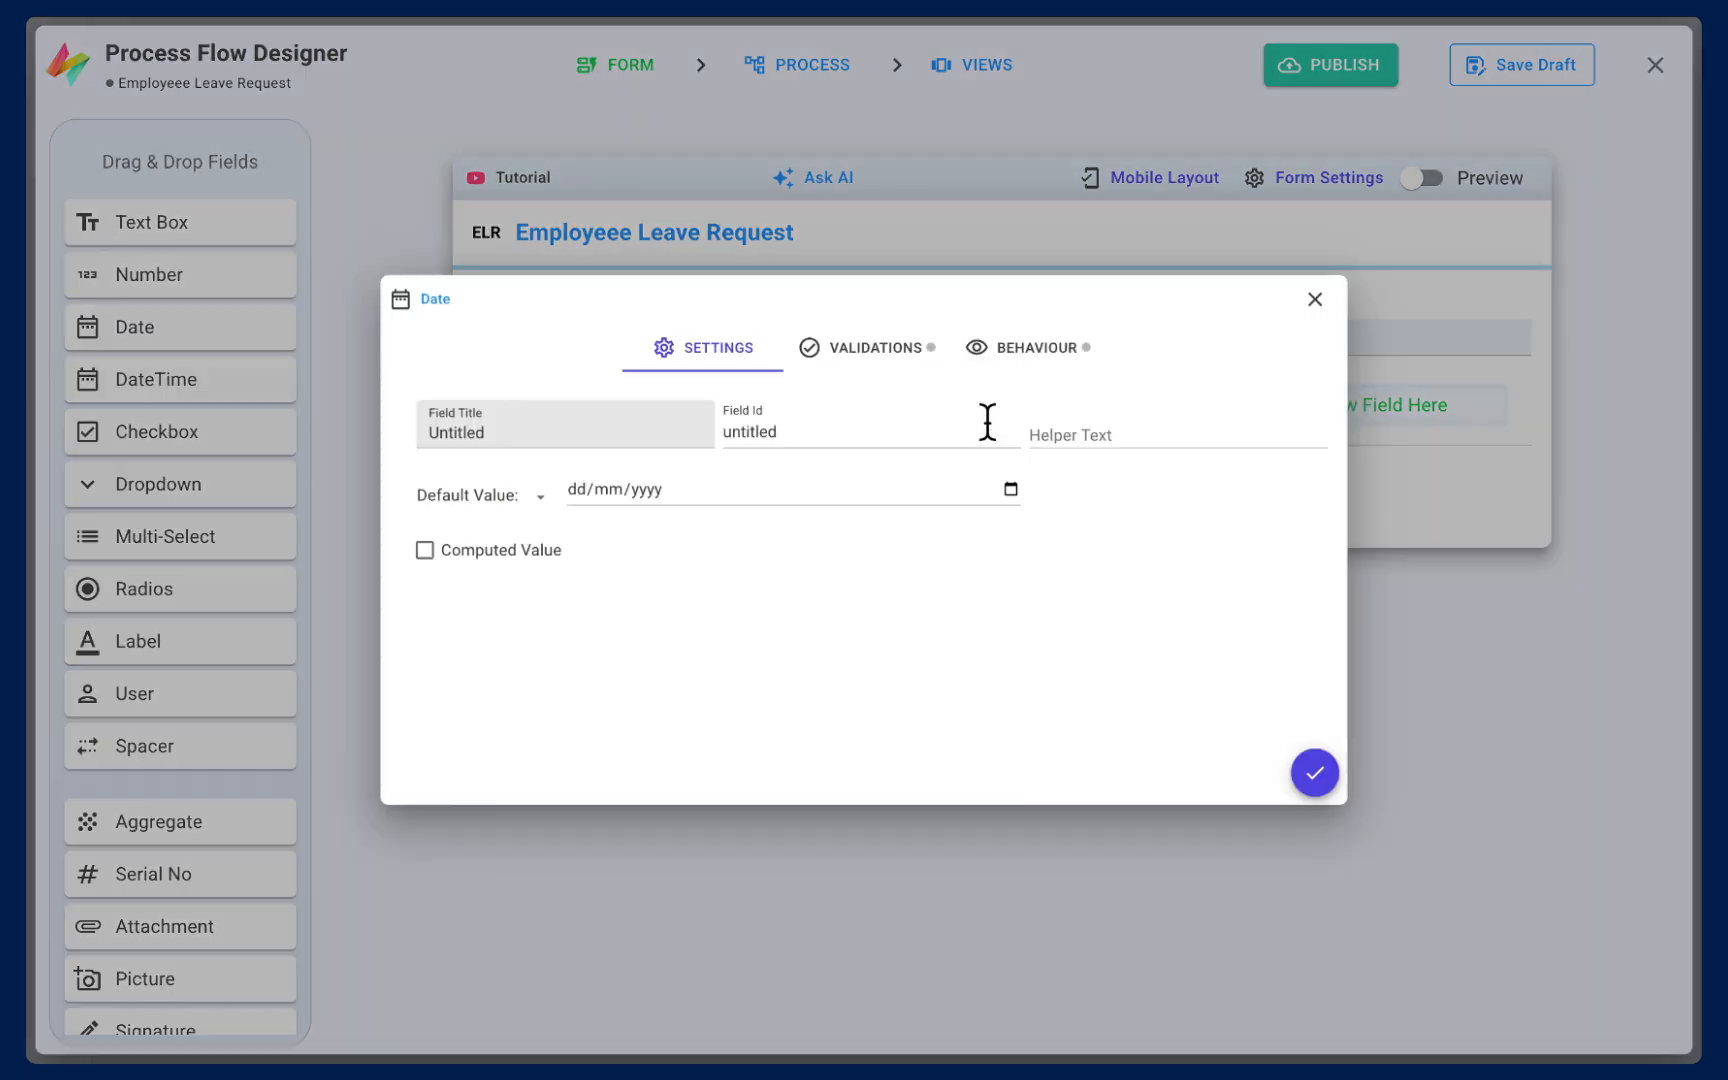
{"action": "left_click", "coordinate": [645, 430]}
{"action": "type", "text": "To"}
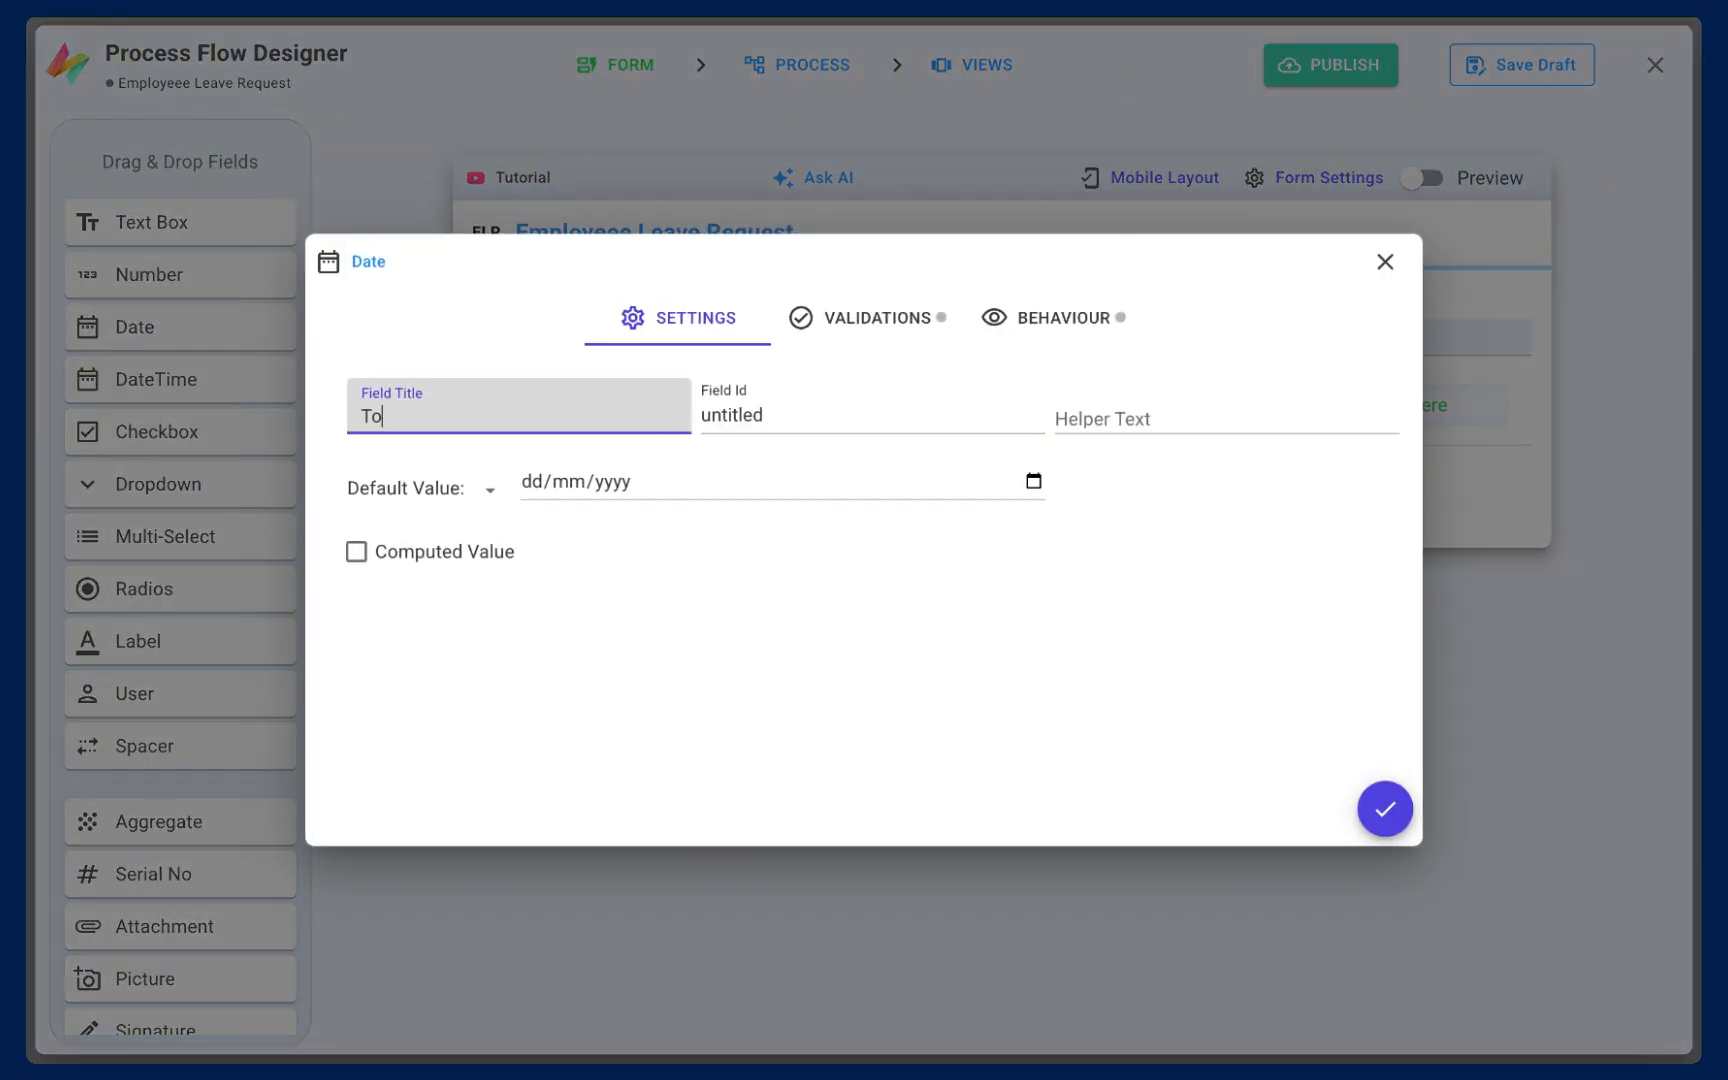
{"action": "type", "text": " Date"}
{"action": "left_click", "coordinate": [821, 593]}
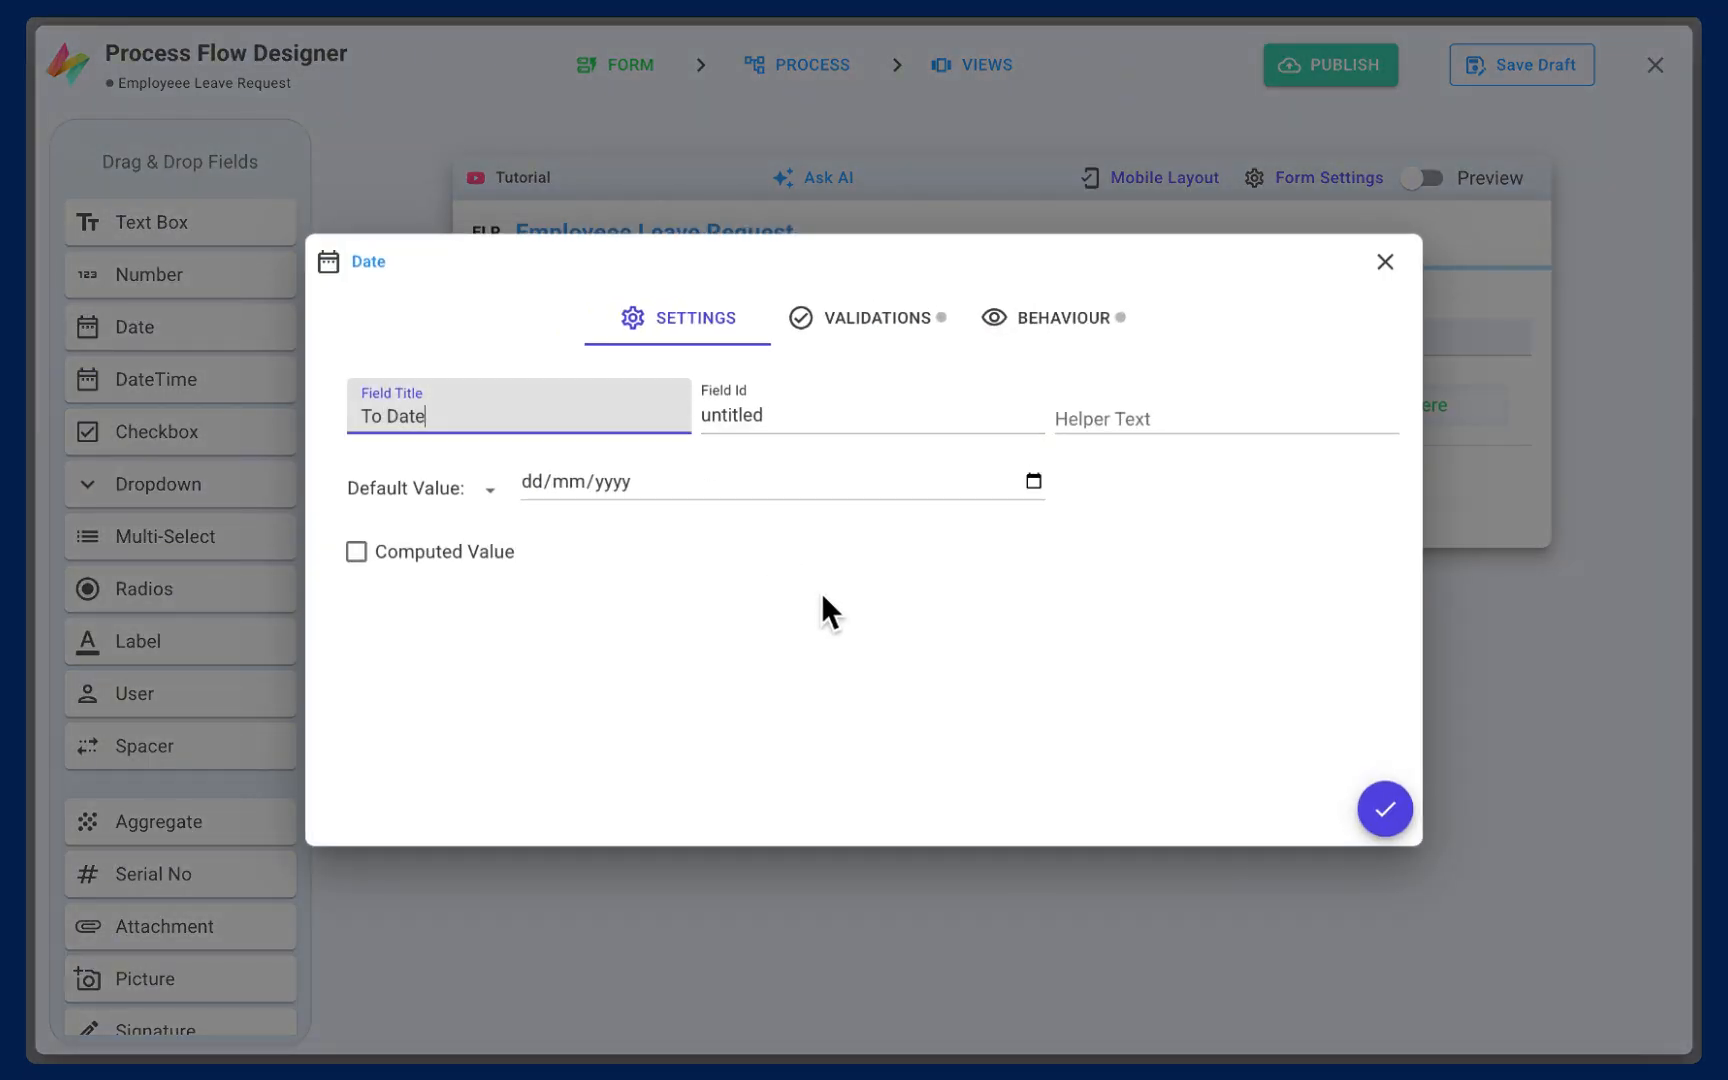
{"action": "left_click", "coordinate": [1383, 809]}
- Add a dropdown field titled "Leave Type" beside To Date in the Leave Details section
{"action": "left_click_drag", "start_coordinate": [145, 484], "coordinate": [1291, 396]}
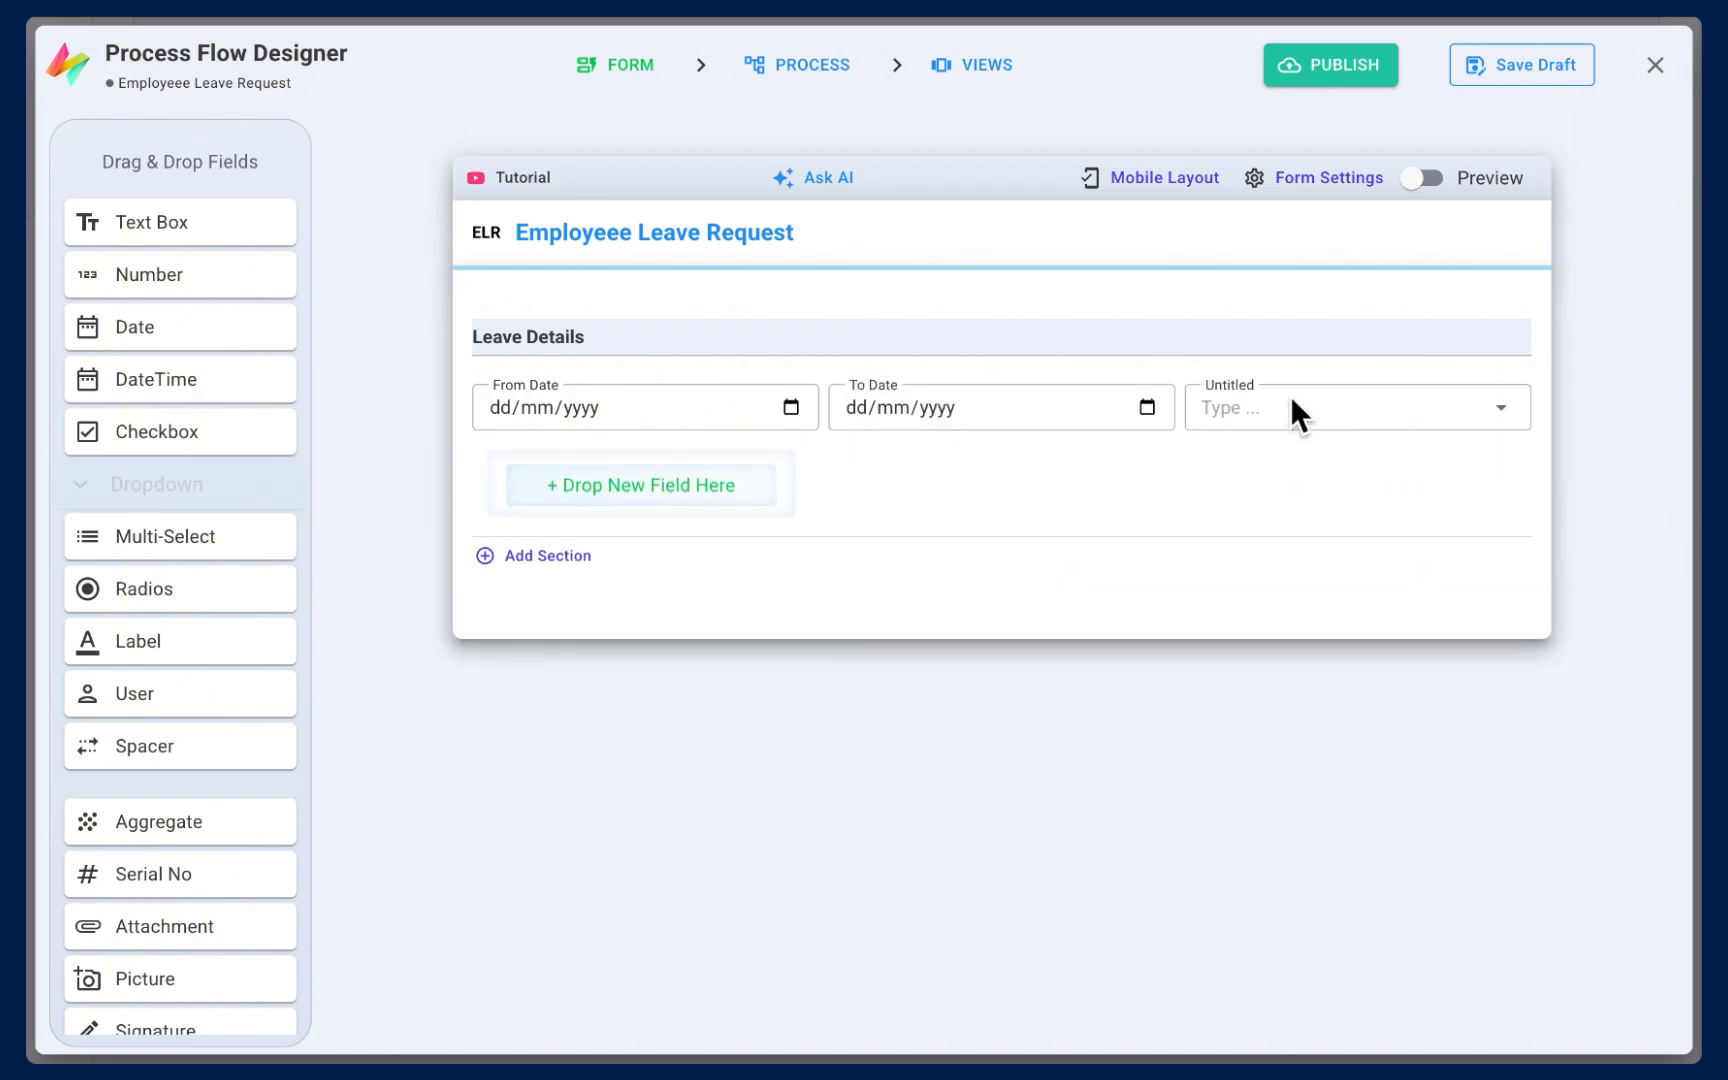
{"action": "left_click", "coordinate": [1334, 406]}
{"action": "double_click", "coordinate": [632, 430]}
{"action": "type", "text": "Leave Type"}
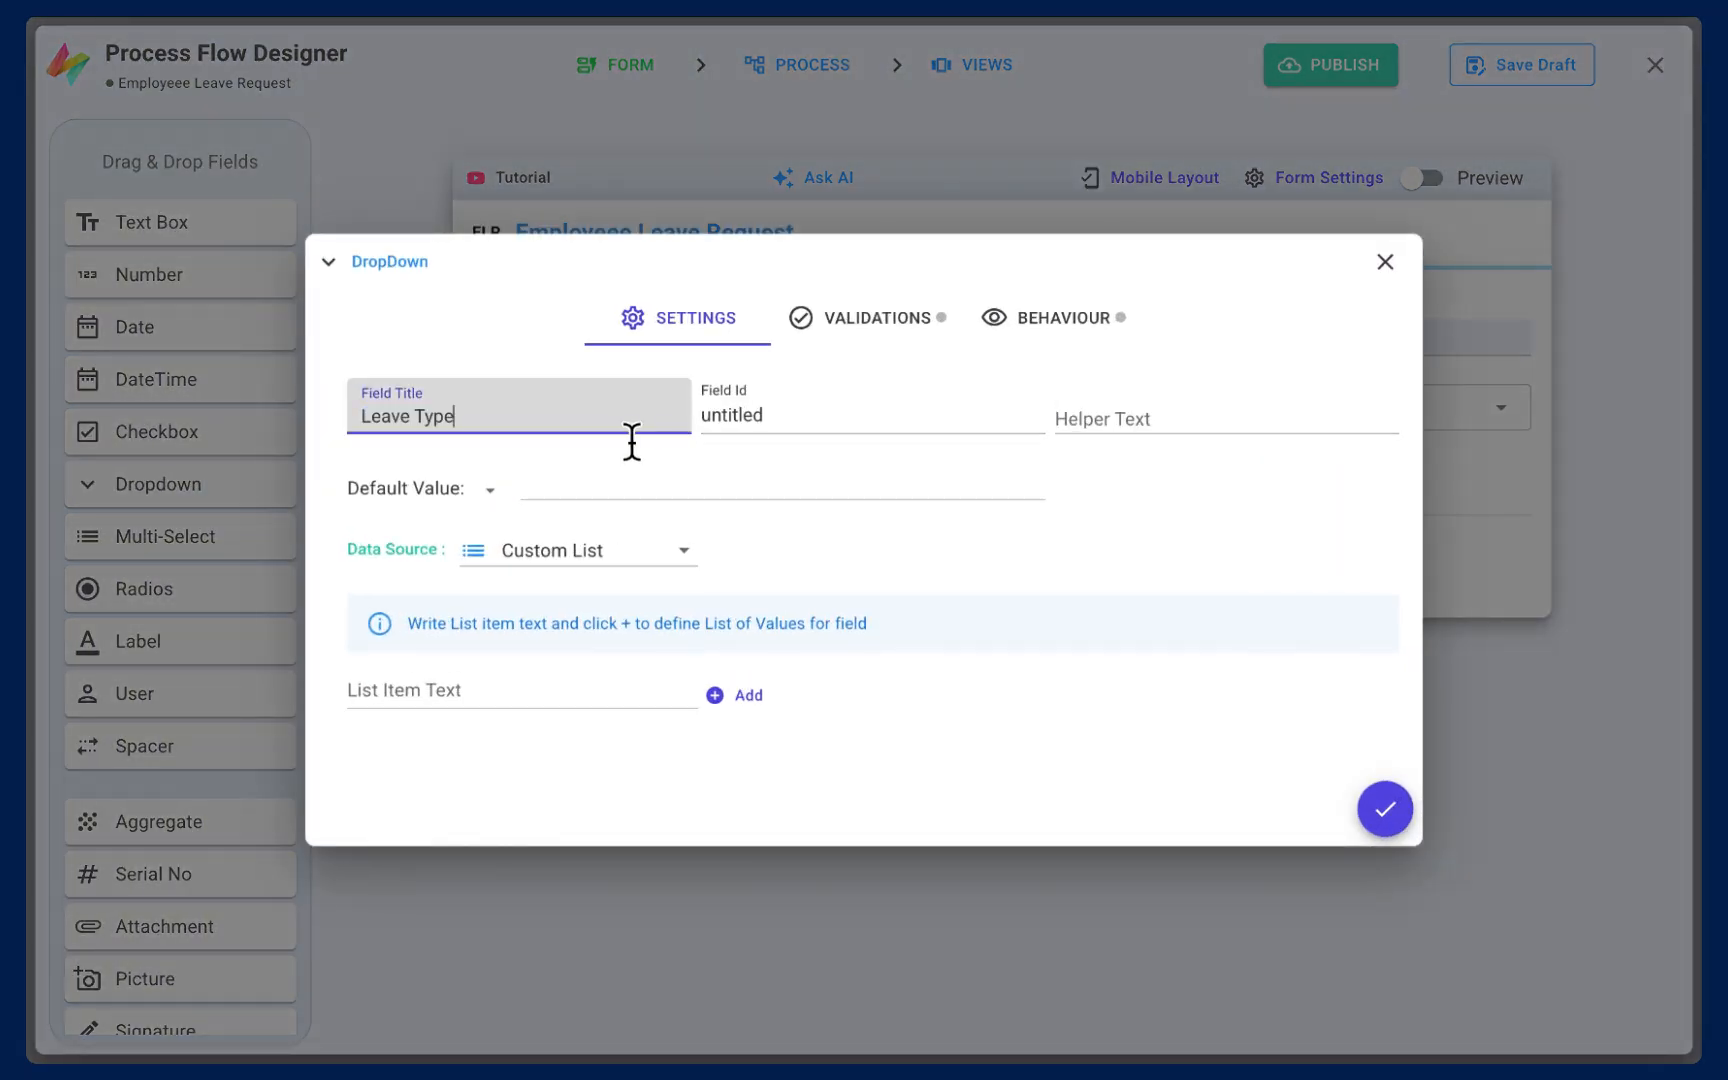
- Define the Leave Type custom list with the items Sick Leave, Annual Leave, Casual Leave and UnPaid Leave
{"action": "left_click", "coordinate": [571, 698]}
{"action": "type", "text": "Sick Leave"}
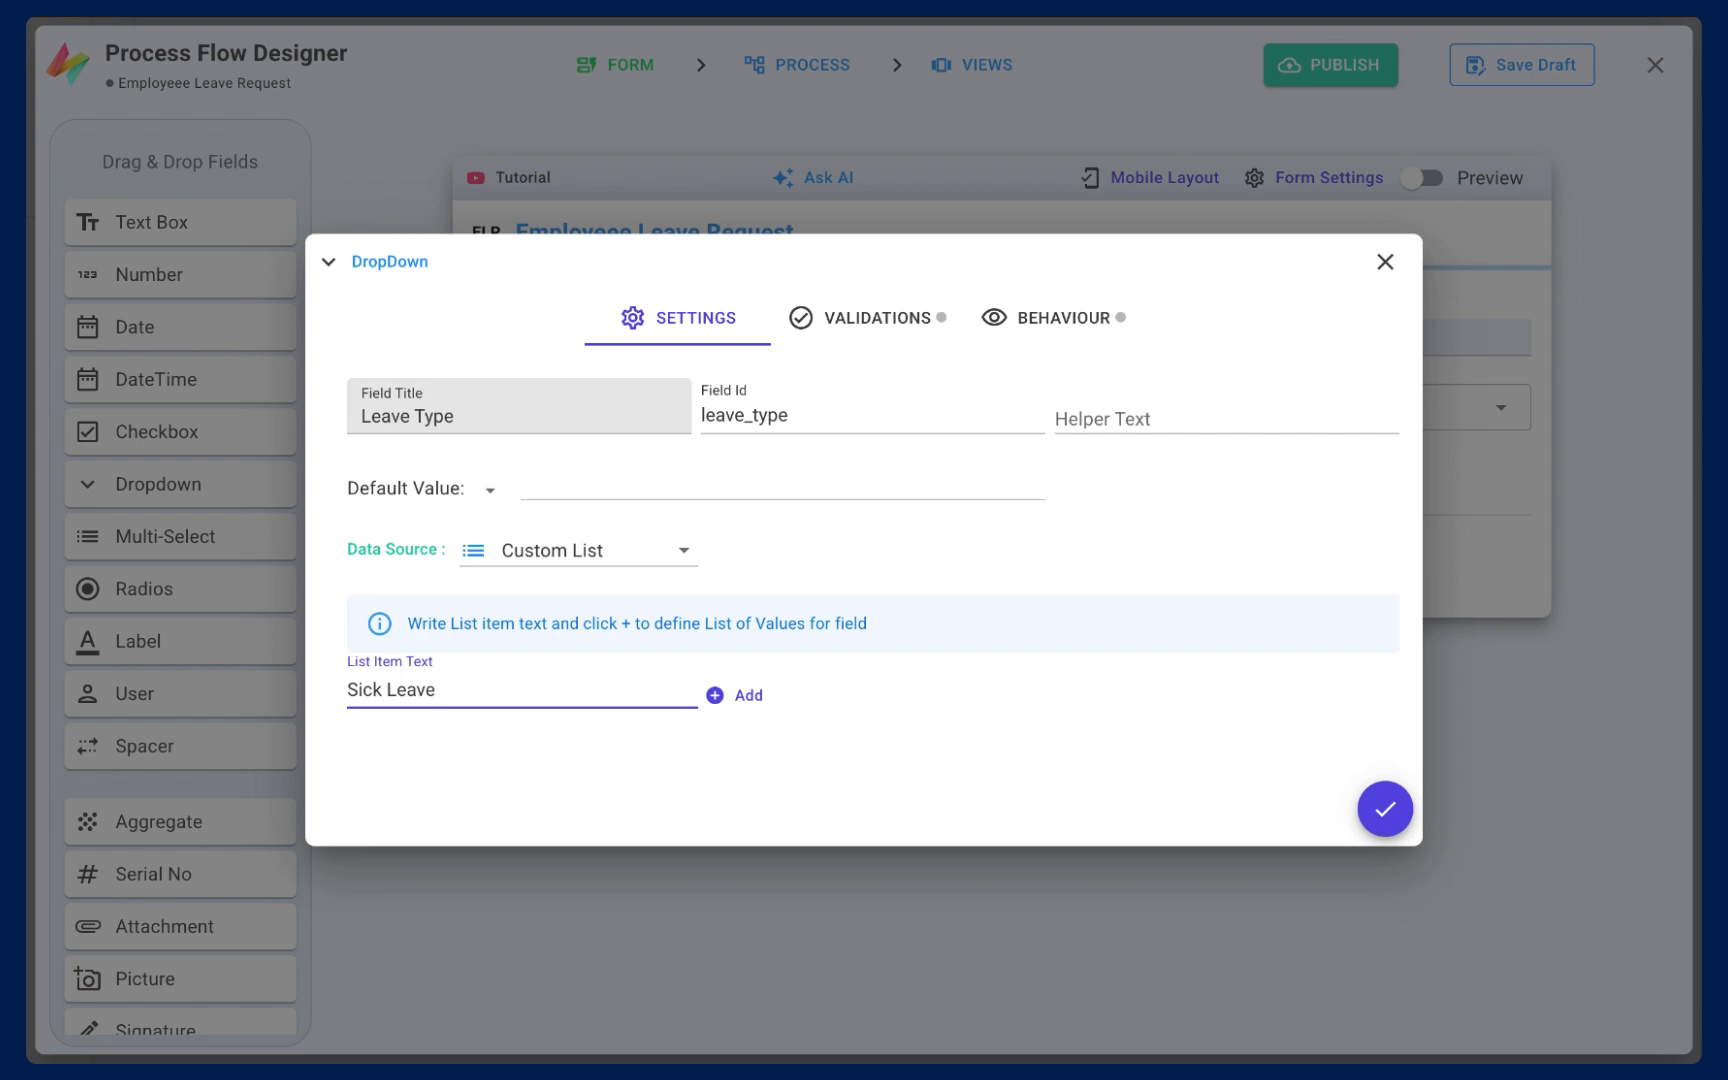
{"action": "left_click", "coordinate": [713, 697]}
{"action": "type", "text": "Annual"}
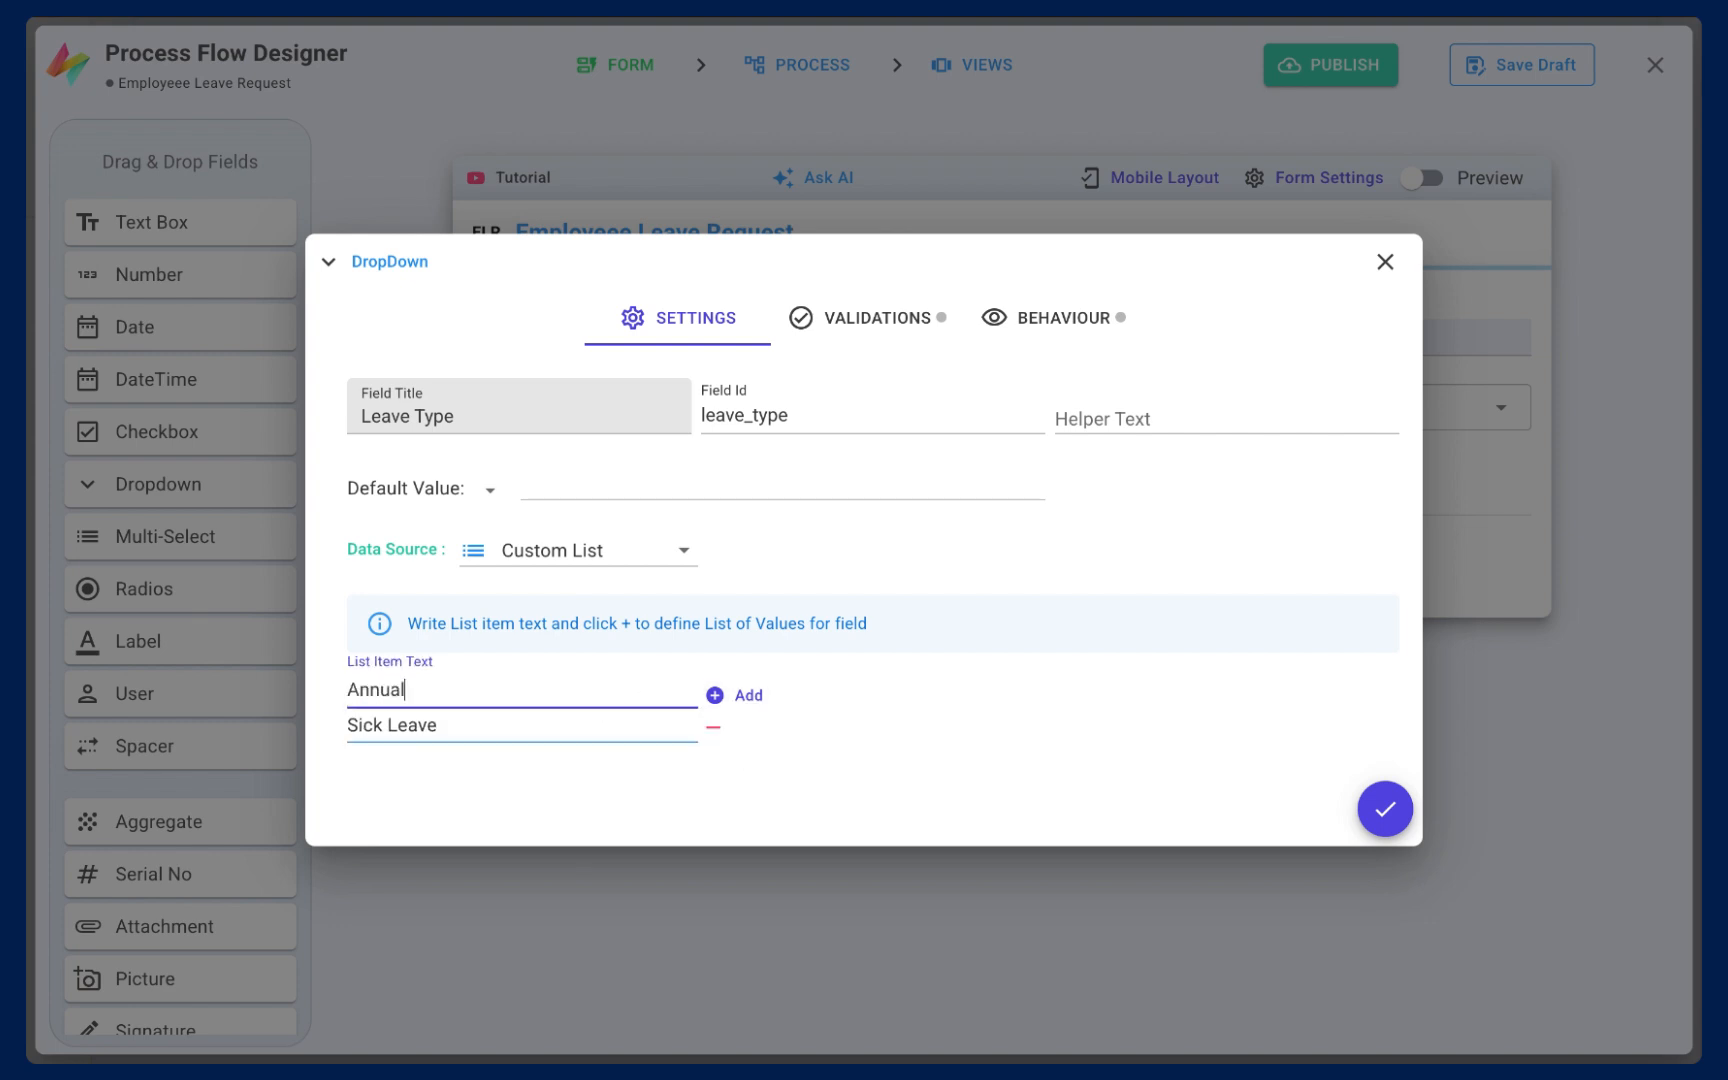
{"action": "type", "text": "Leave"}
{"action": "left_click", "coordinate": [735, 697]}
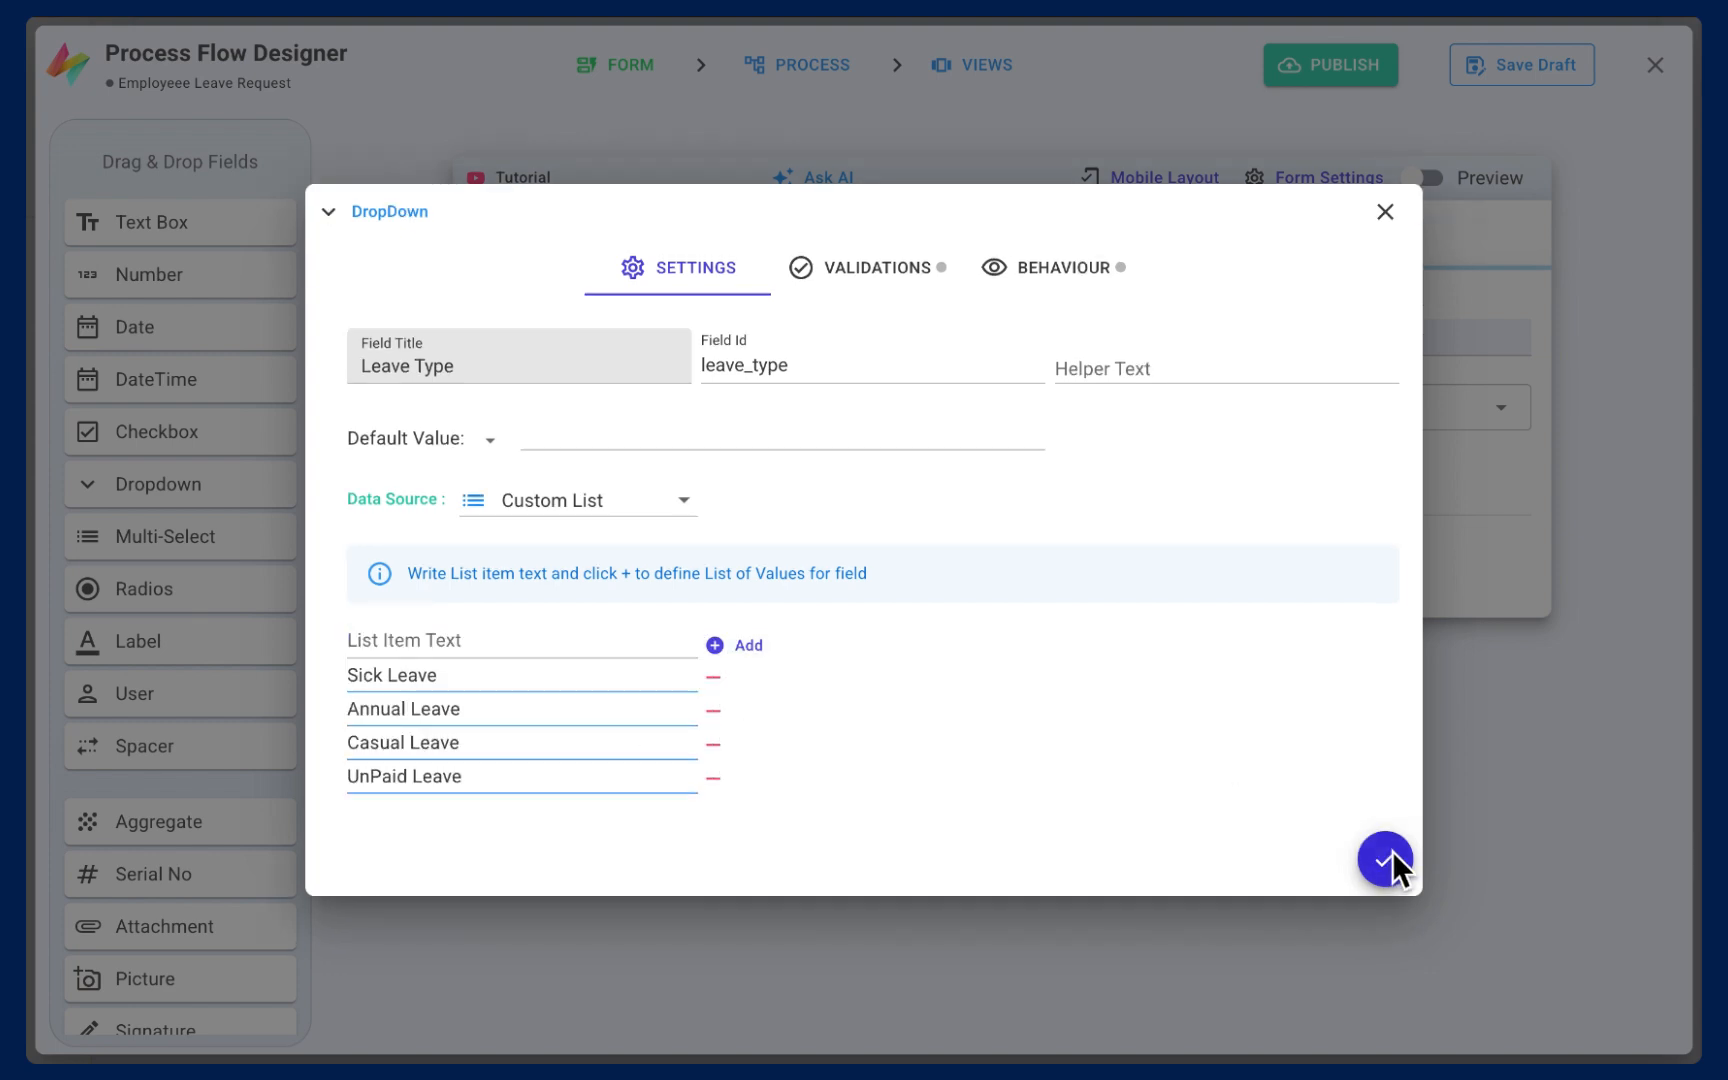
{"action": "left_click", "coordinate": [1385, 859]}
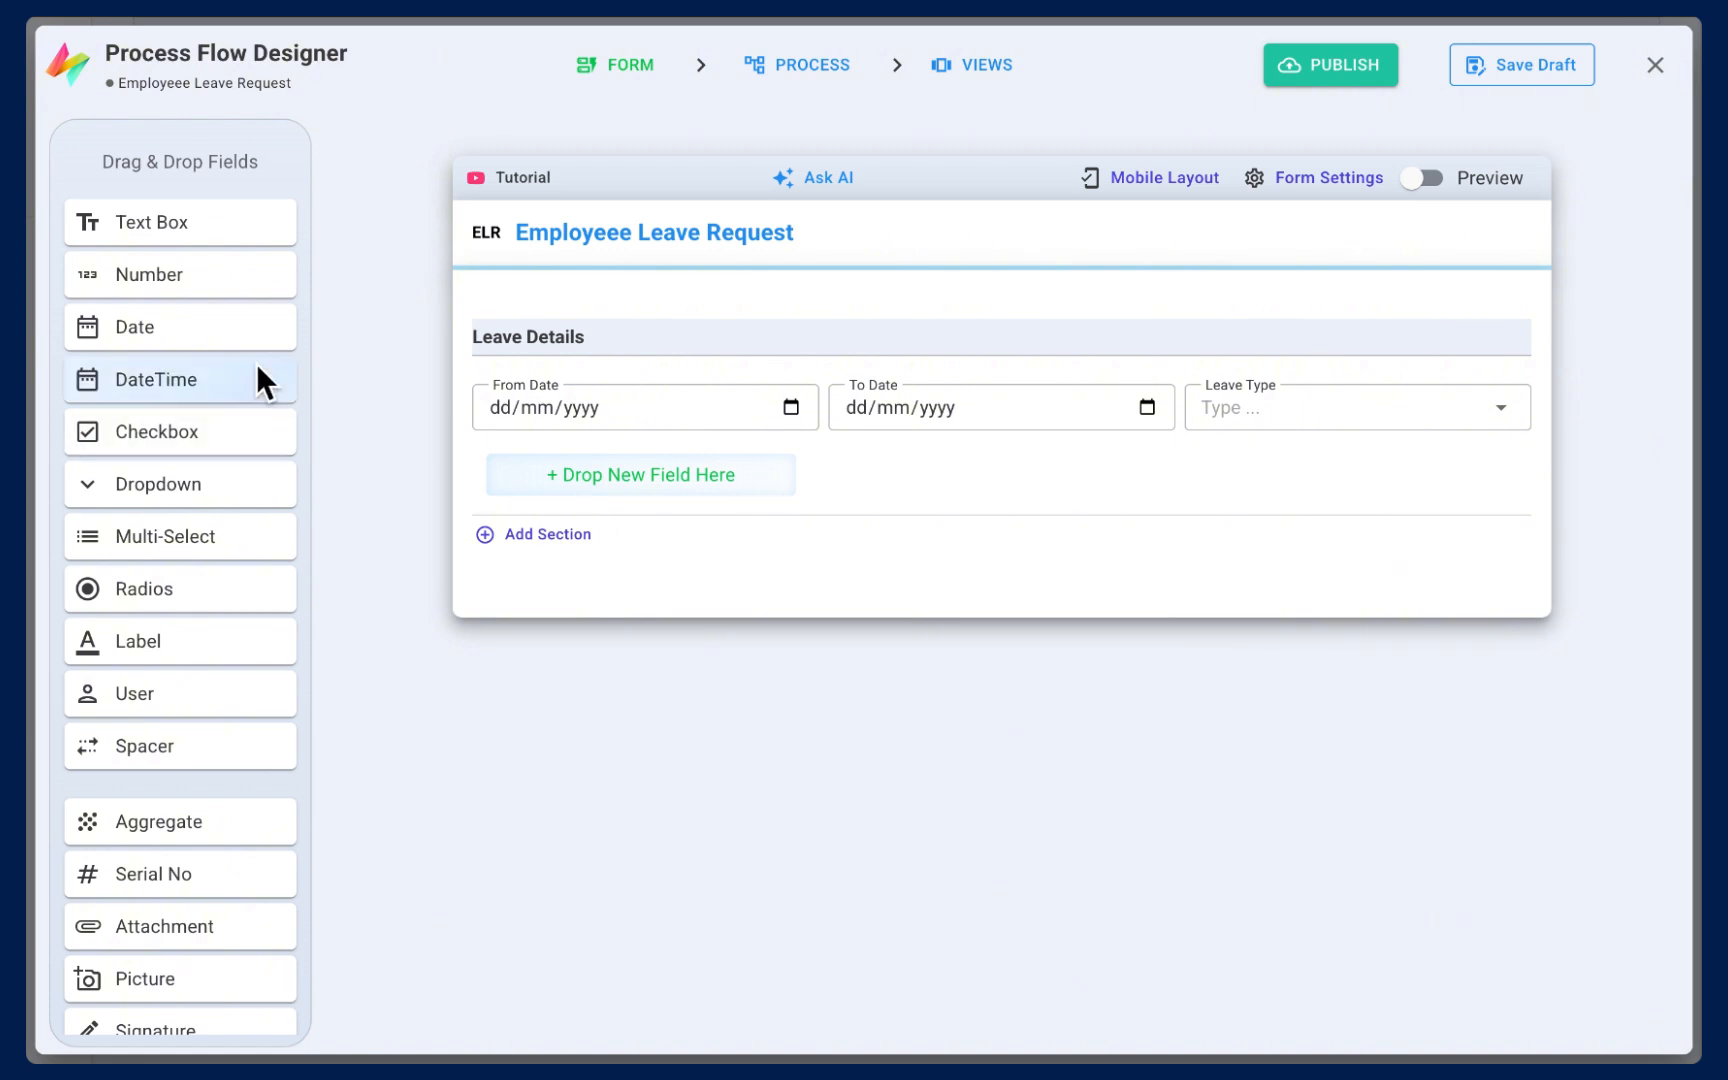
- Add a text box titled "Reason For Leave" below the date fields and widen it to the full row
{"action": "left_click_drag", "start_coordinate": [162, 221], "coordinate": [601, 491]}
{"action": "left_click", "coordinate": [697, 481]}
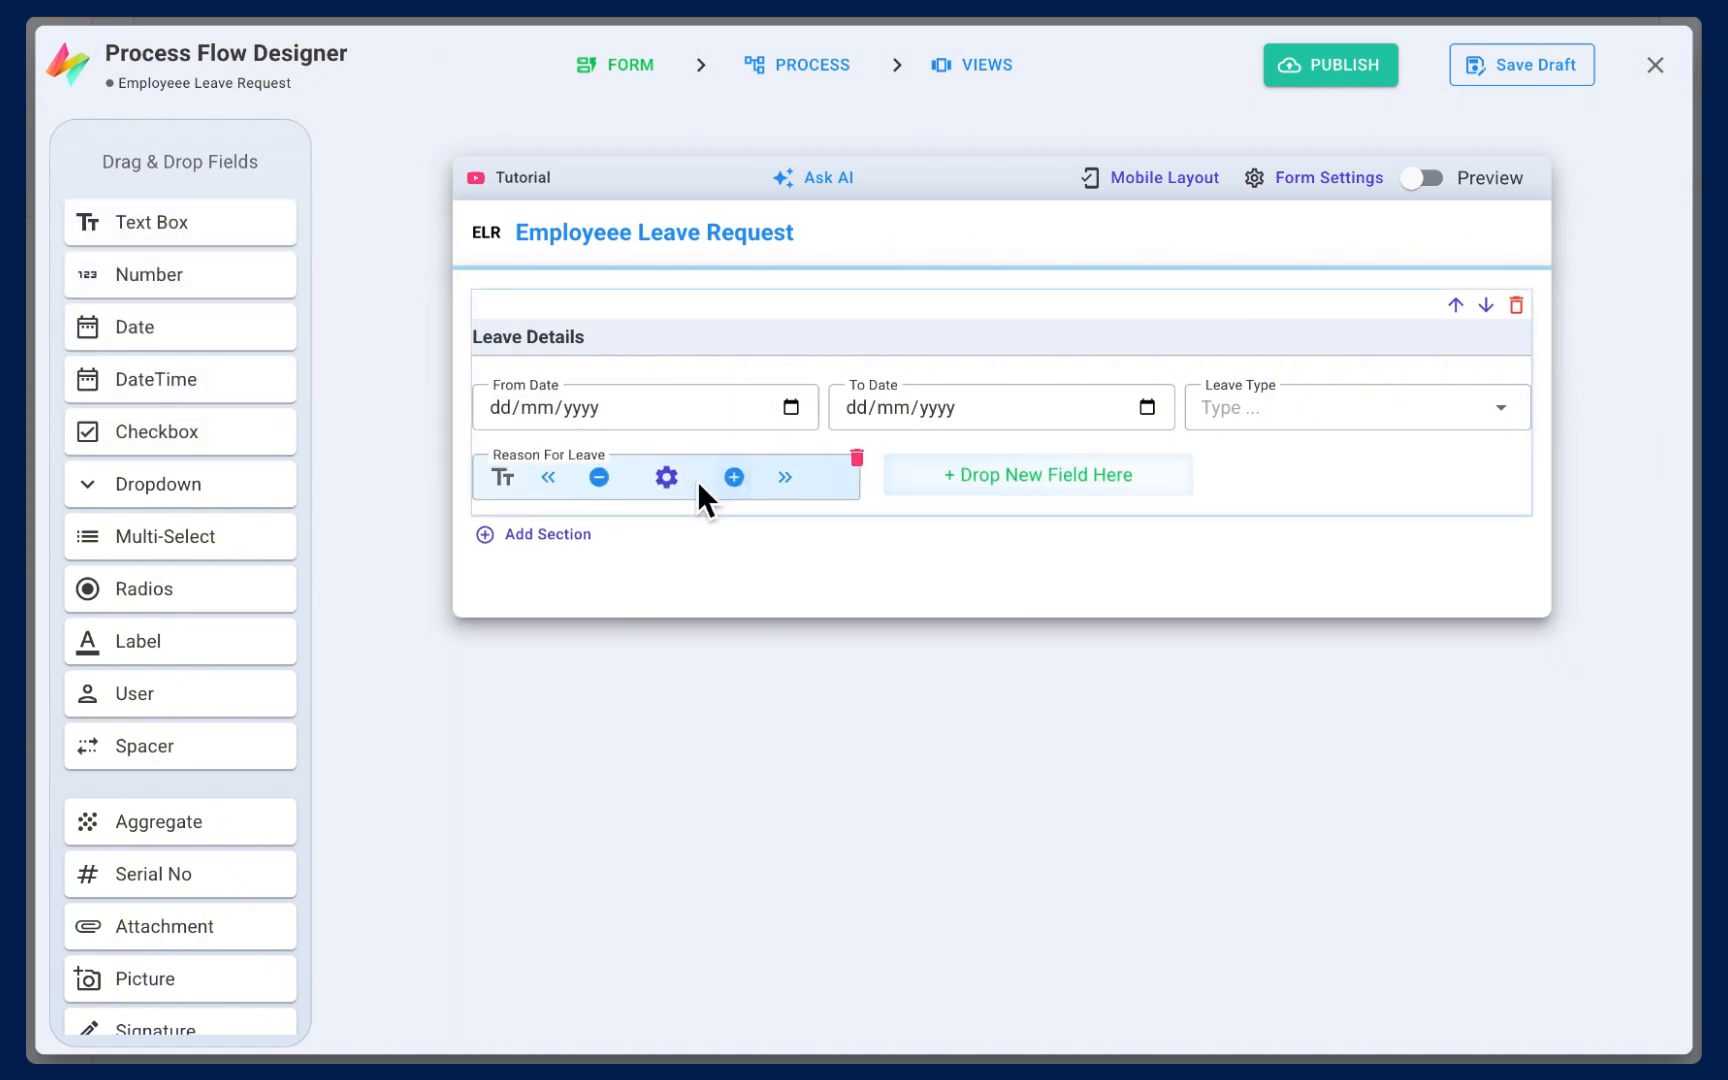
{"action": "left_click", "coordinate": [772, 483]}
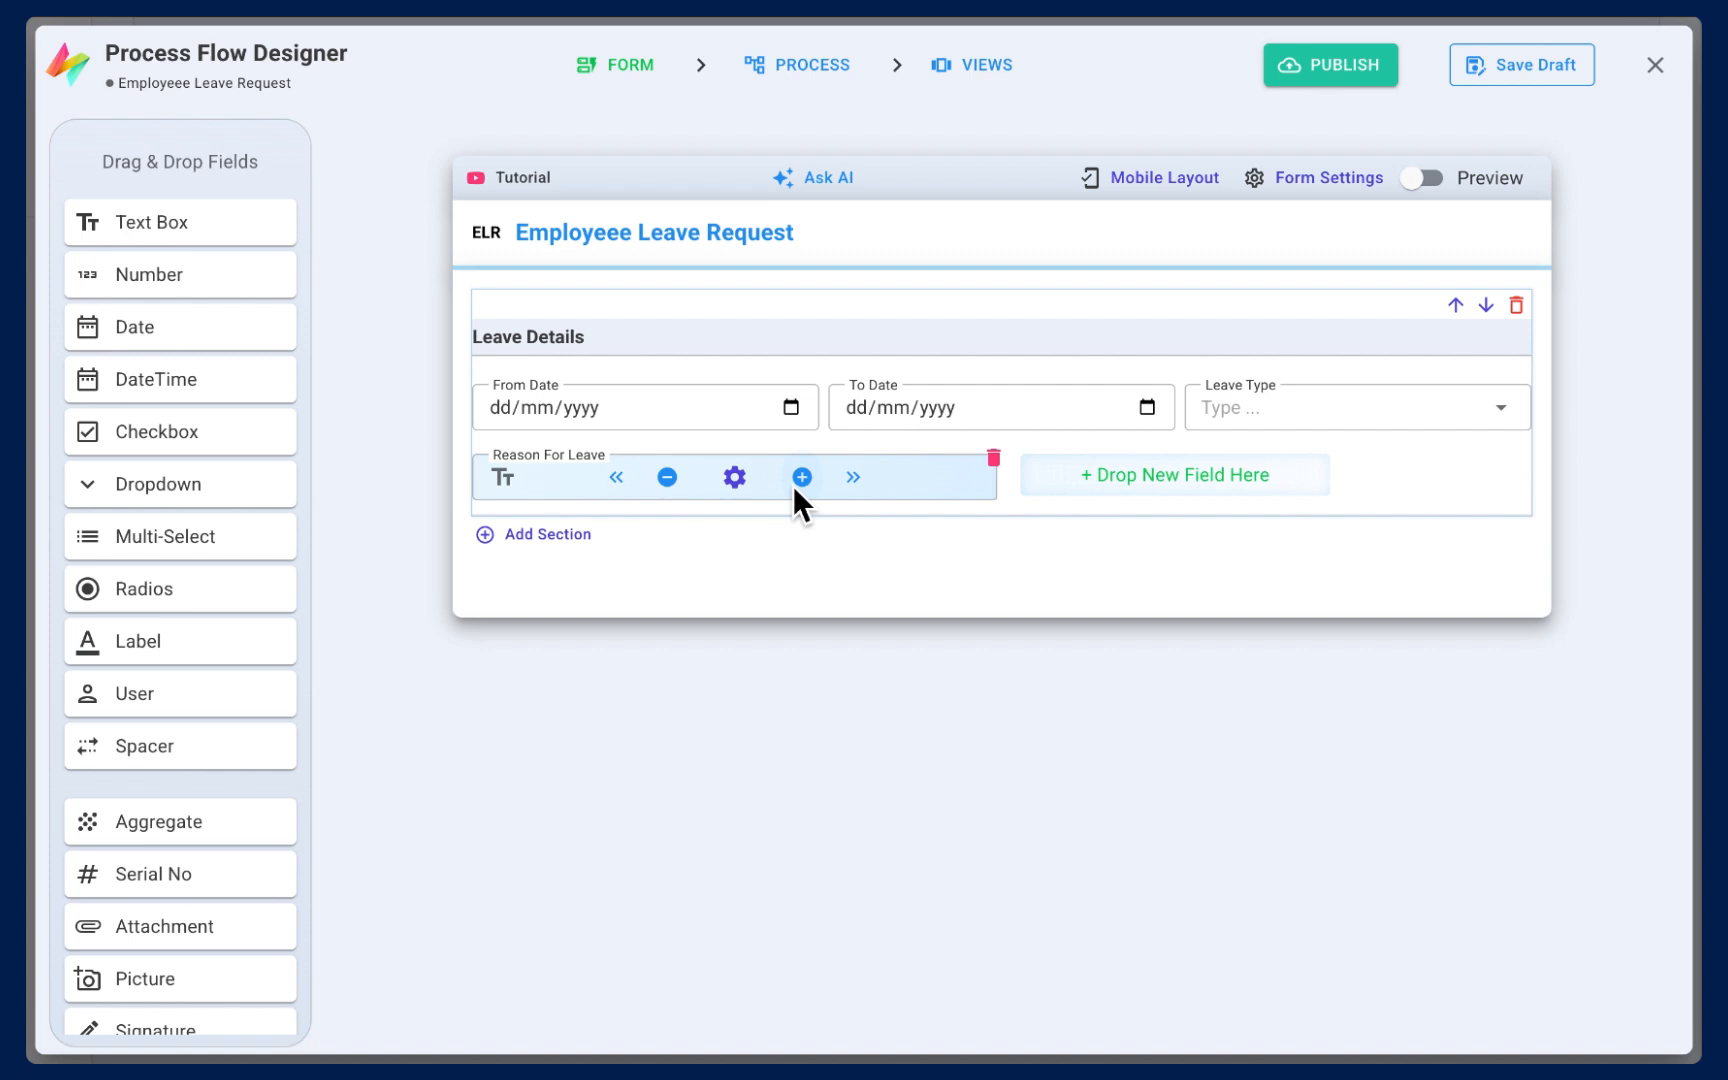
{"action": "left_click", "coordinate": [853, 480]}
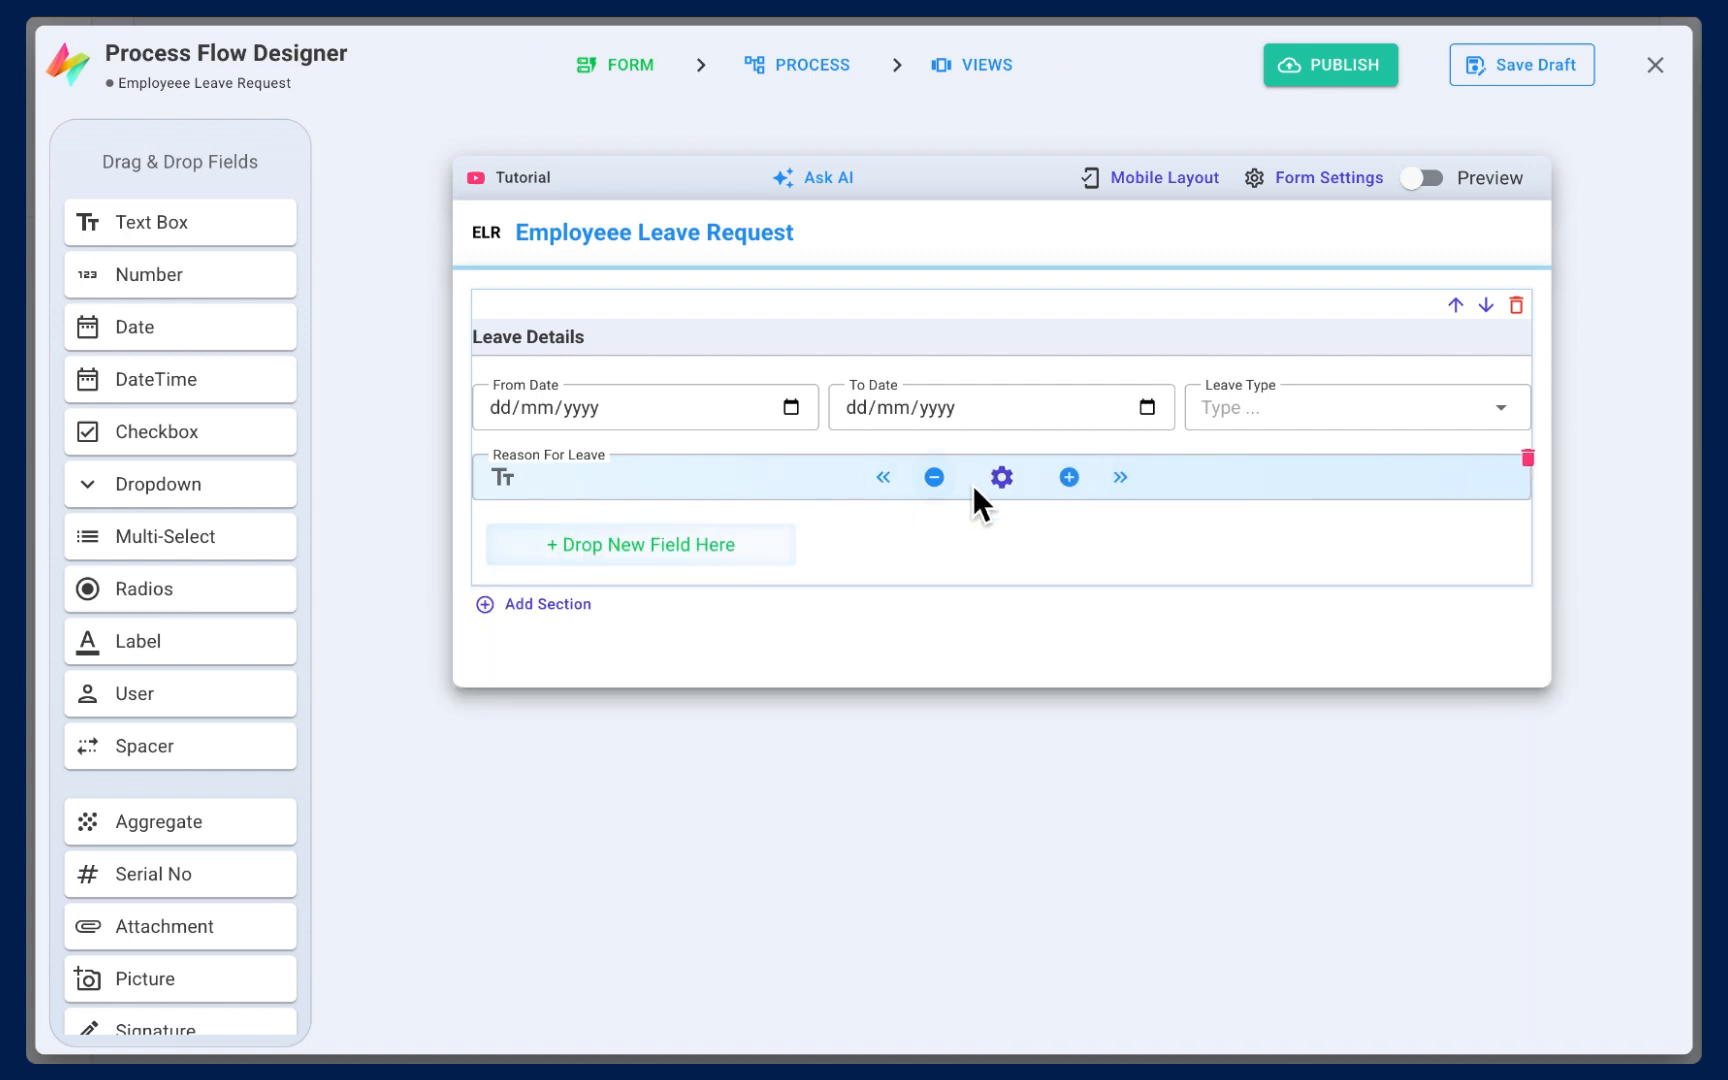
- Set the Reason For Leave text box to 3 lines
{"action": "left_click", "coordinate": [1000, 485]}
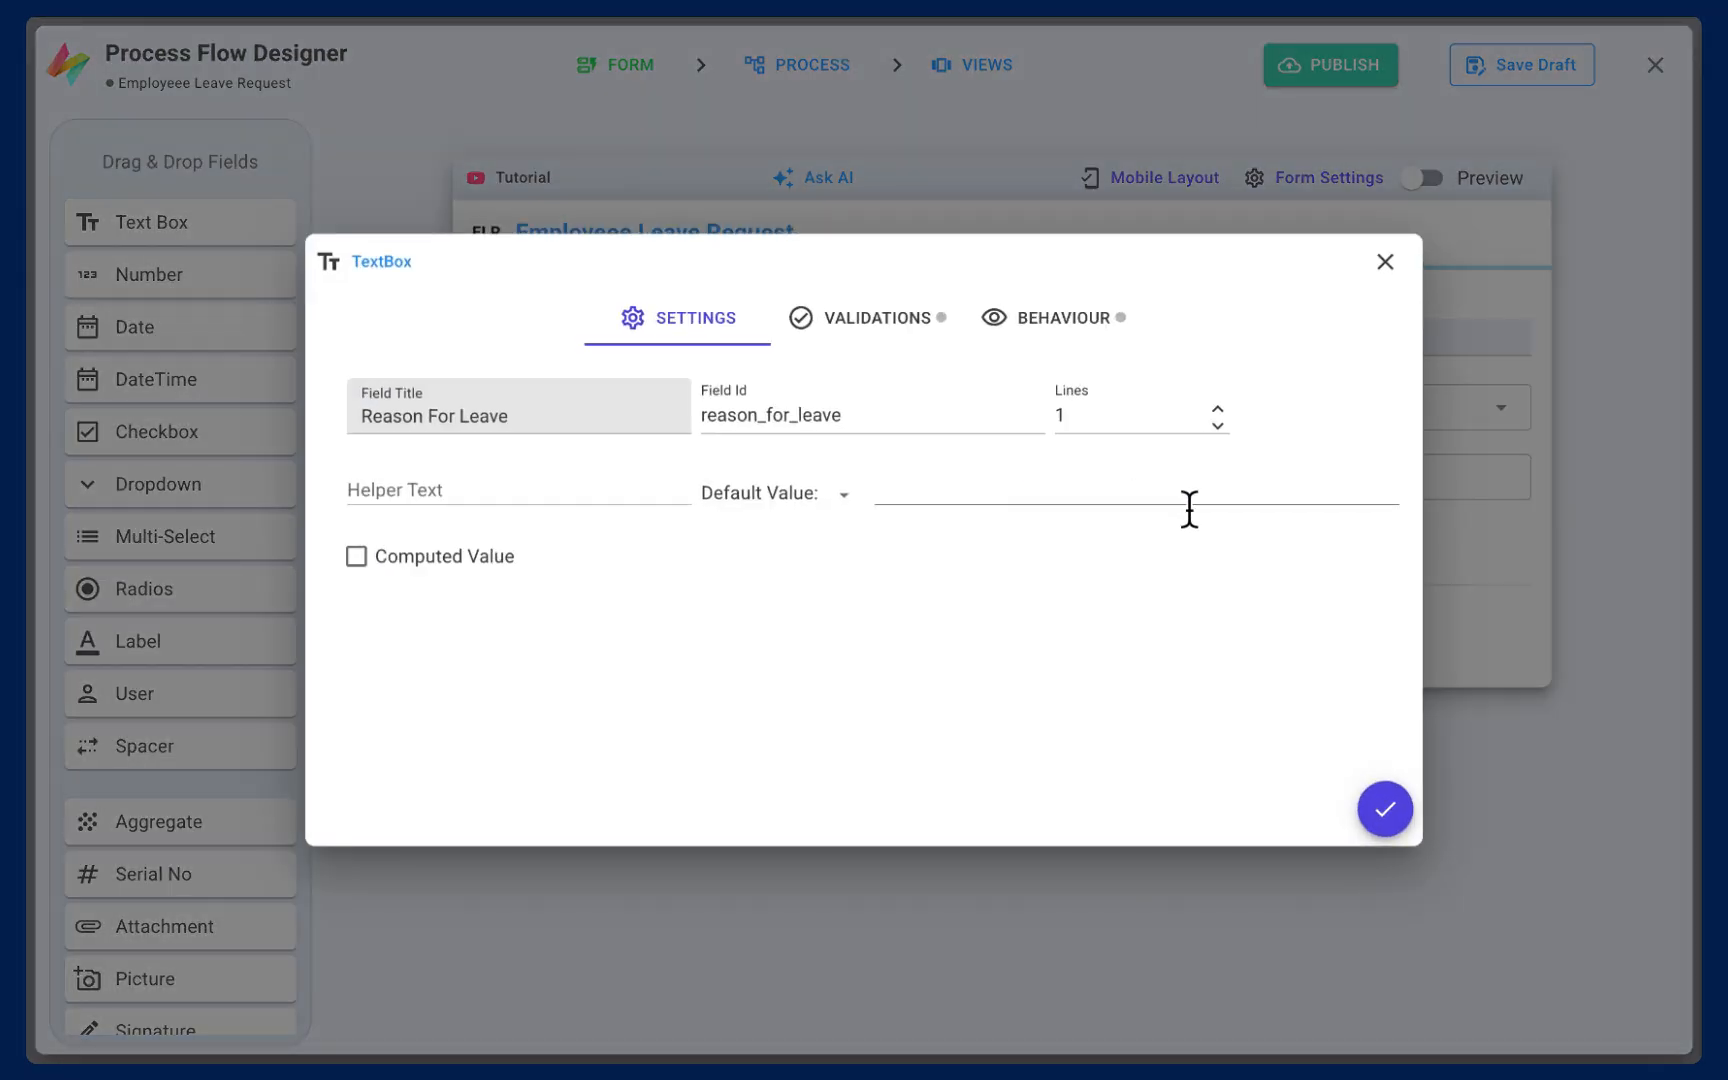
{"action": "left_click", "coordinate": [1228, 414]}
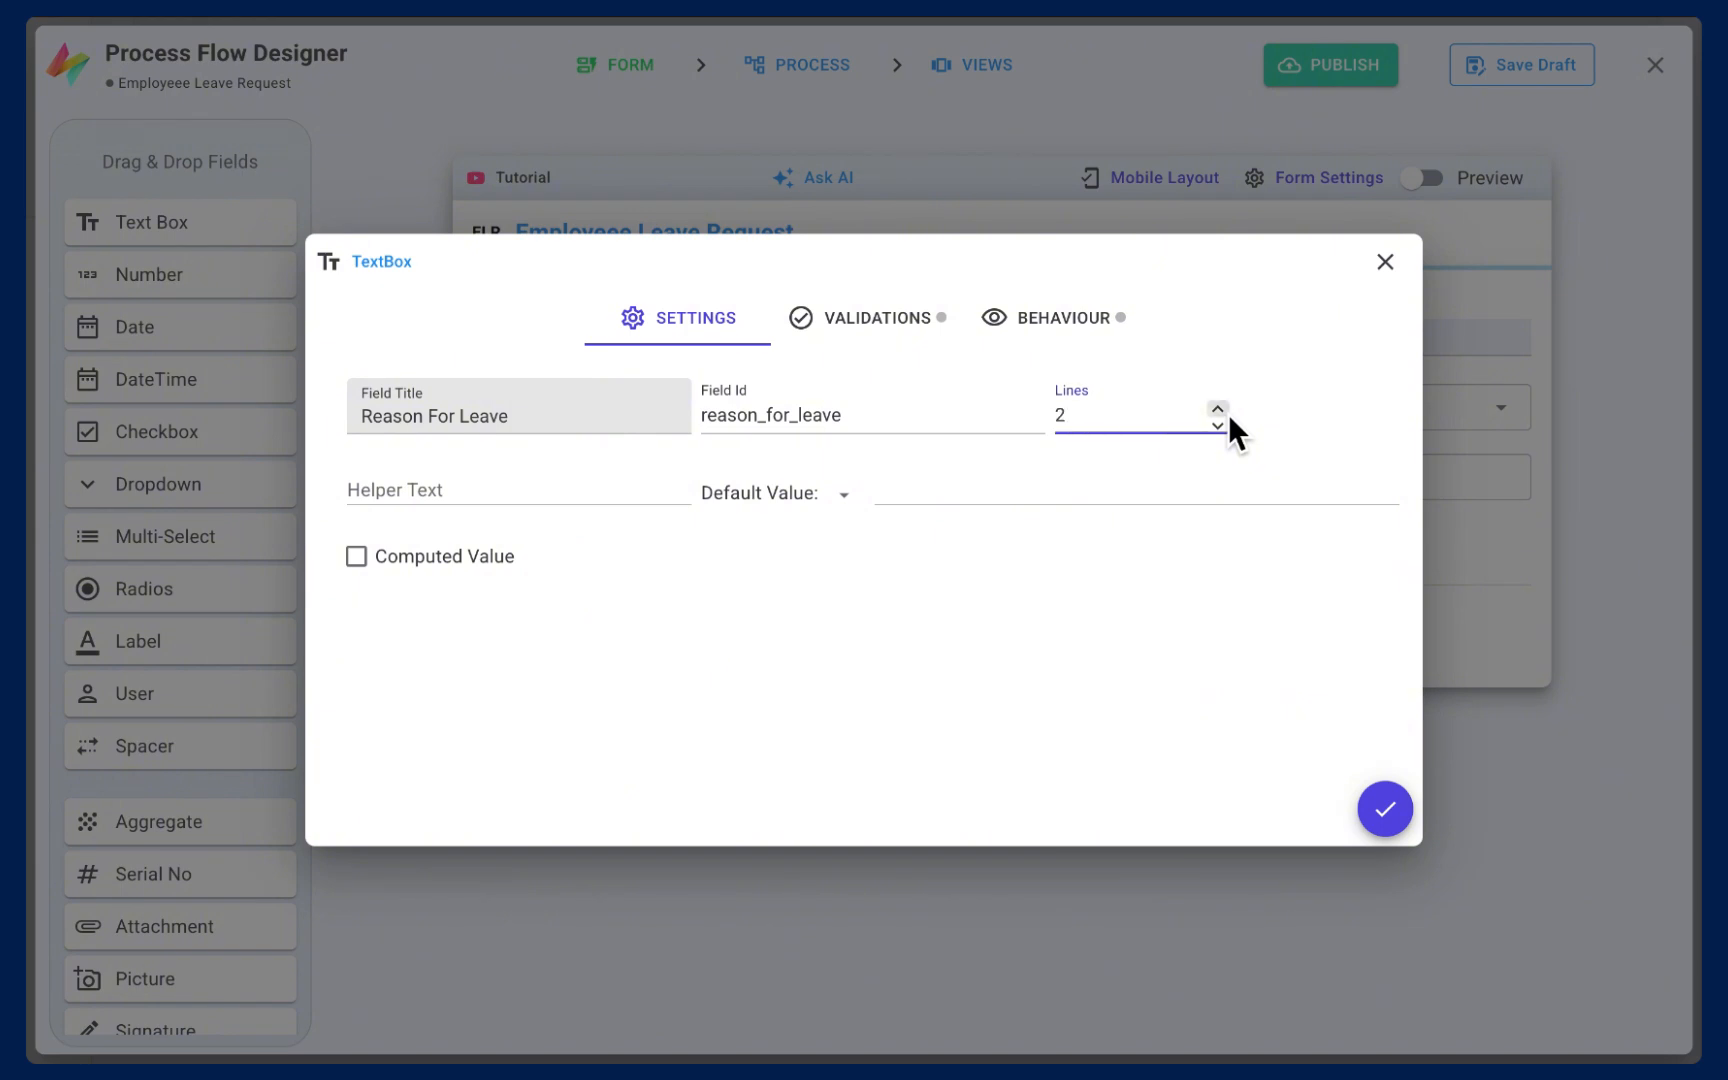
{"action": "left_click", "coordinate": [1228, 414]}
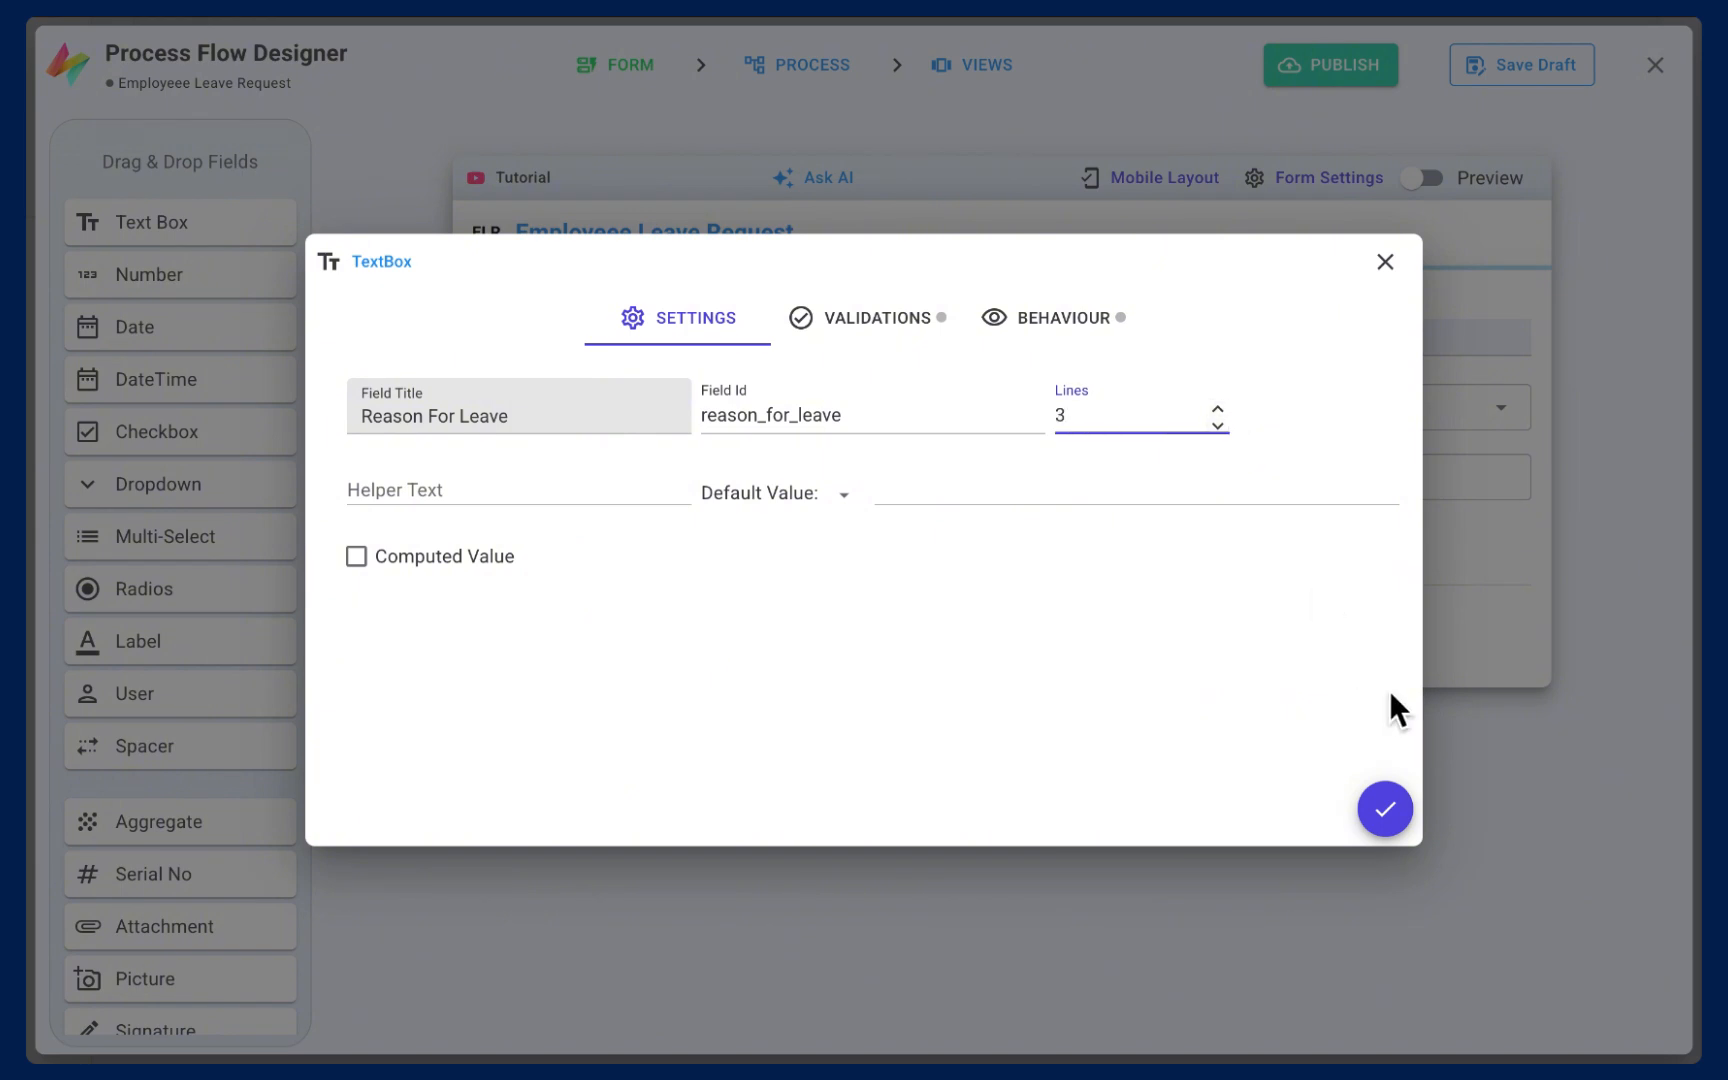
{"action": "left_click", "coordinate": [1387, 806]}
- Add a new field section below Leave Details and title it "Comments Section"
{"action": "left_click", "coordinate": [574, 649]}
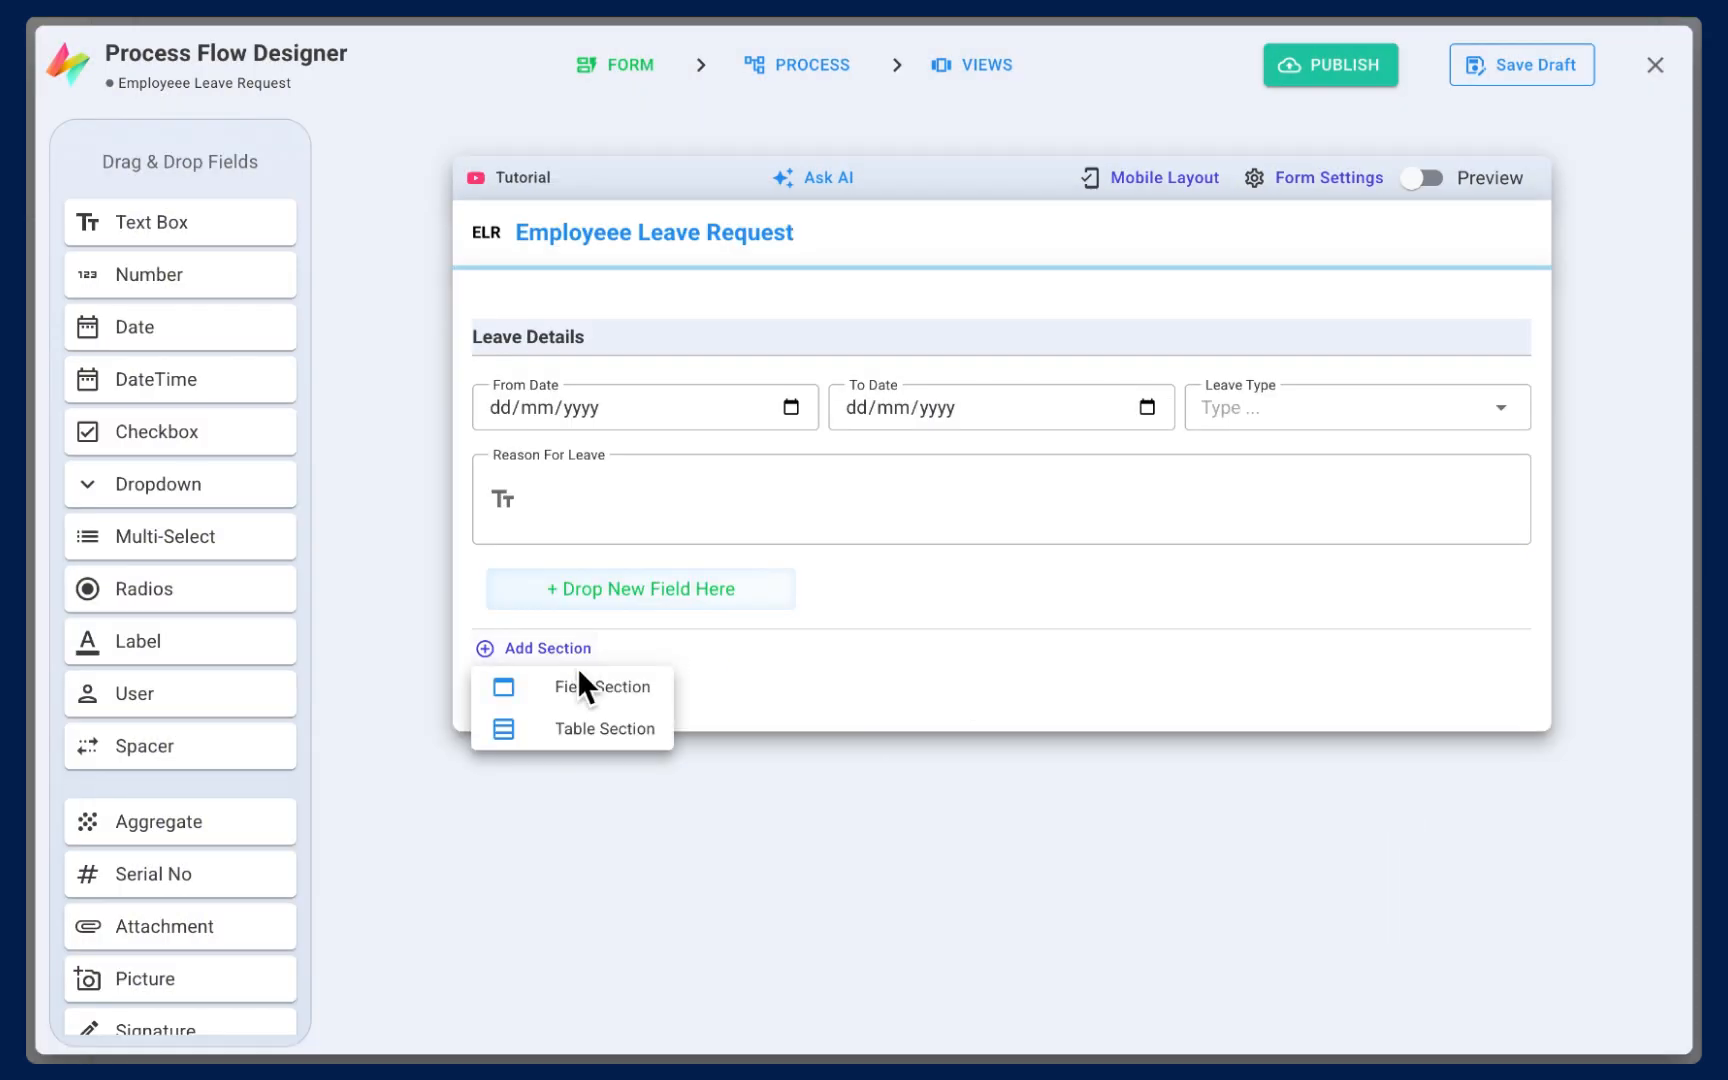
{"action": "left_click", "coordinate": [580, 683]}
{"action": "left_click", "coordinate": [622, 728]}
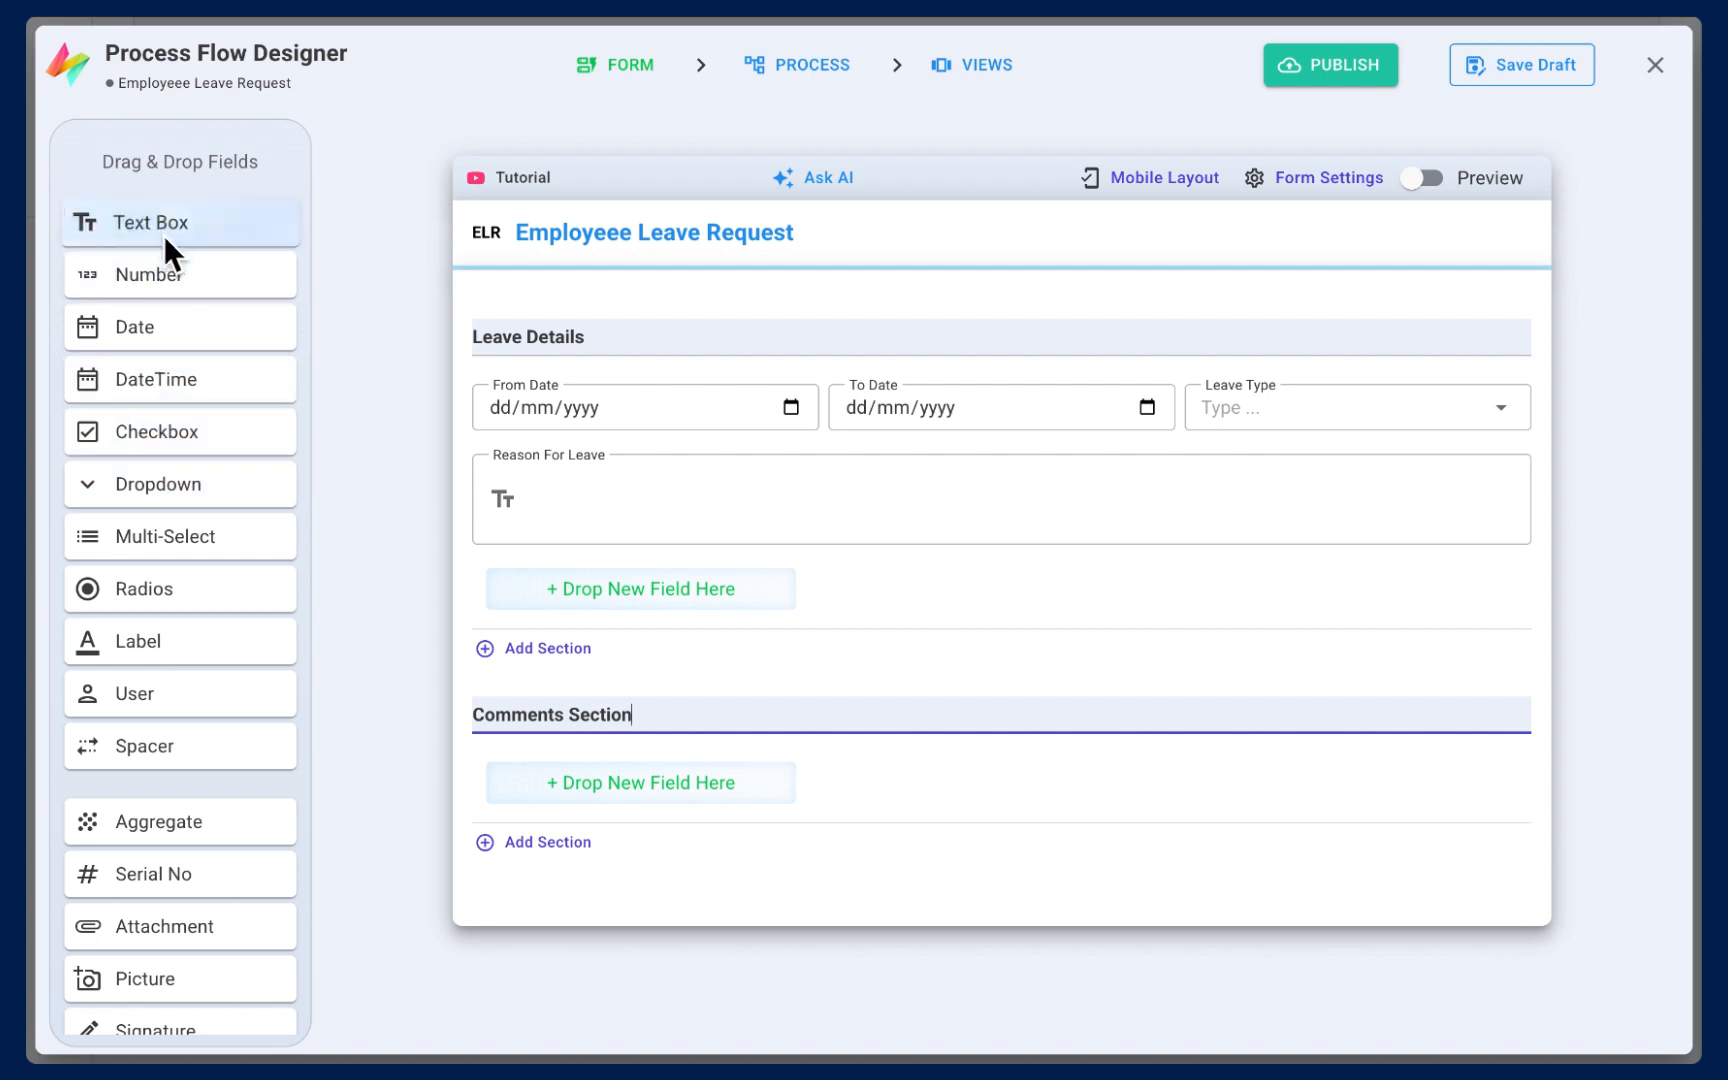
- Add a full-width text box titled "Manager Comments" with 2 lines to the Comments Section
{"action": "left_click_drag", "start_coordinate": [165, 235], "coordinate": [630, 810]}
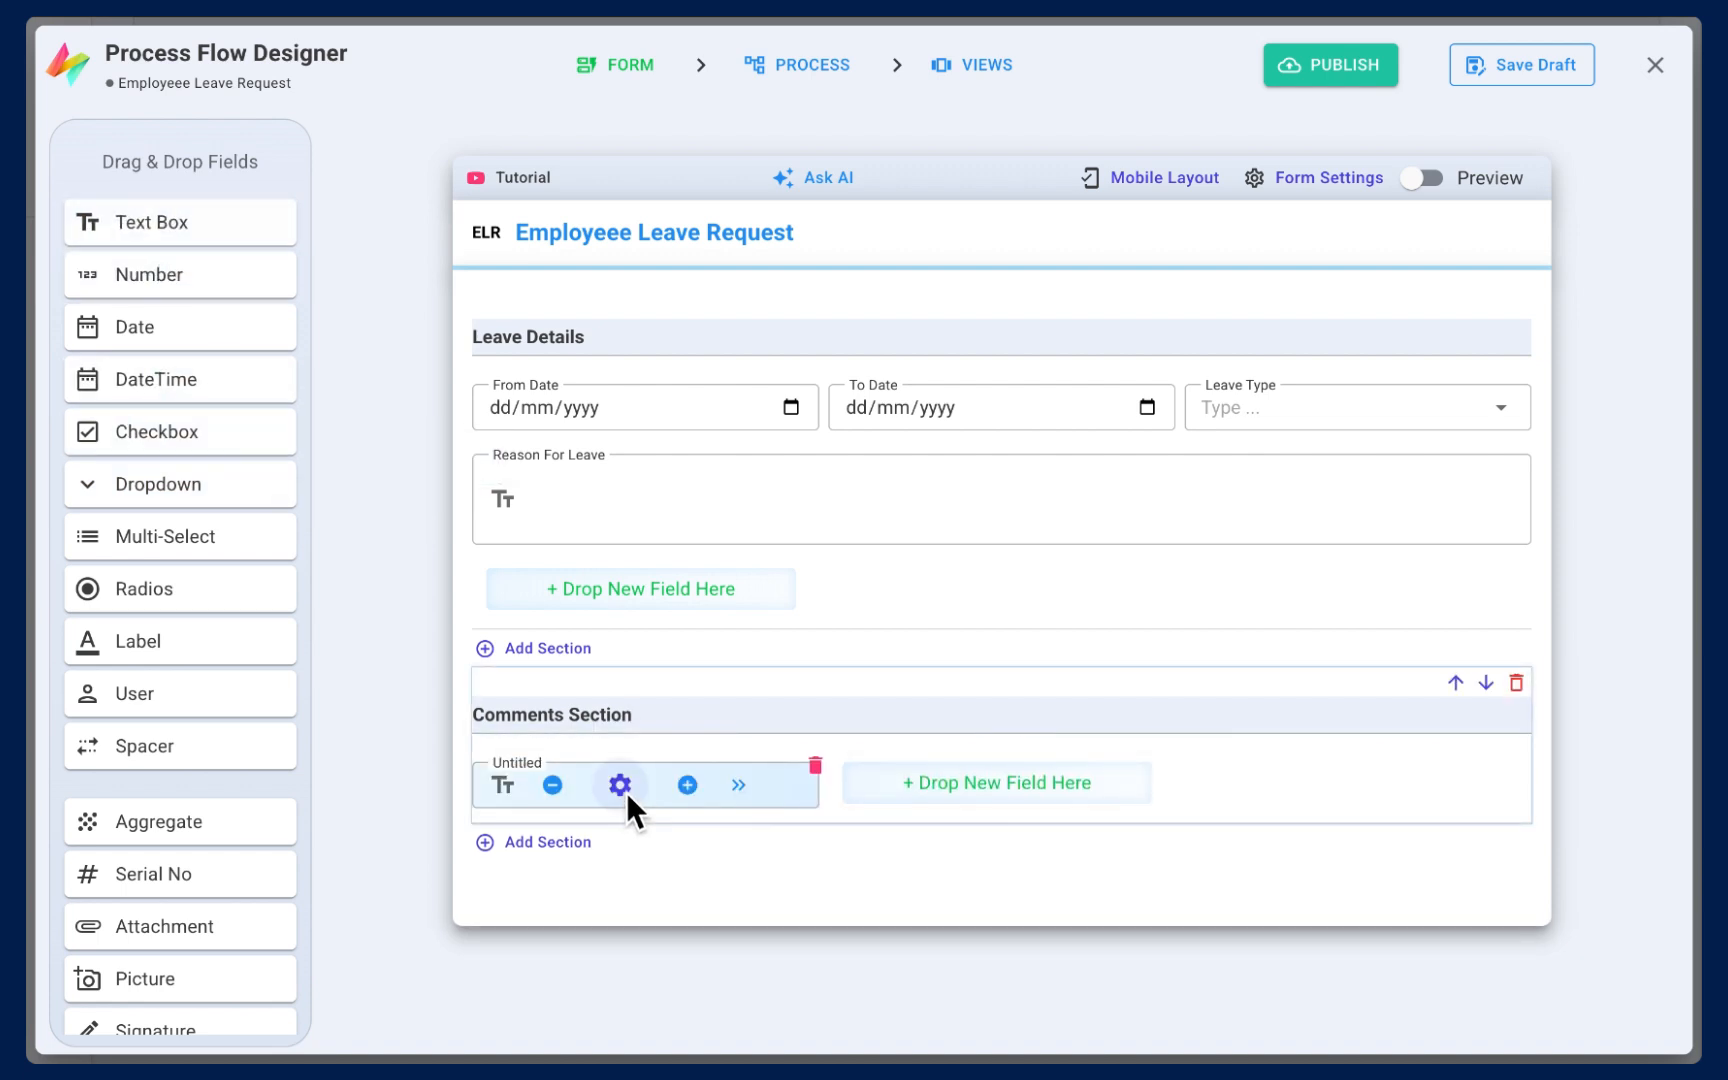
{"action": "left_click", "coordinate": [626, 792]}
{"action": "type", "text": "Manager Comments"}
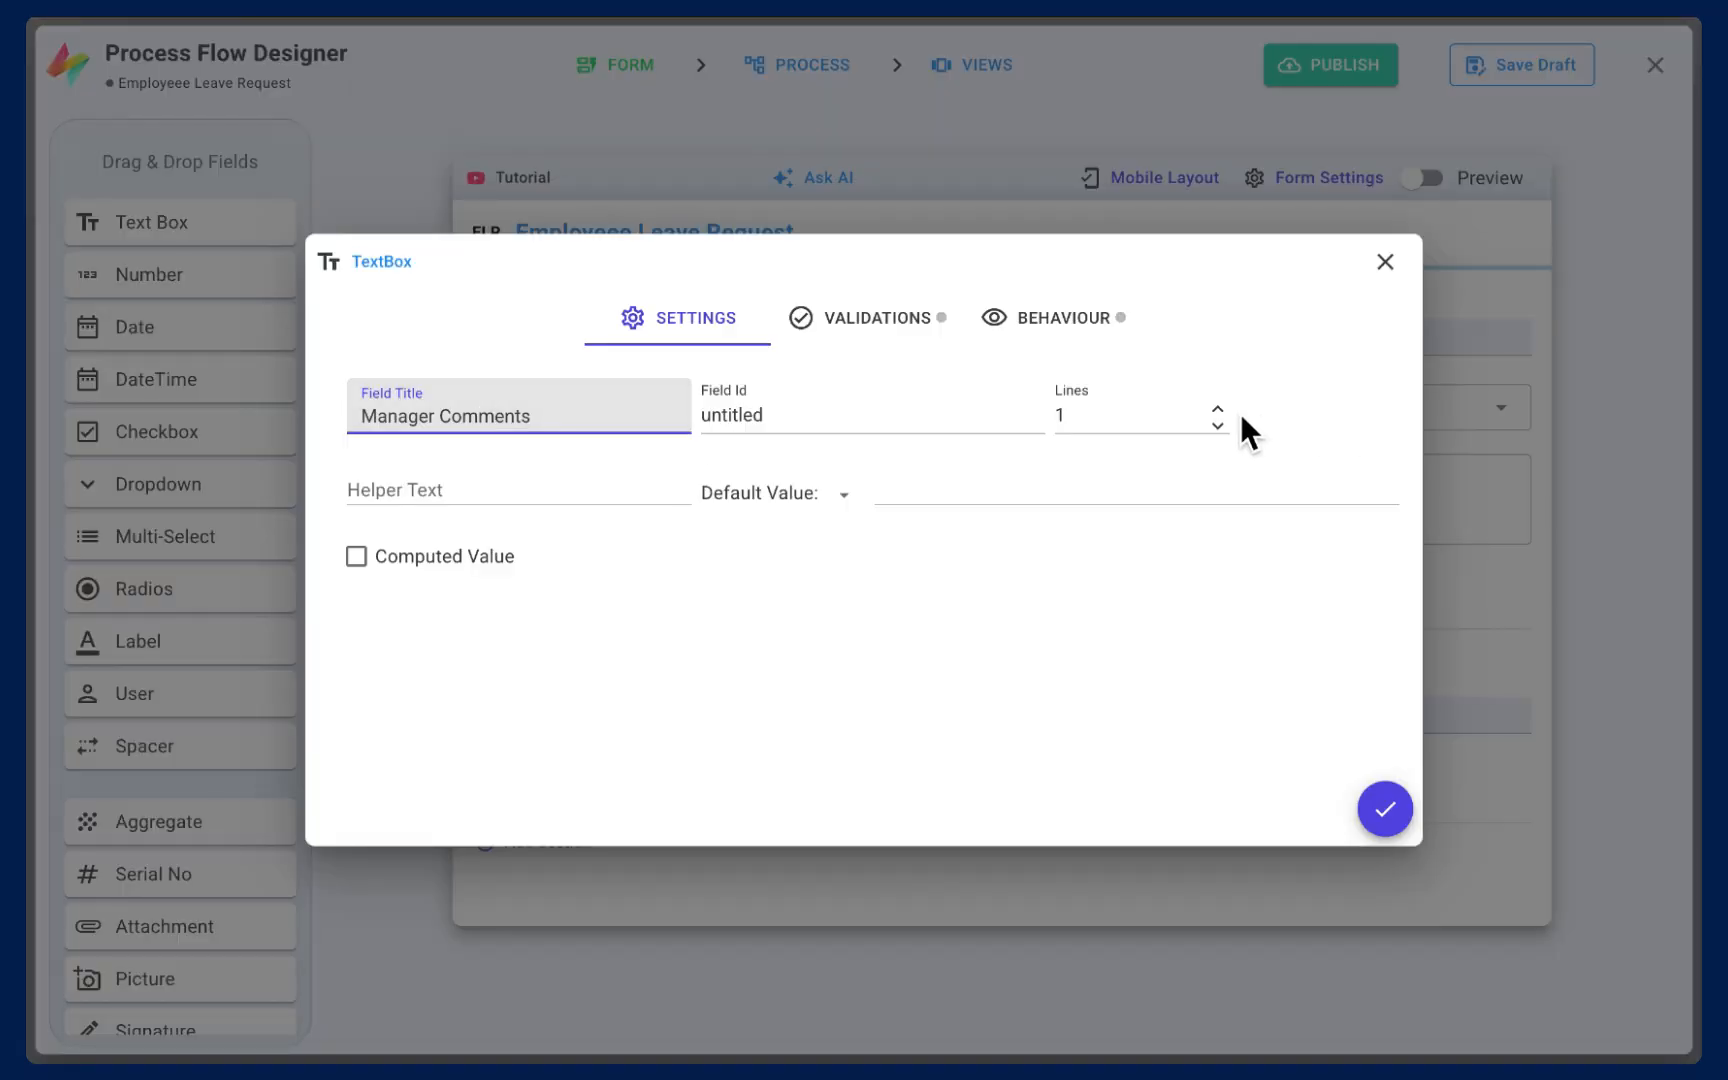
{"action": "left_click", "coordinate": [1230, 410]}
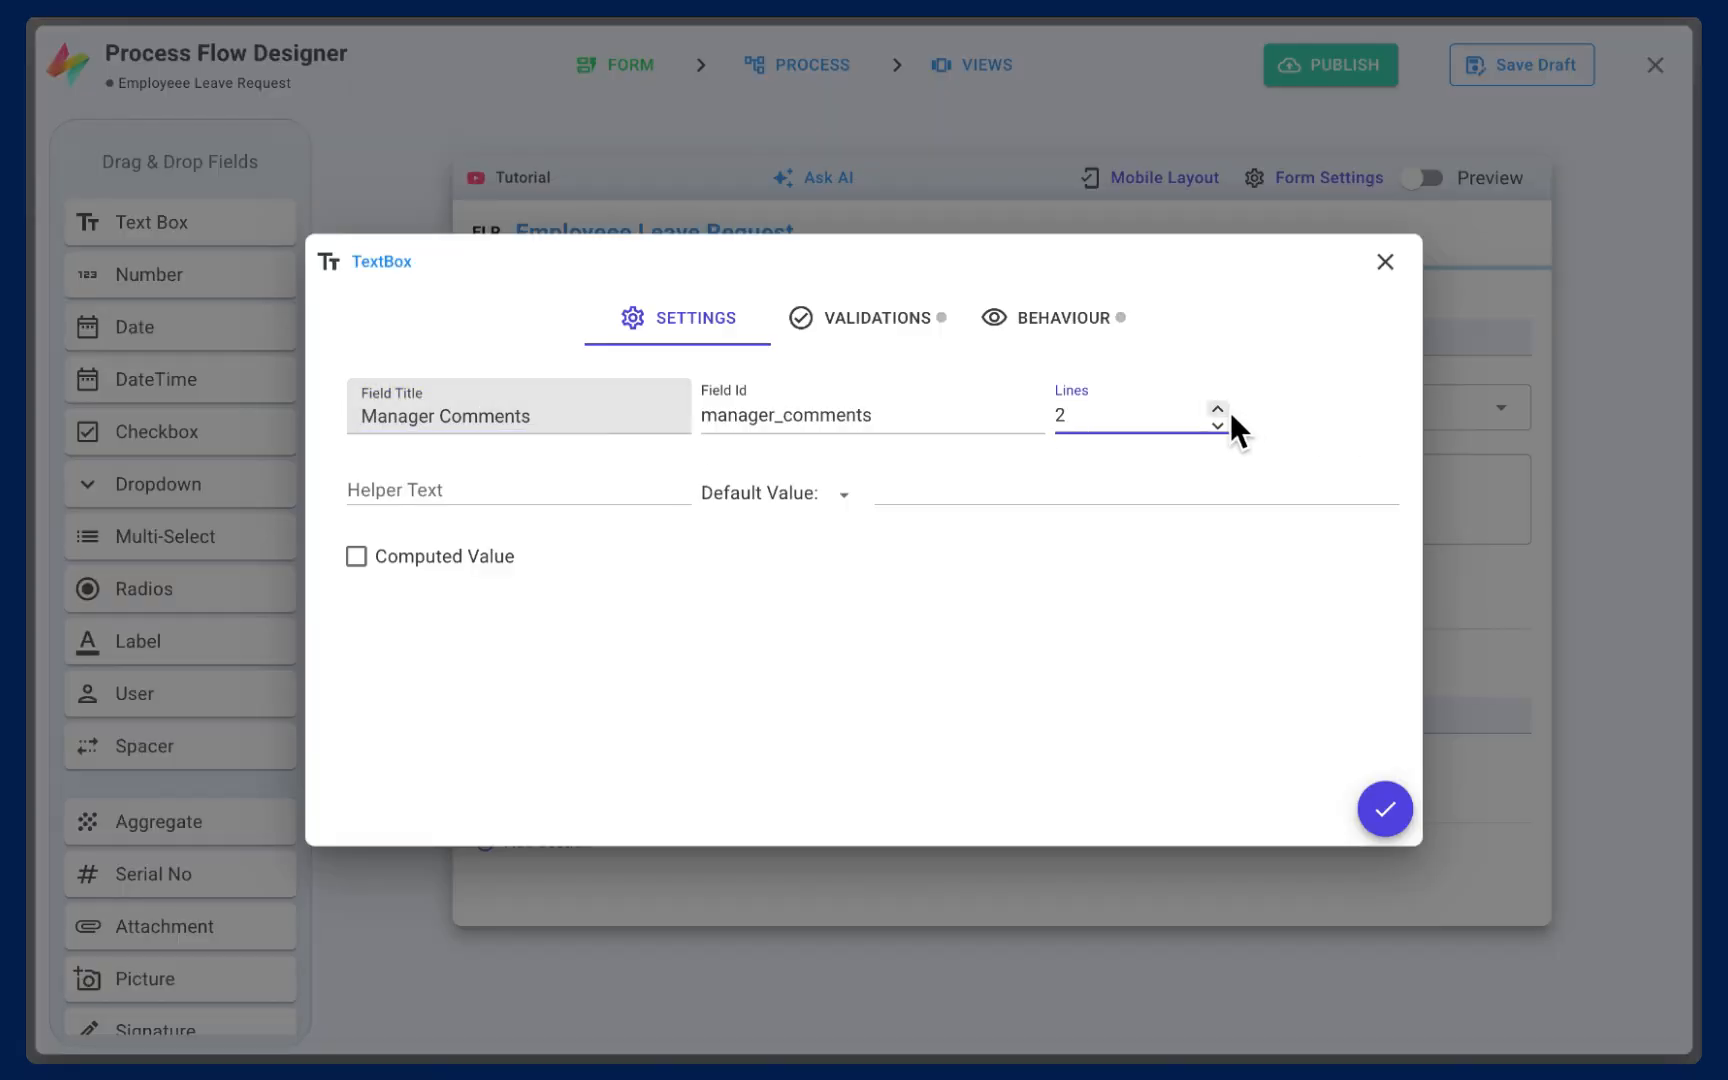
{"action": "left_click", "coordinate": [1401, 796]}
{"action": "mouse_move", "coordinate": [738, 794]}
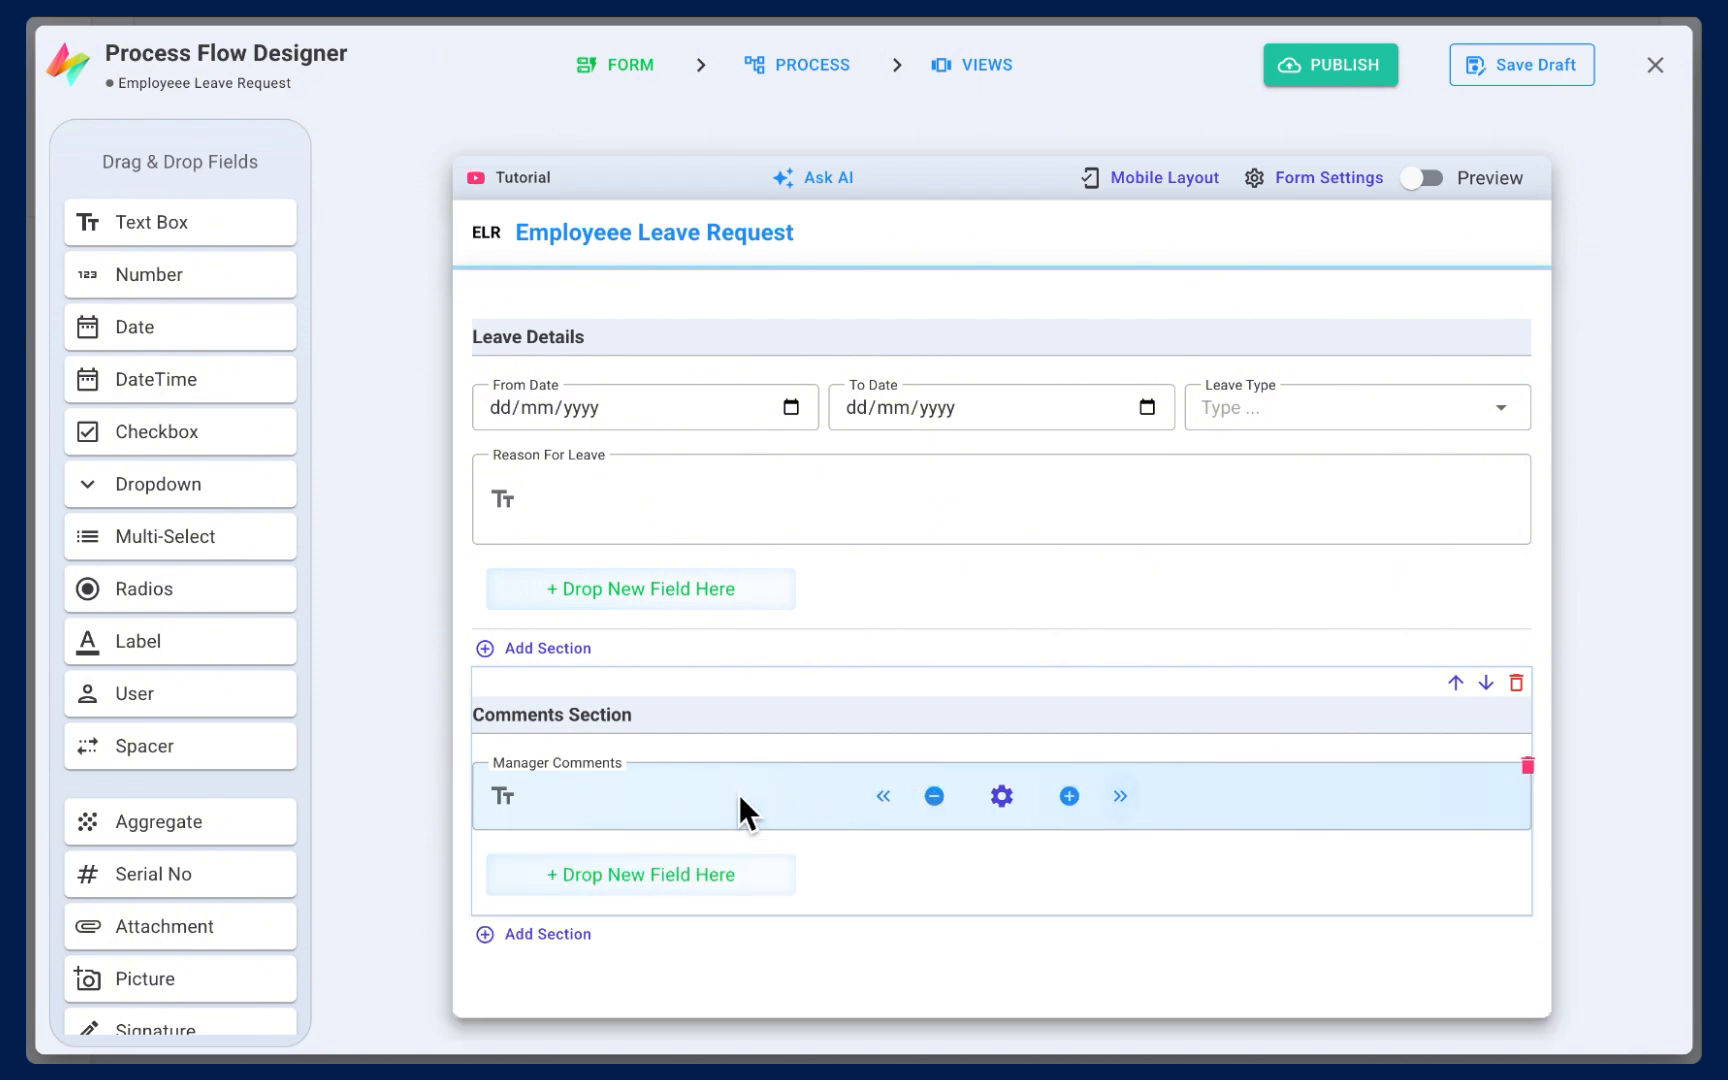
- Preview the finished form and examine its mobile layout, including the field size controls
{"action": "left_click", "coordinate": [1420, 180]}
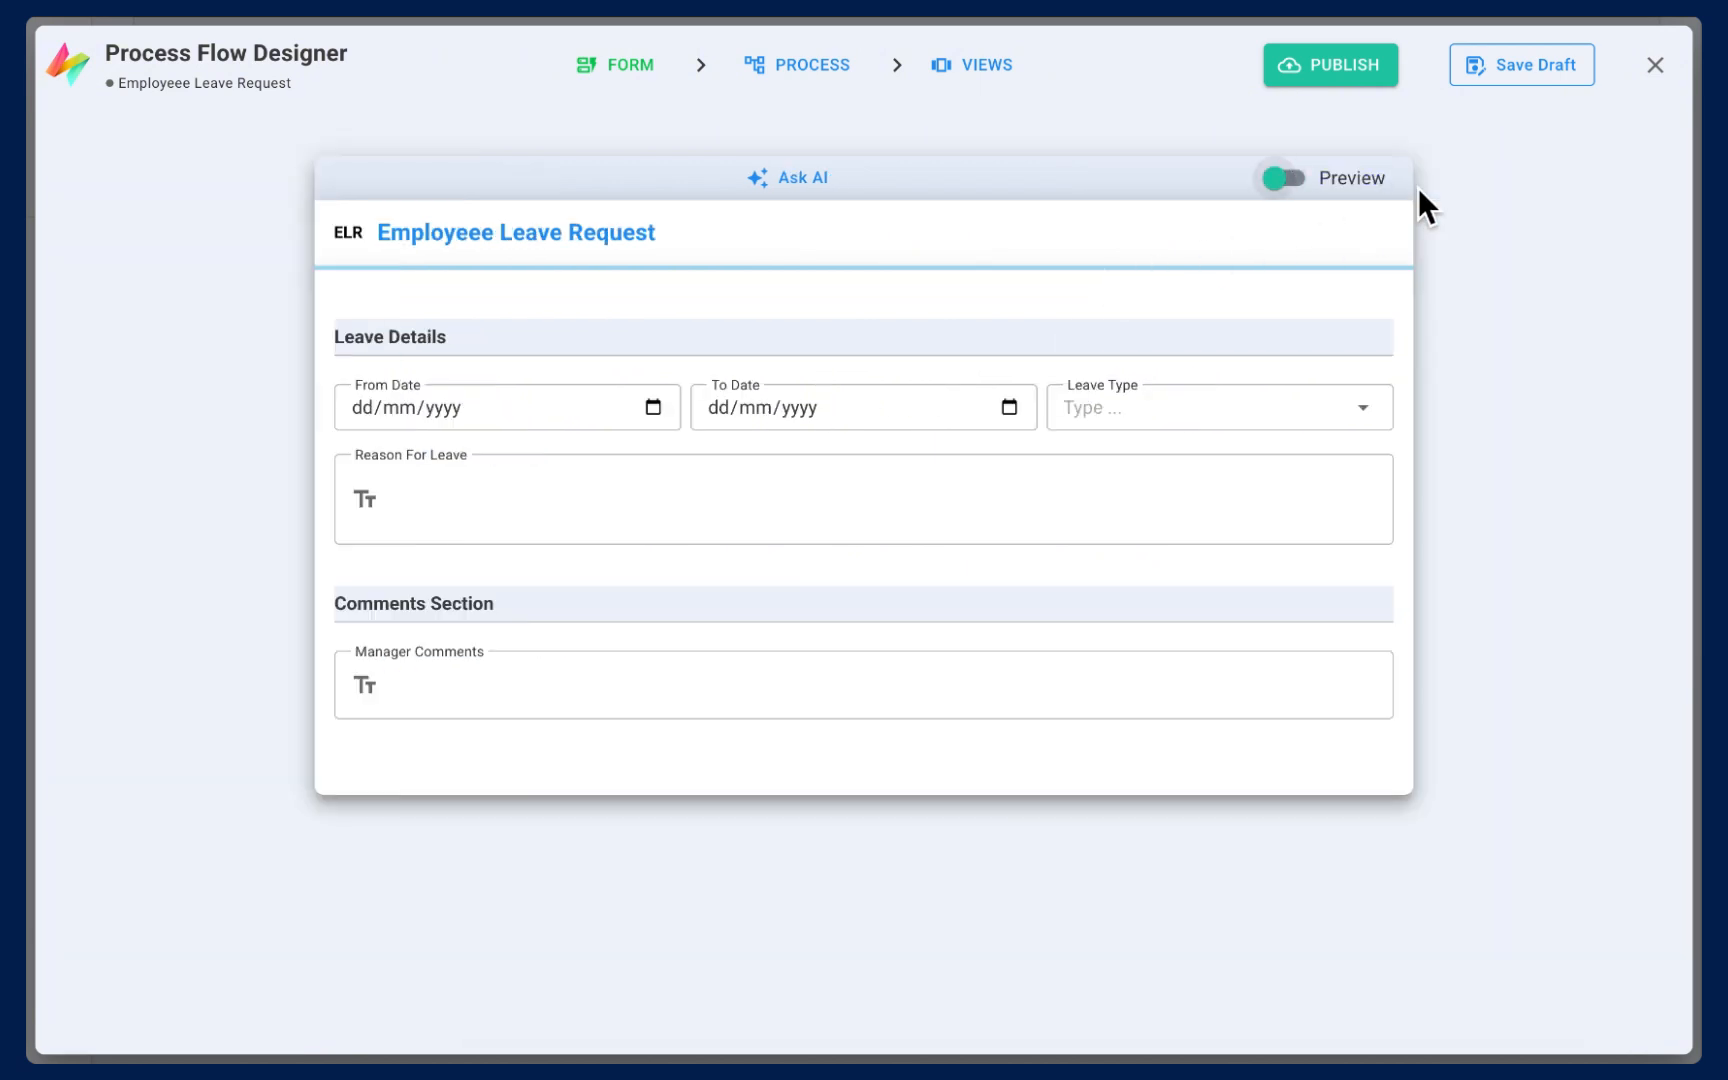
{"action": "left_click", "coordinate": [1284, 186]}
{"action": "left_click", "coordinate": [1193, 180]}
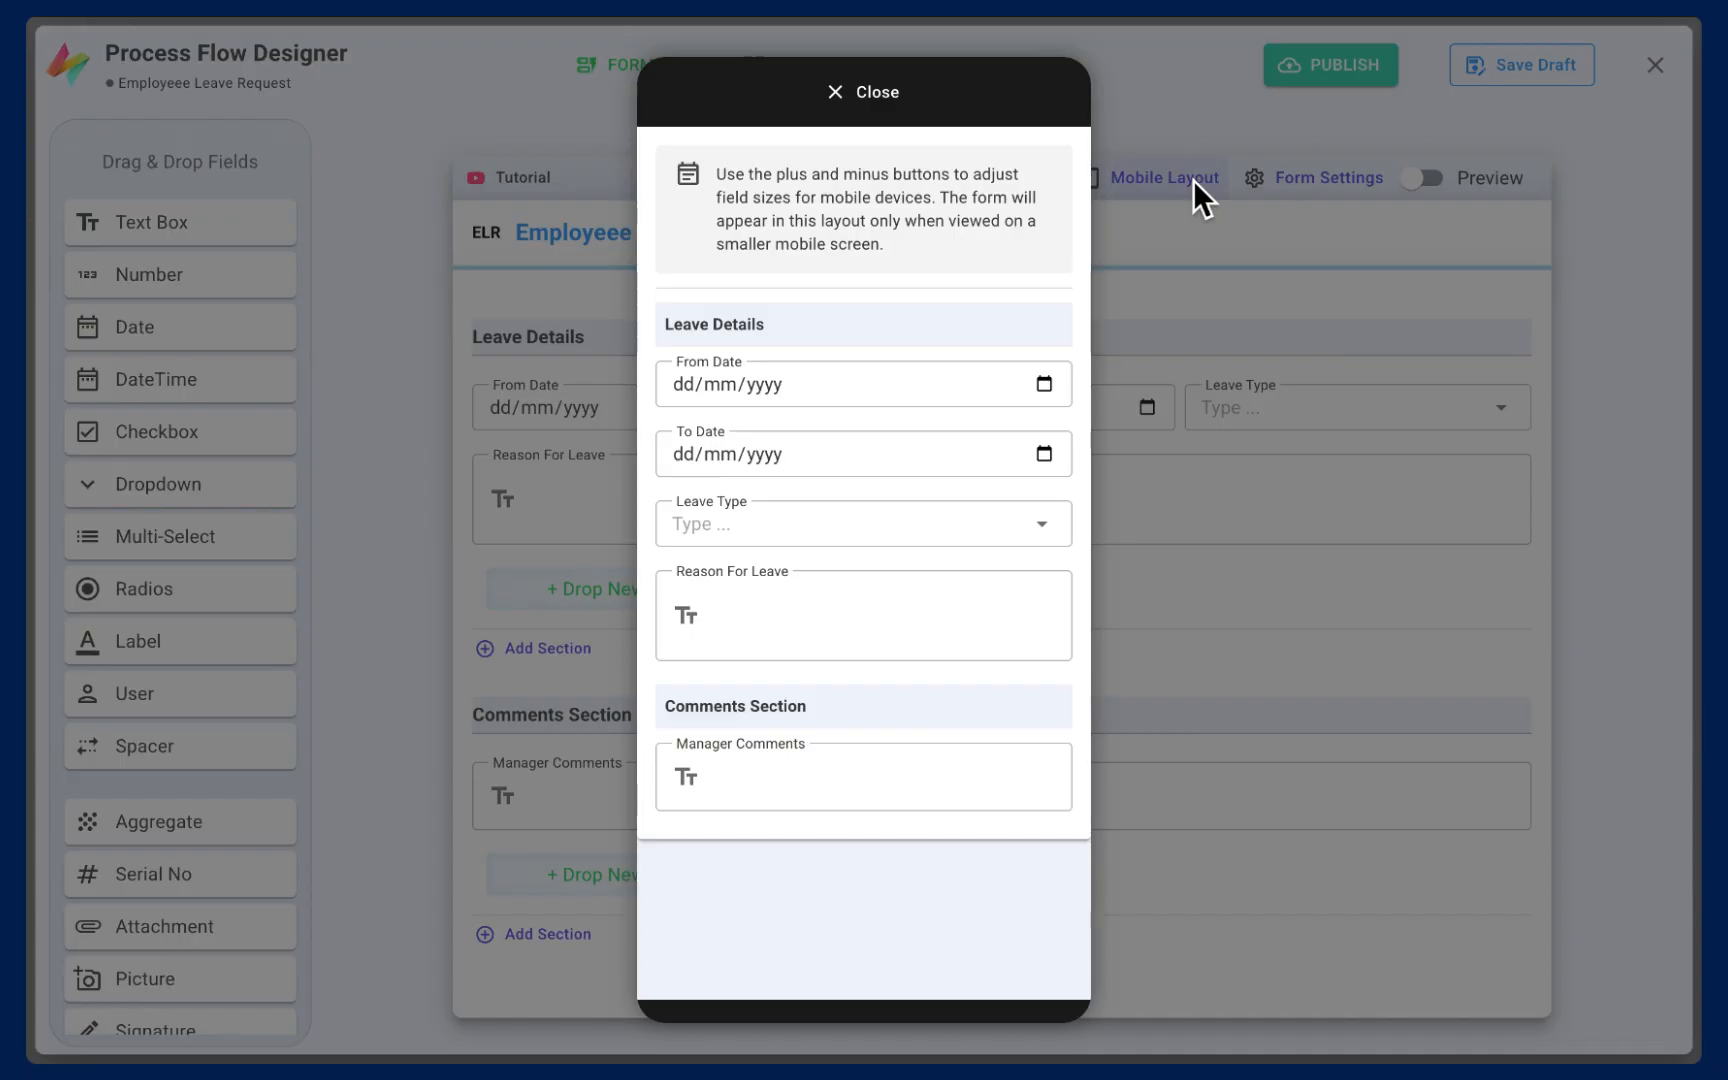
{"action": "mouse_move", "coordinate": [870, 379]}
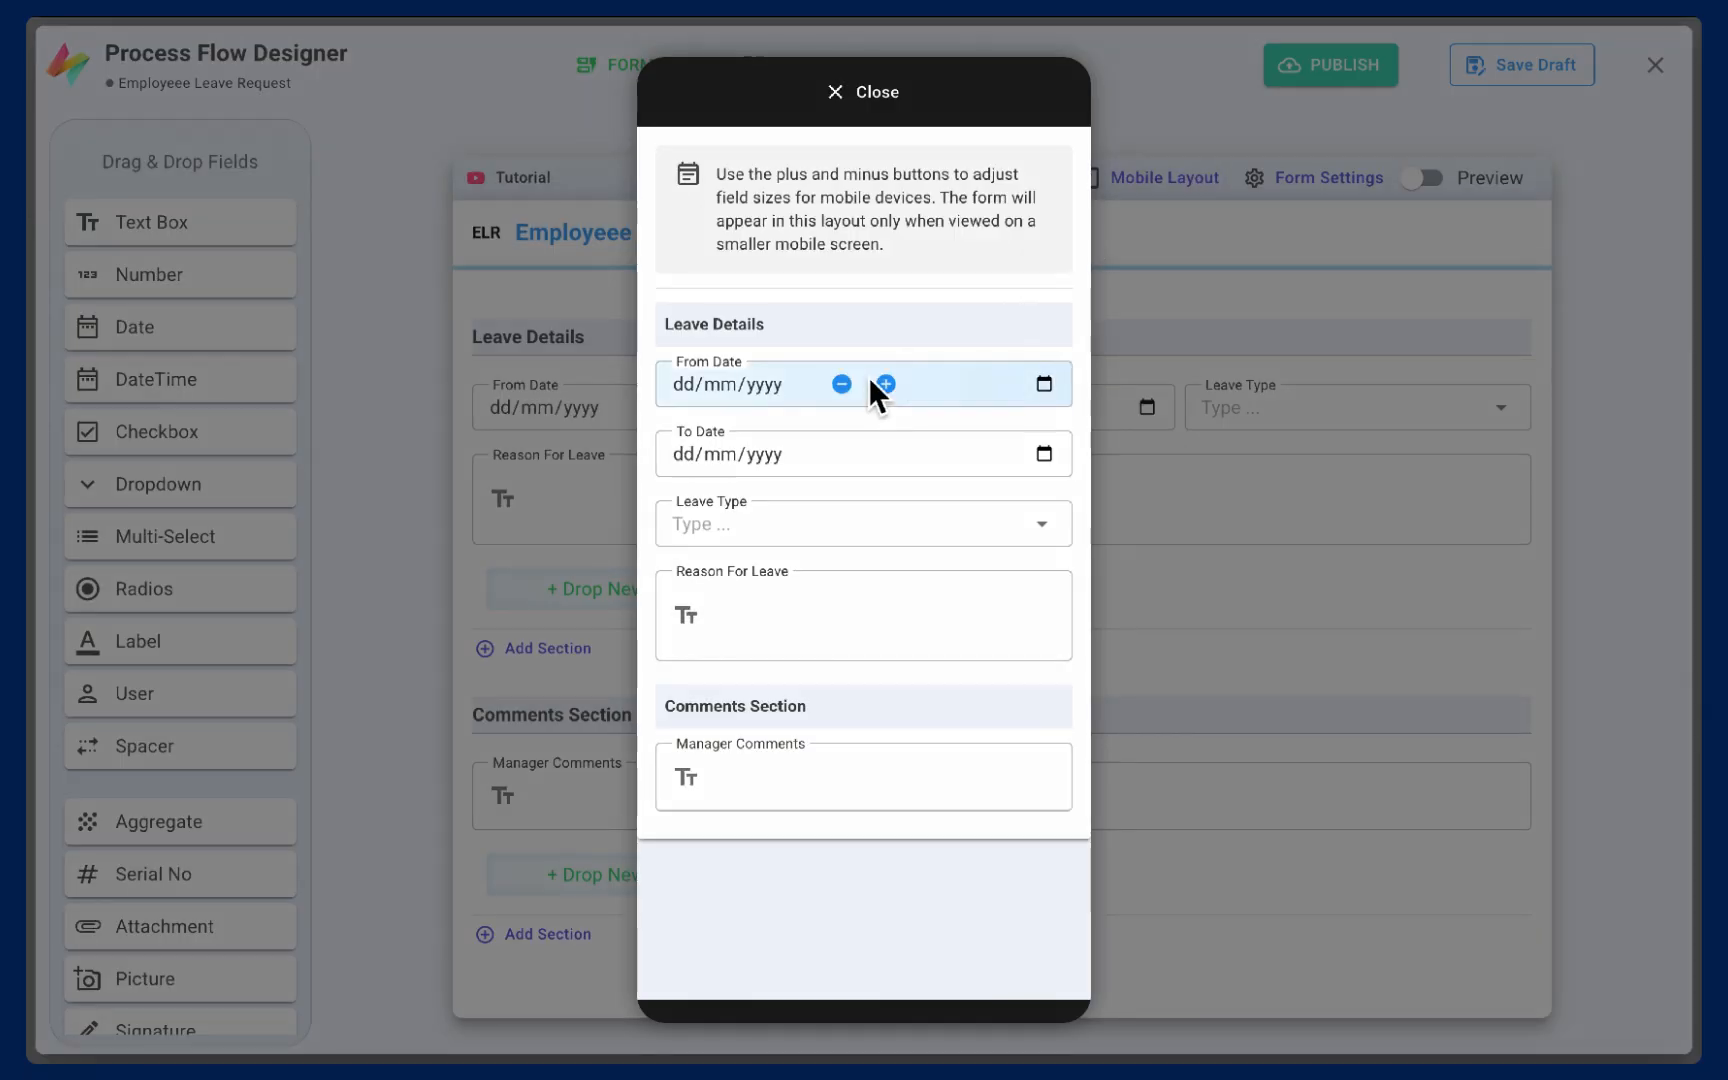
{"action": "left_click", "coordinate": [880, 93]}
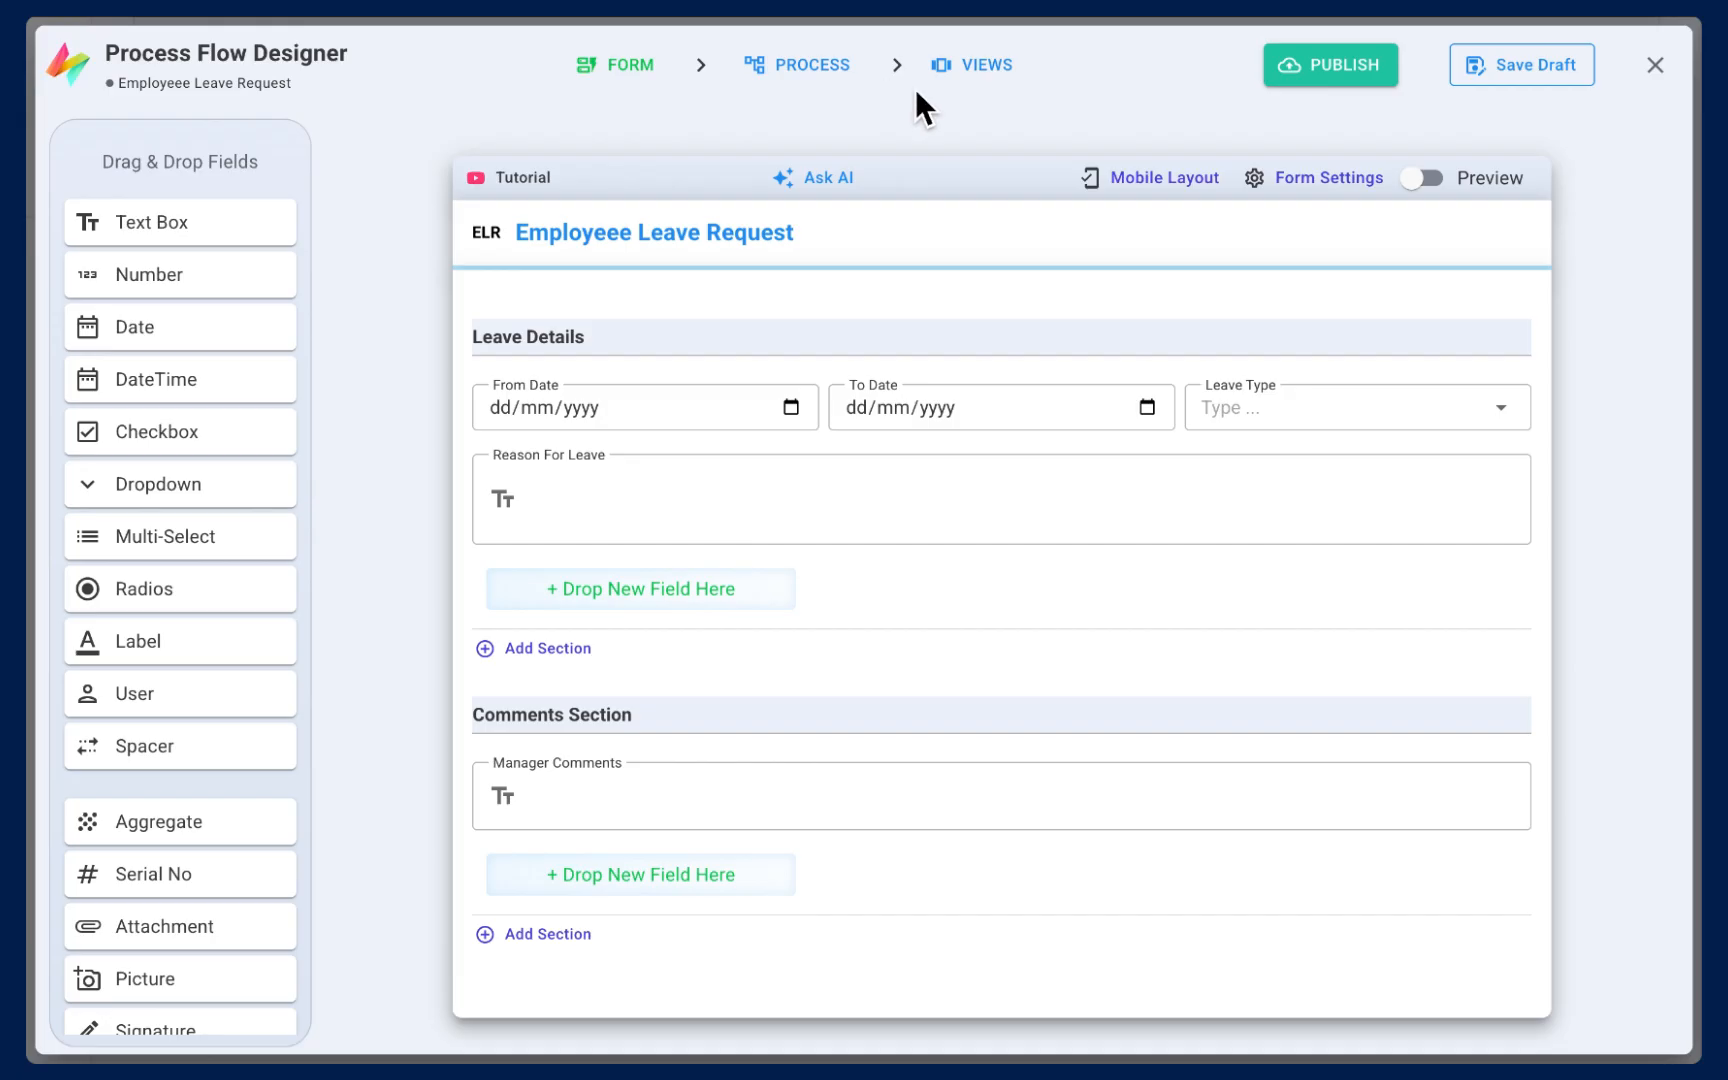
- Turn off the use of outlined fields in the form settings
{"action": "left_click", "coordinate": [1259, 182]}
{"action": "left_click", "coordinate": [984, 229]}
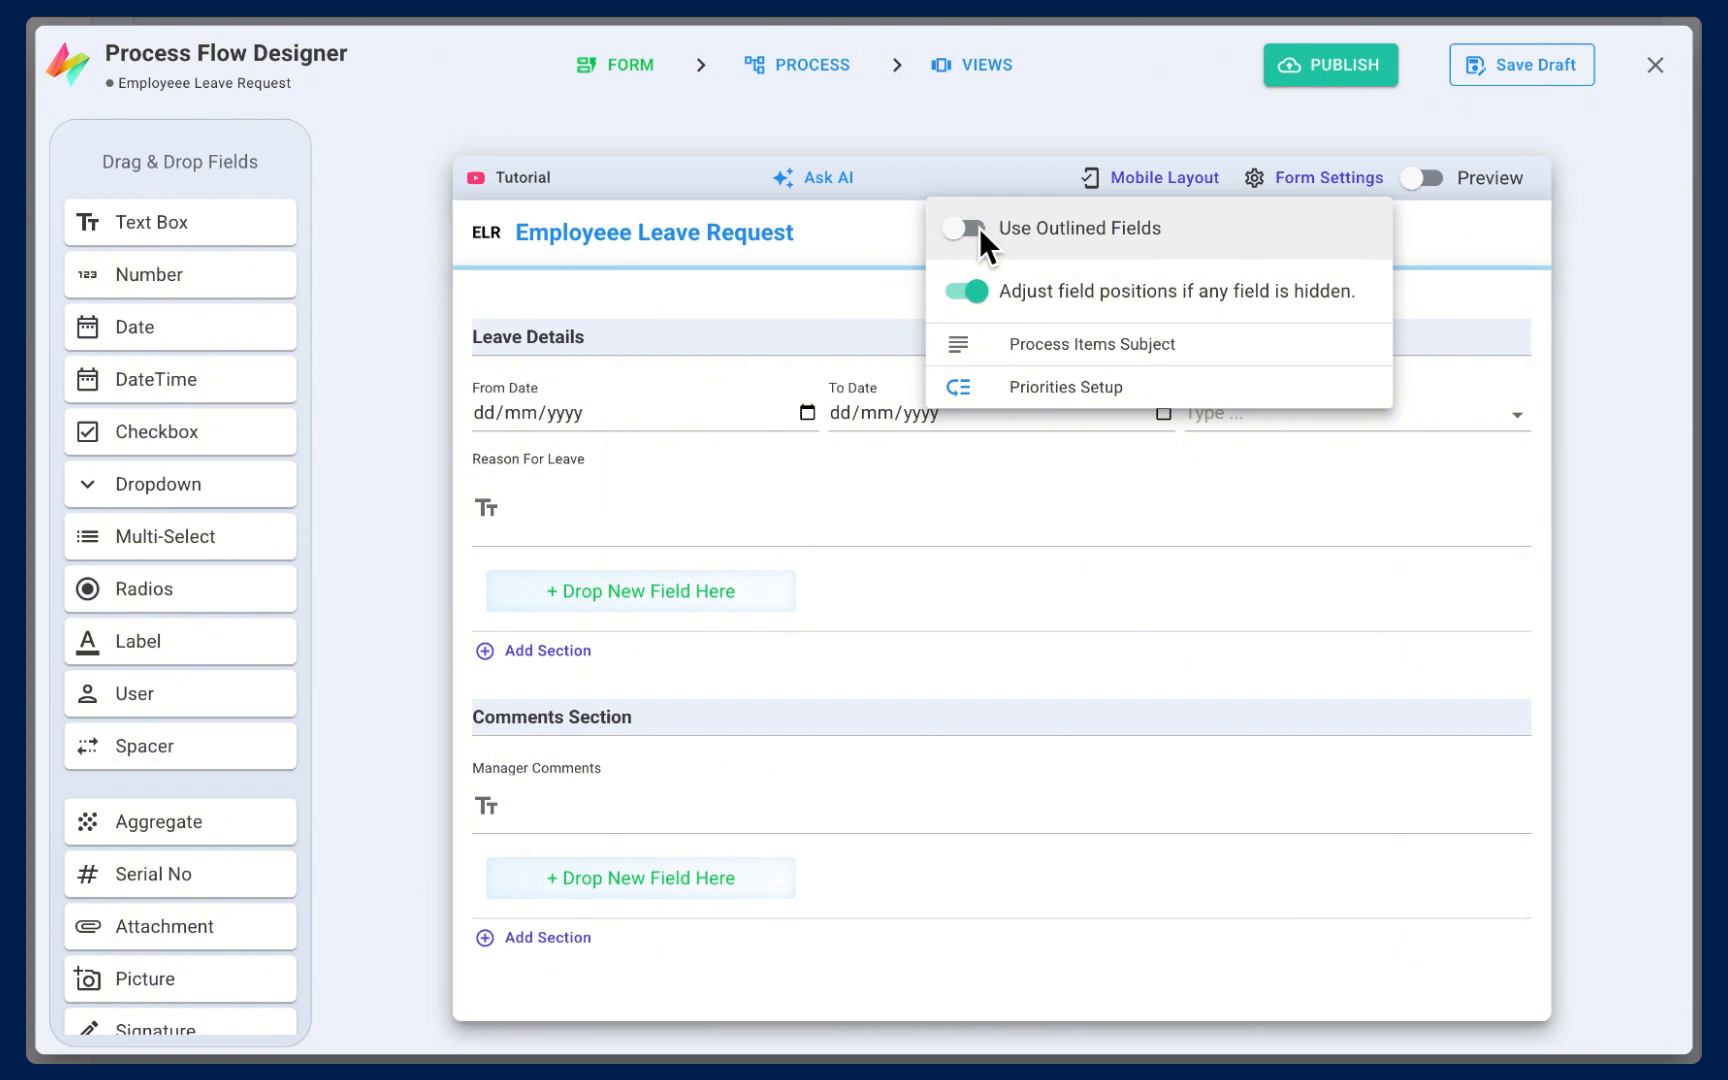
- Turn the use of outlined fields back on in the form settings
{"action": "left_click", "coordinate": [978, 227]}
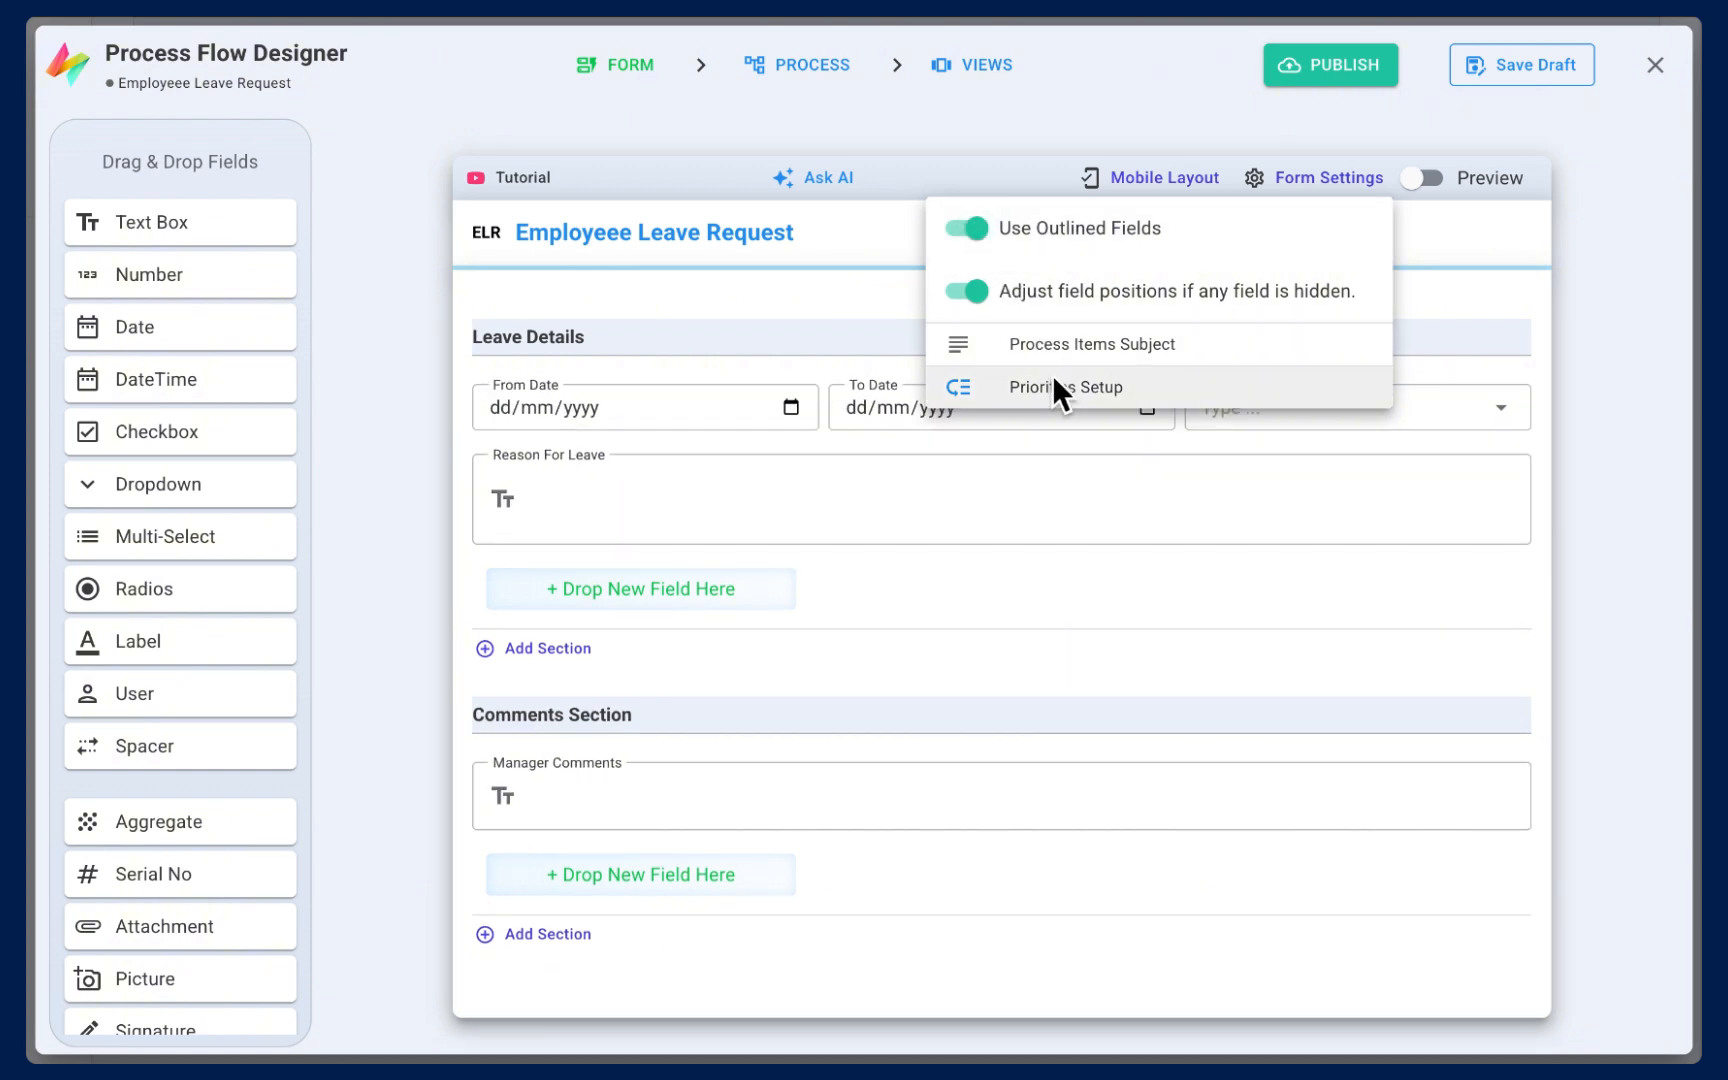
{"action": "left_click", "coordinate": [958, 468]}
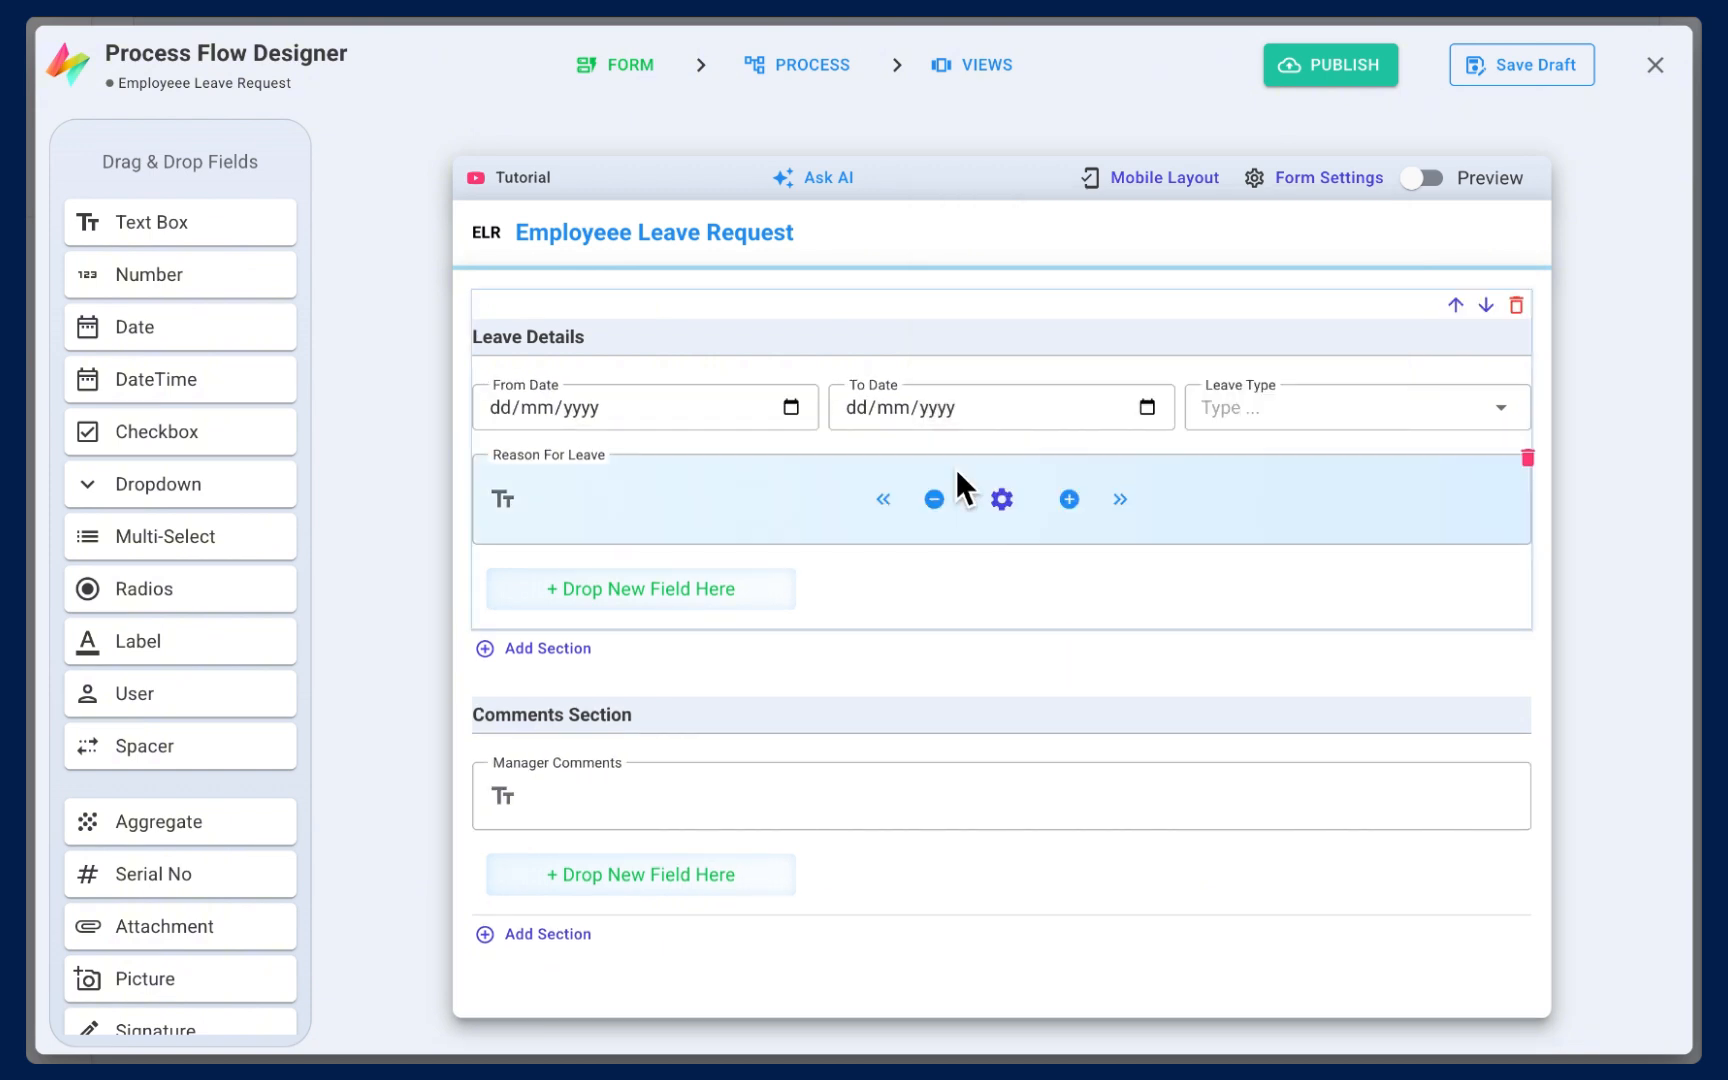
- Remove the default Completed step from the process diagram and move the Start node toward the canvas centre
{"action": "left_click", "coordinate": [812, 66]}
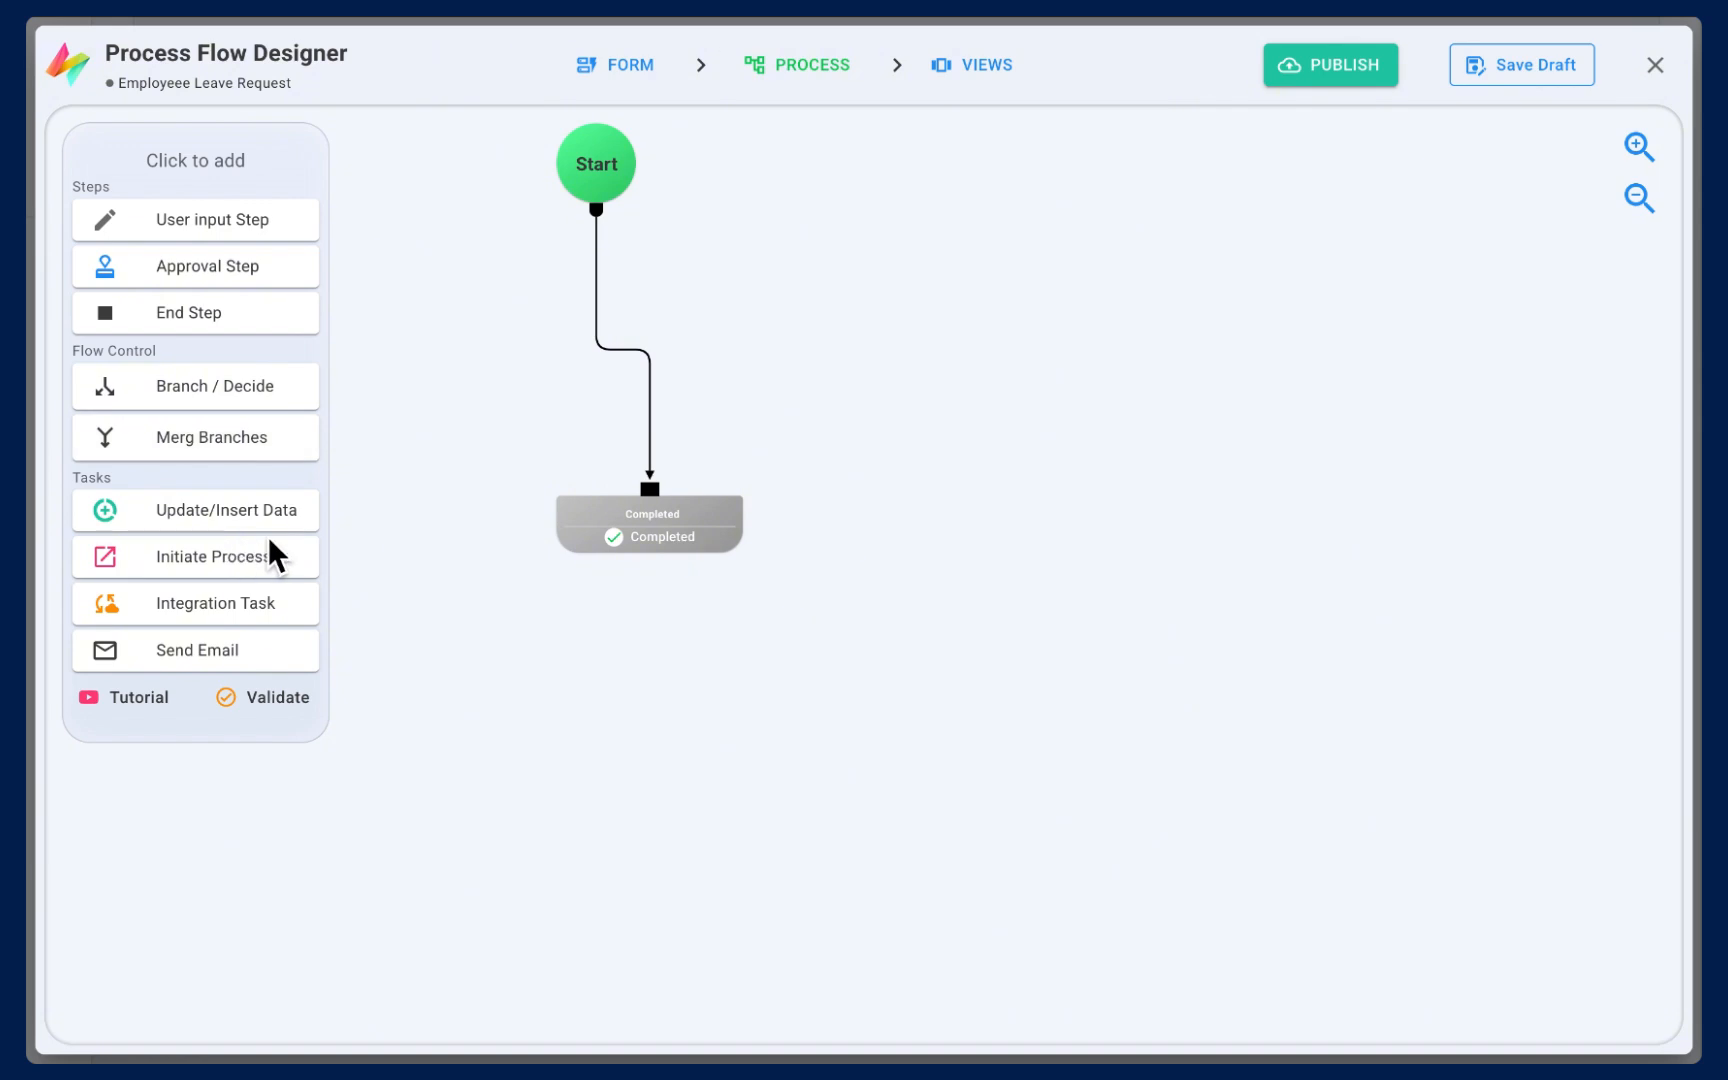
{"action": "left_click", "coordinate": [590, 532]}
{"action": "left_click", "coordinate": [568, 486]}
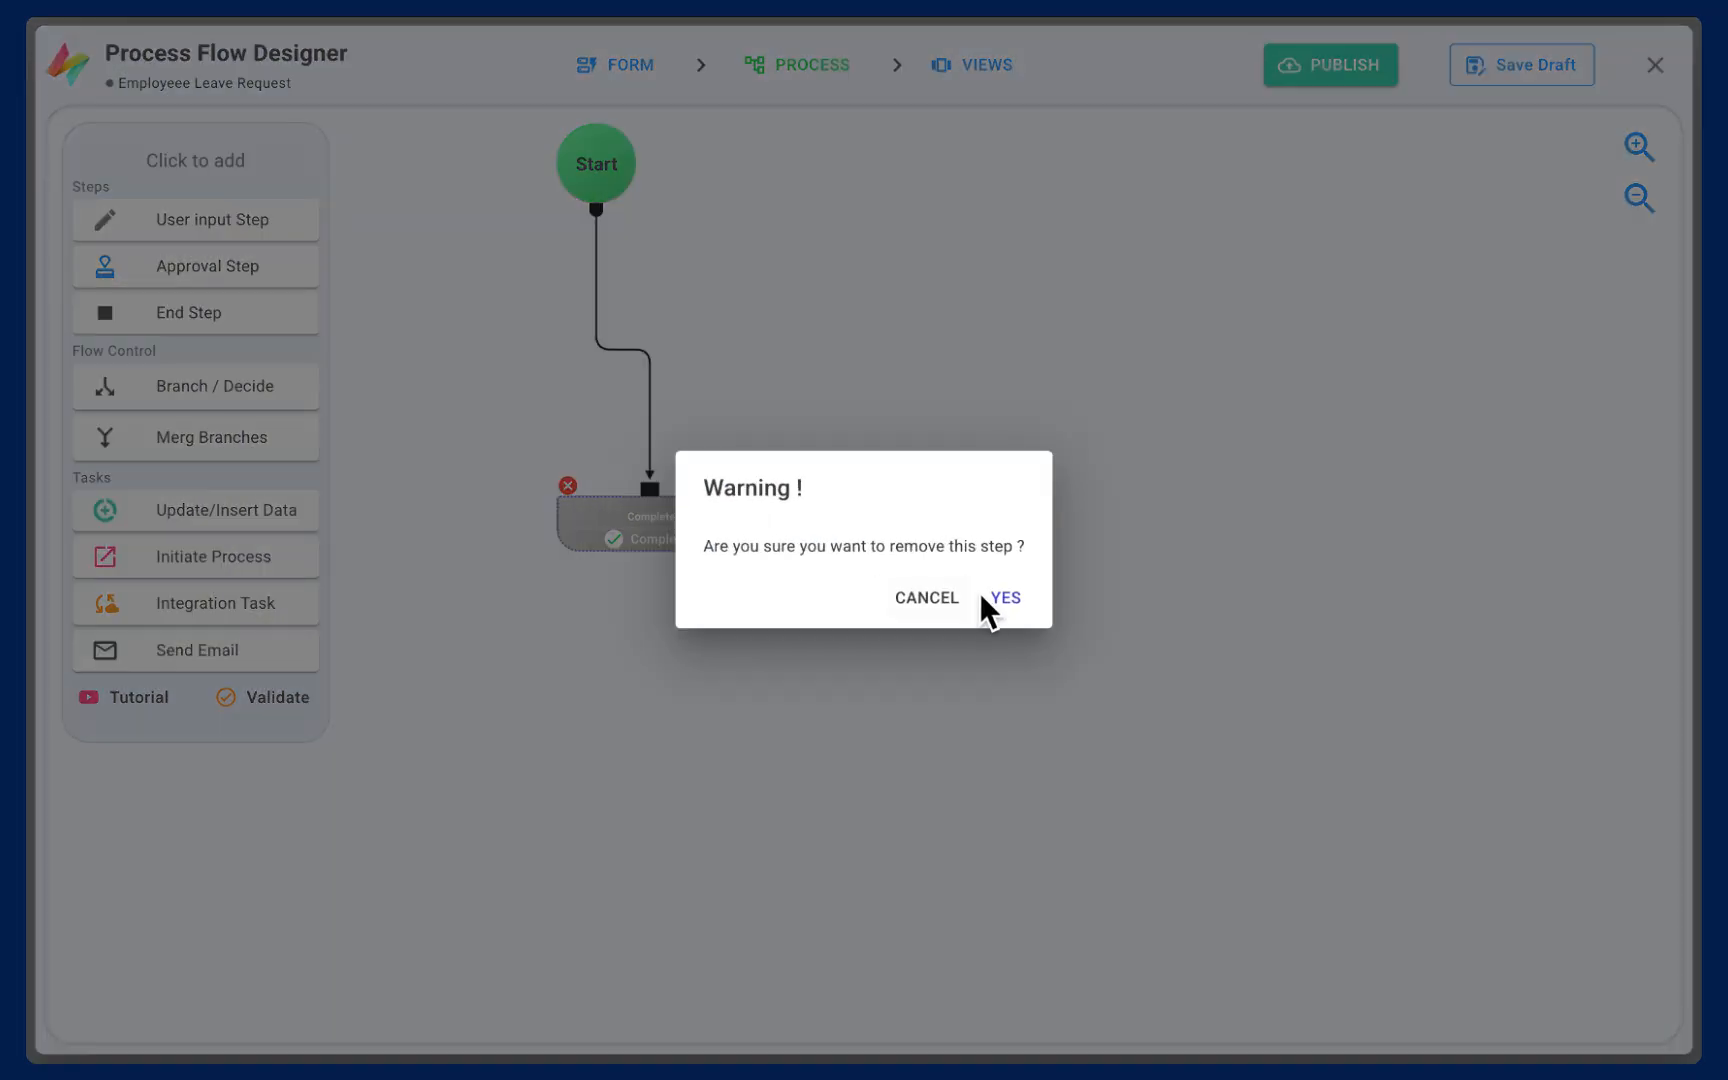
{"action": "left_click", "coordinate": [996, 602]}
{"action": "left_click_drag", "start_coordinate": [595, 176], "coordinate": [738, 188]}
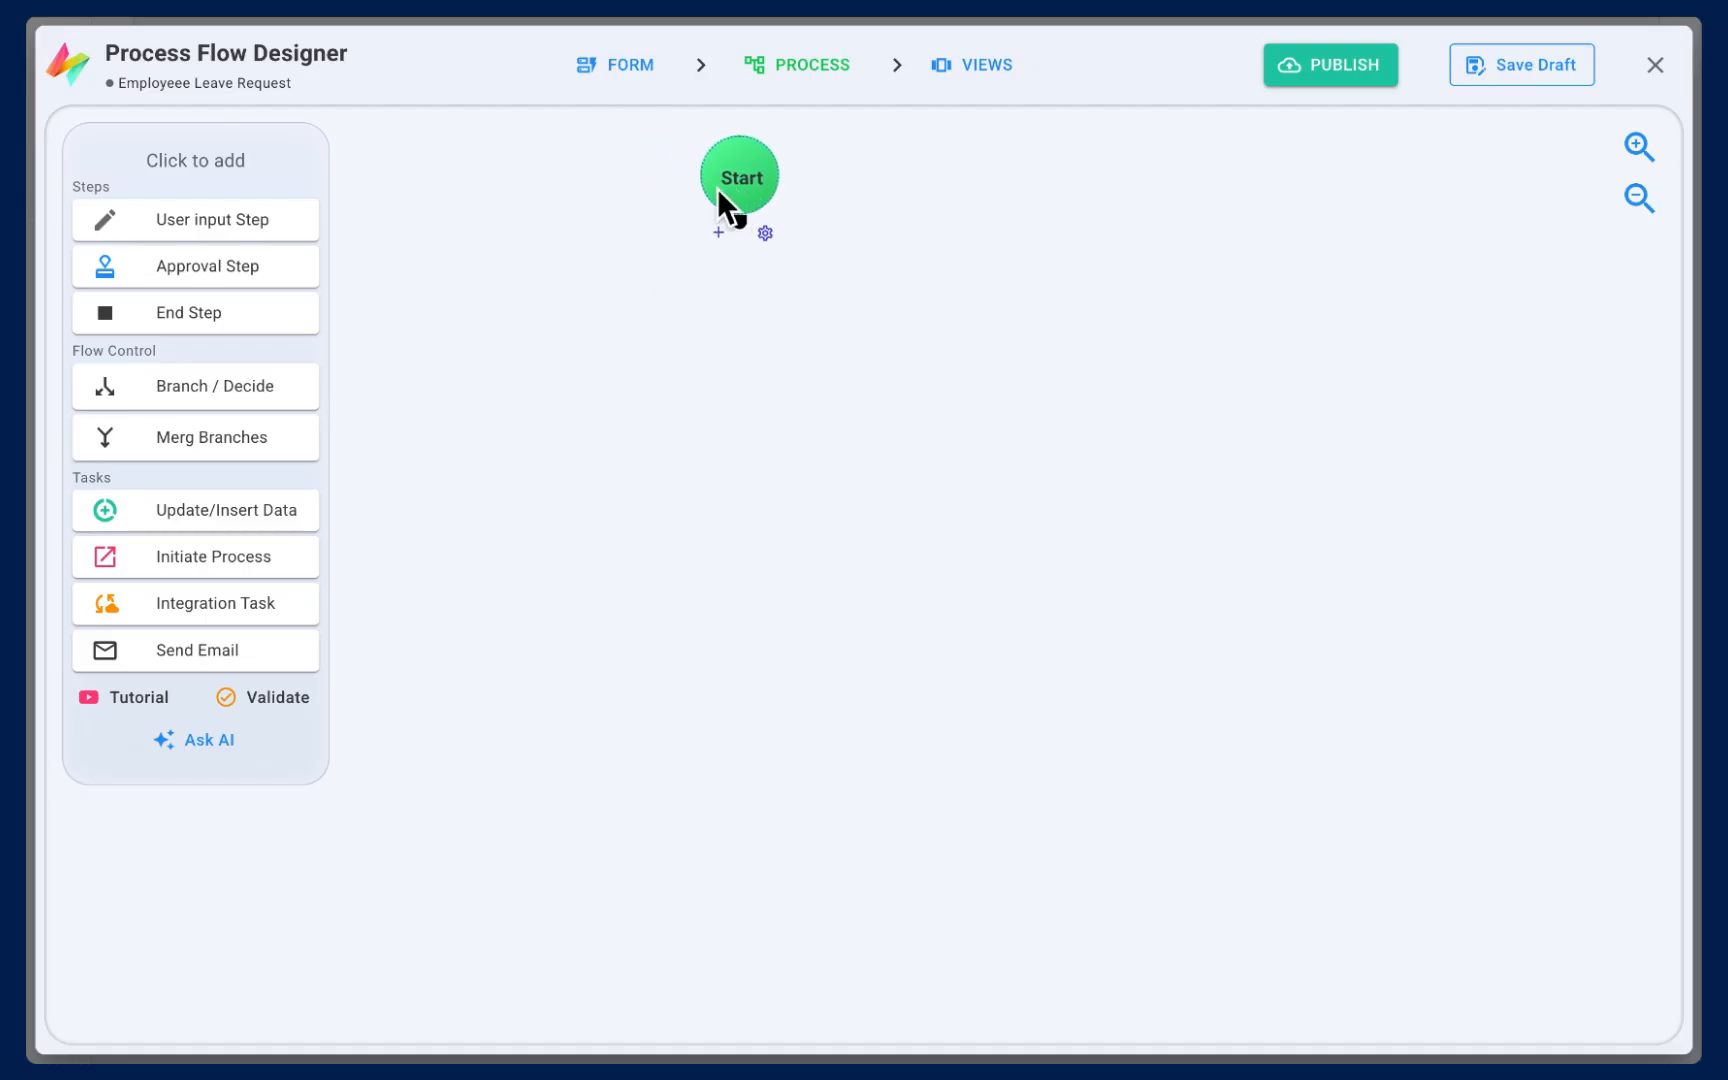
- Add an approval step below the Start node and connect Start to it
{"action": "left_click", "coordinate": [252, 261]}
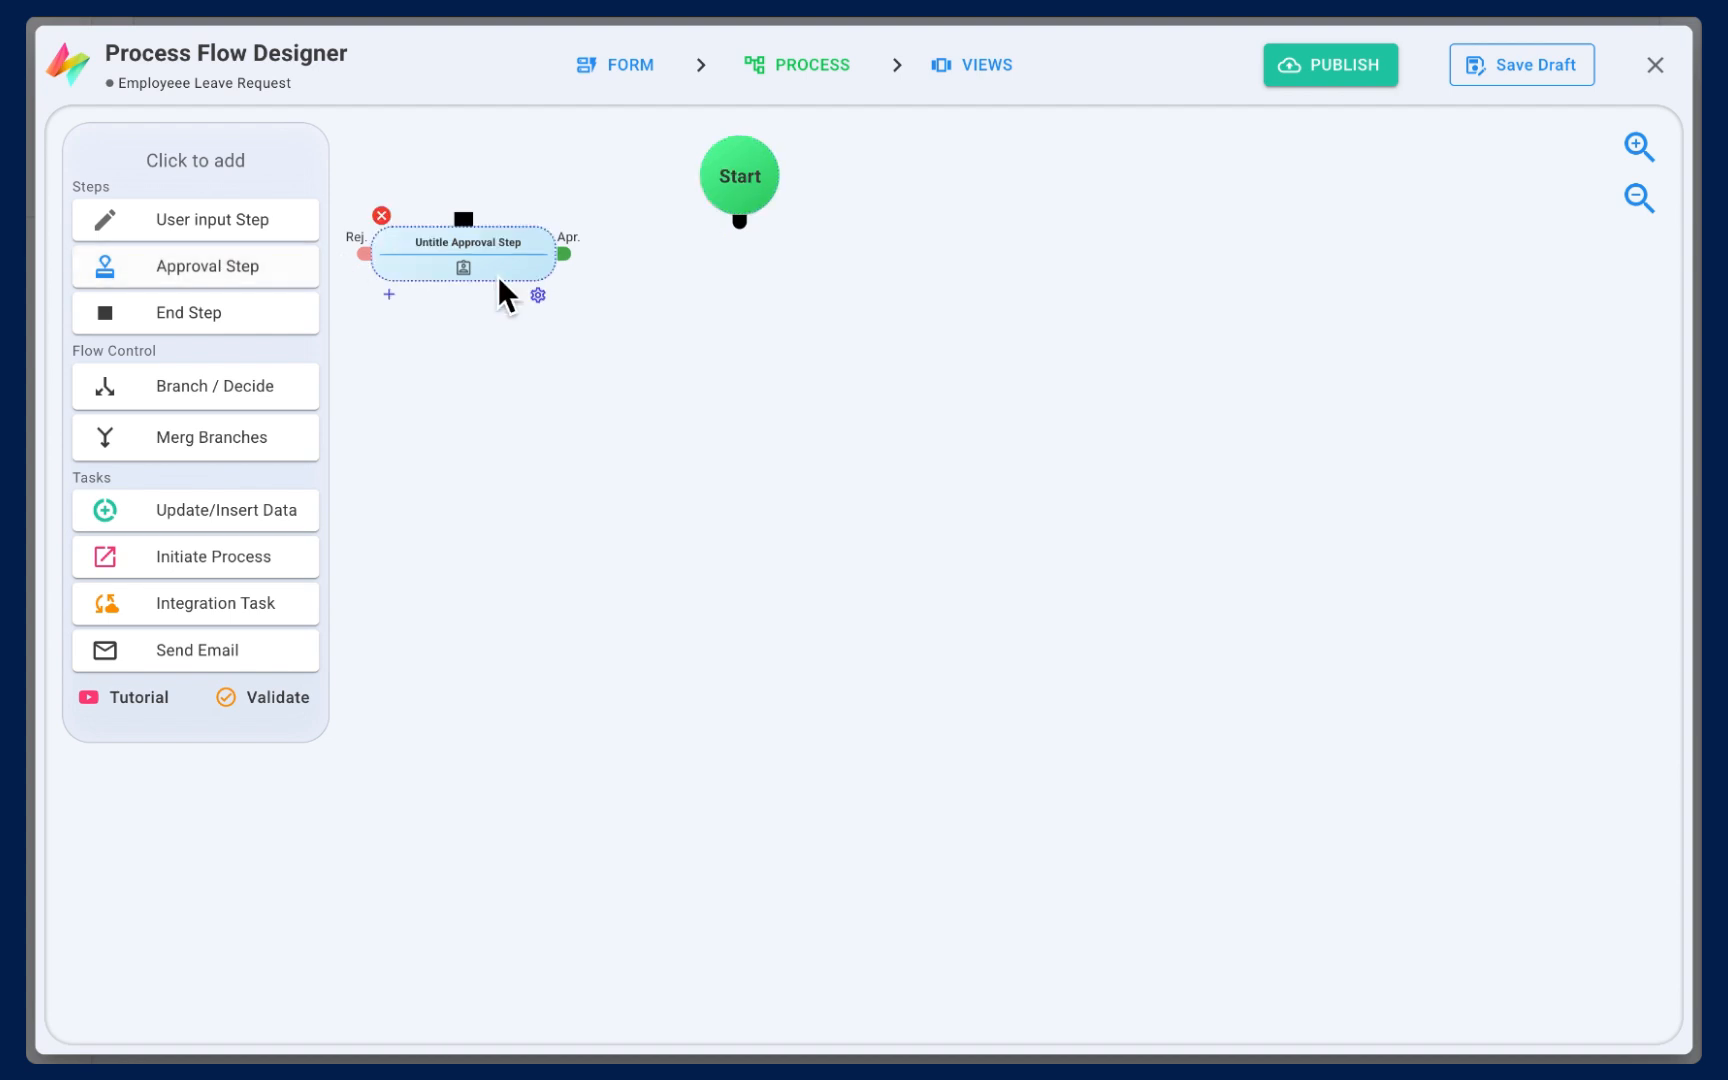
{"action": "left_click_drag", "start_coordinate": [501, 289], "coordinate": [712, 386]}
{"action": "left_click_drag", "start_coordinate": [739, 221], "coordinate": [757, 359]}
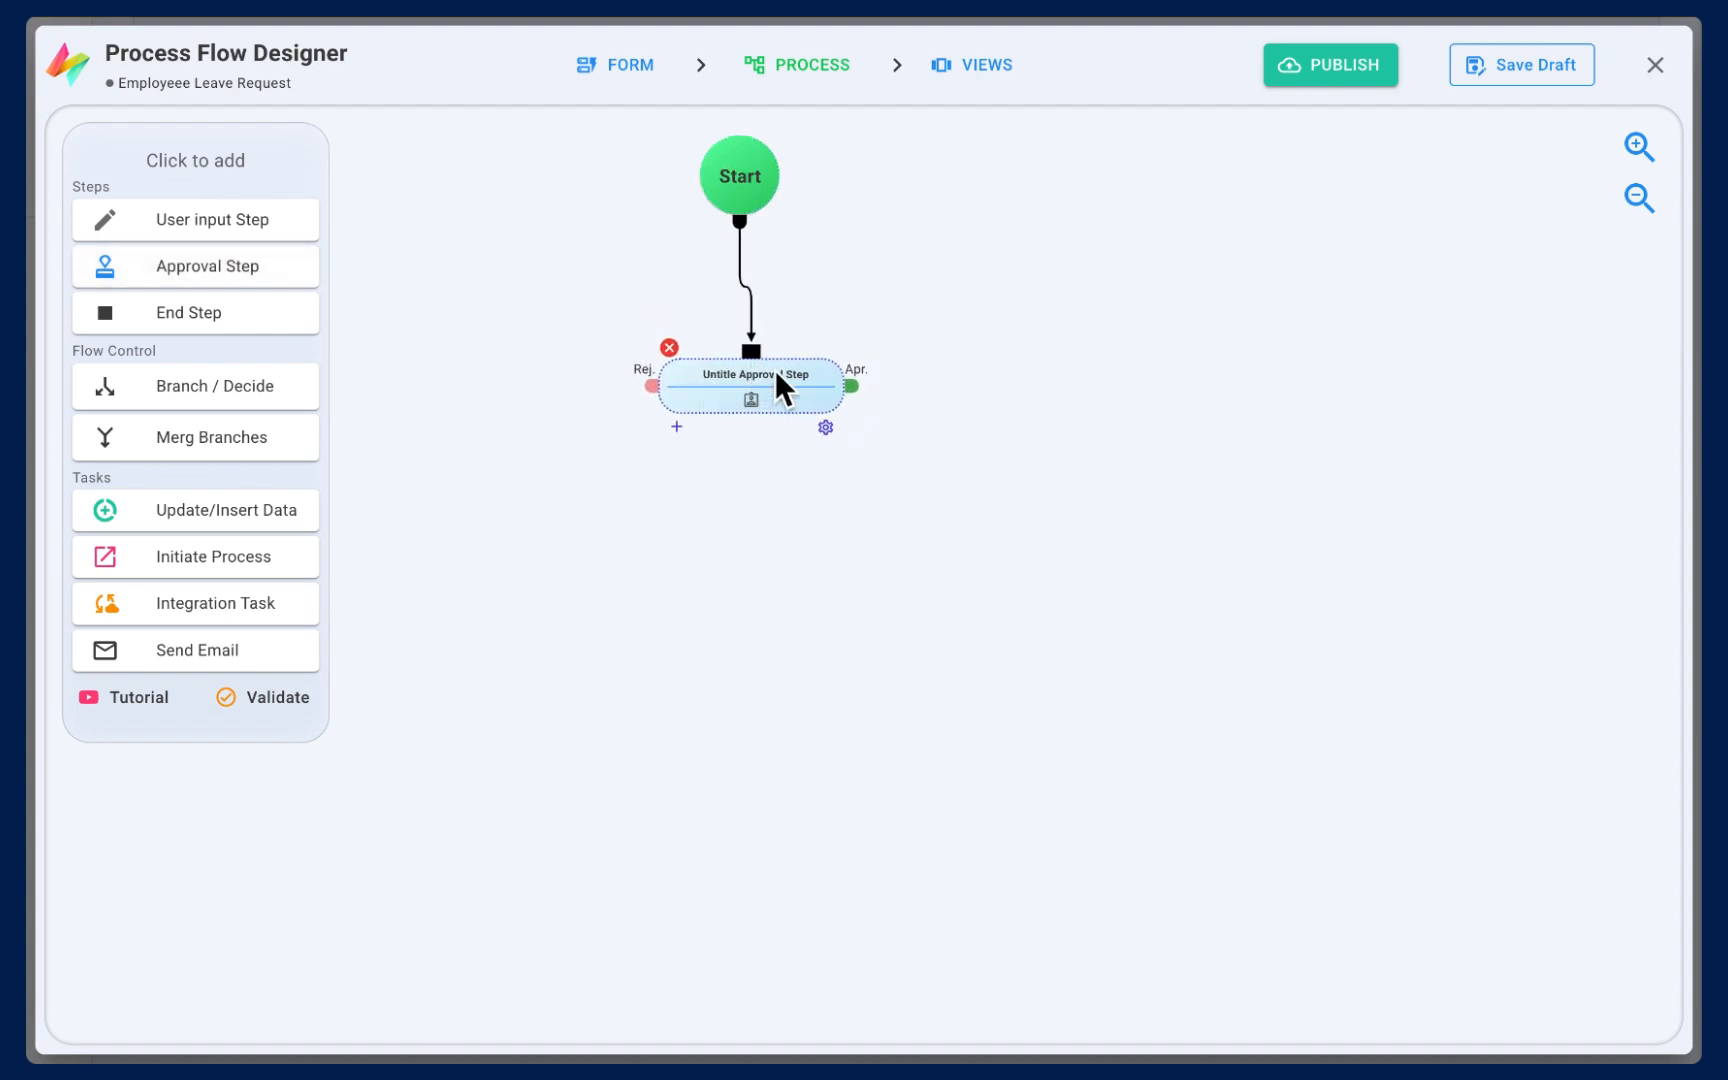
- Name the approval step "Manager Approval" and assign it directly to the Initiator's Manager
{"action": "left_click", "coordinate": [825, 426]}
{"action": "triple_click", "coordinate": [598, 160]}
{"action": "type", "text": "Manager Approval"}
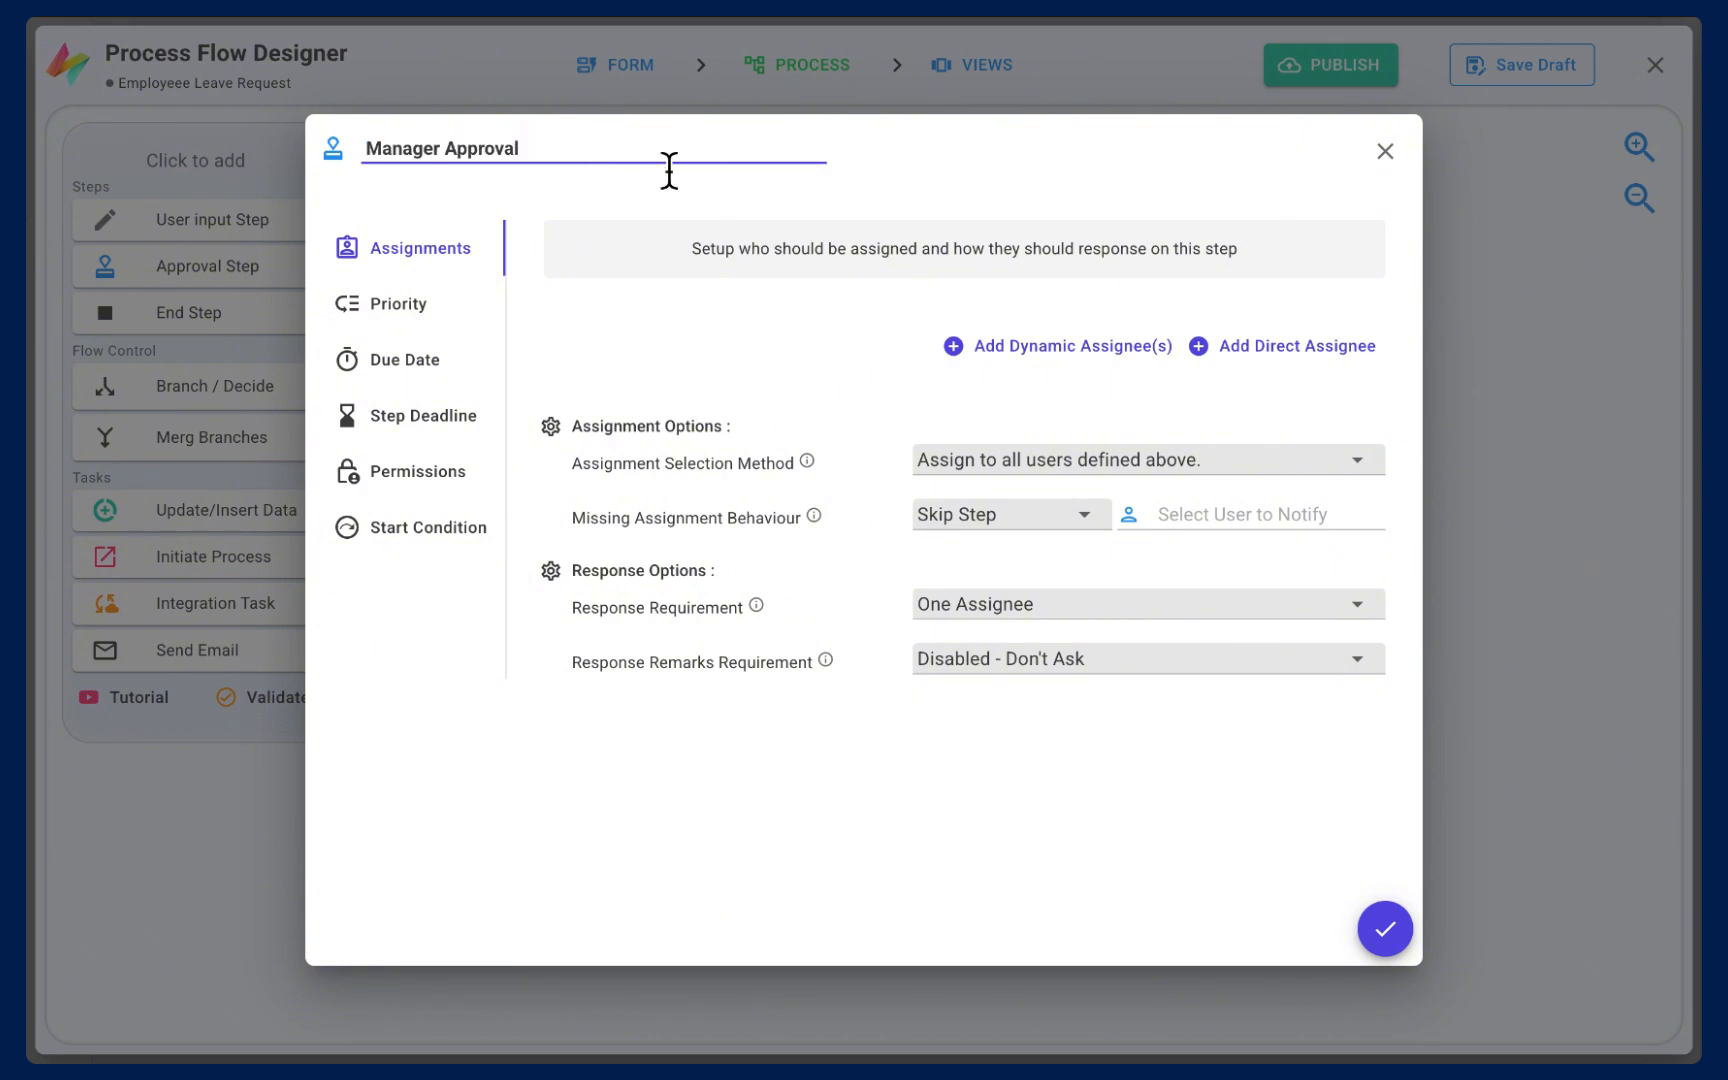
{"action": "left_click", "coordinate": [1223, 345]}
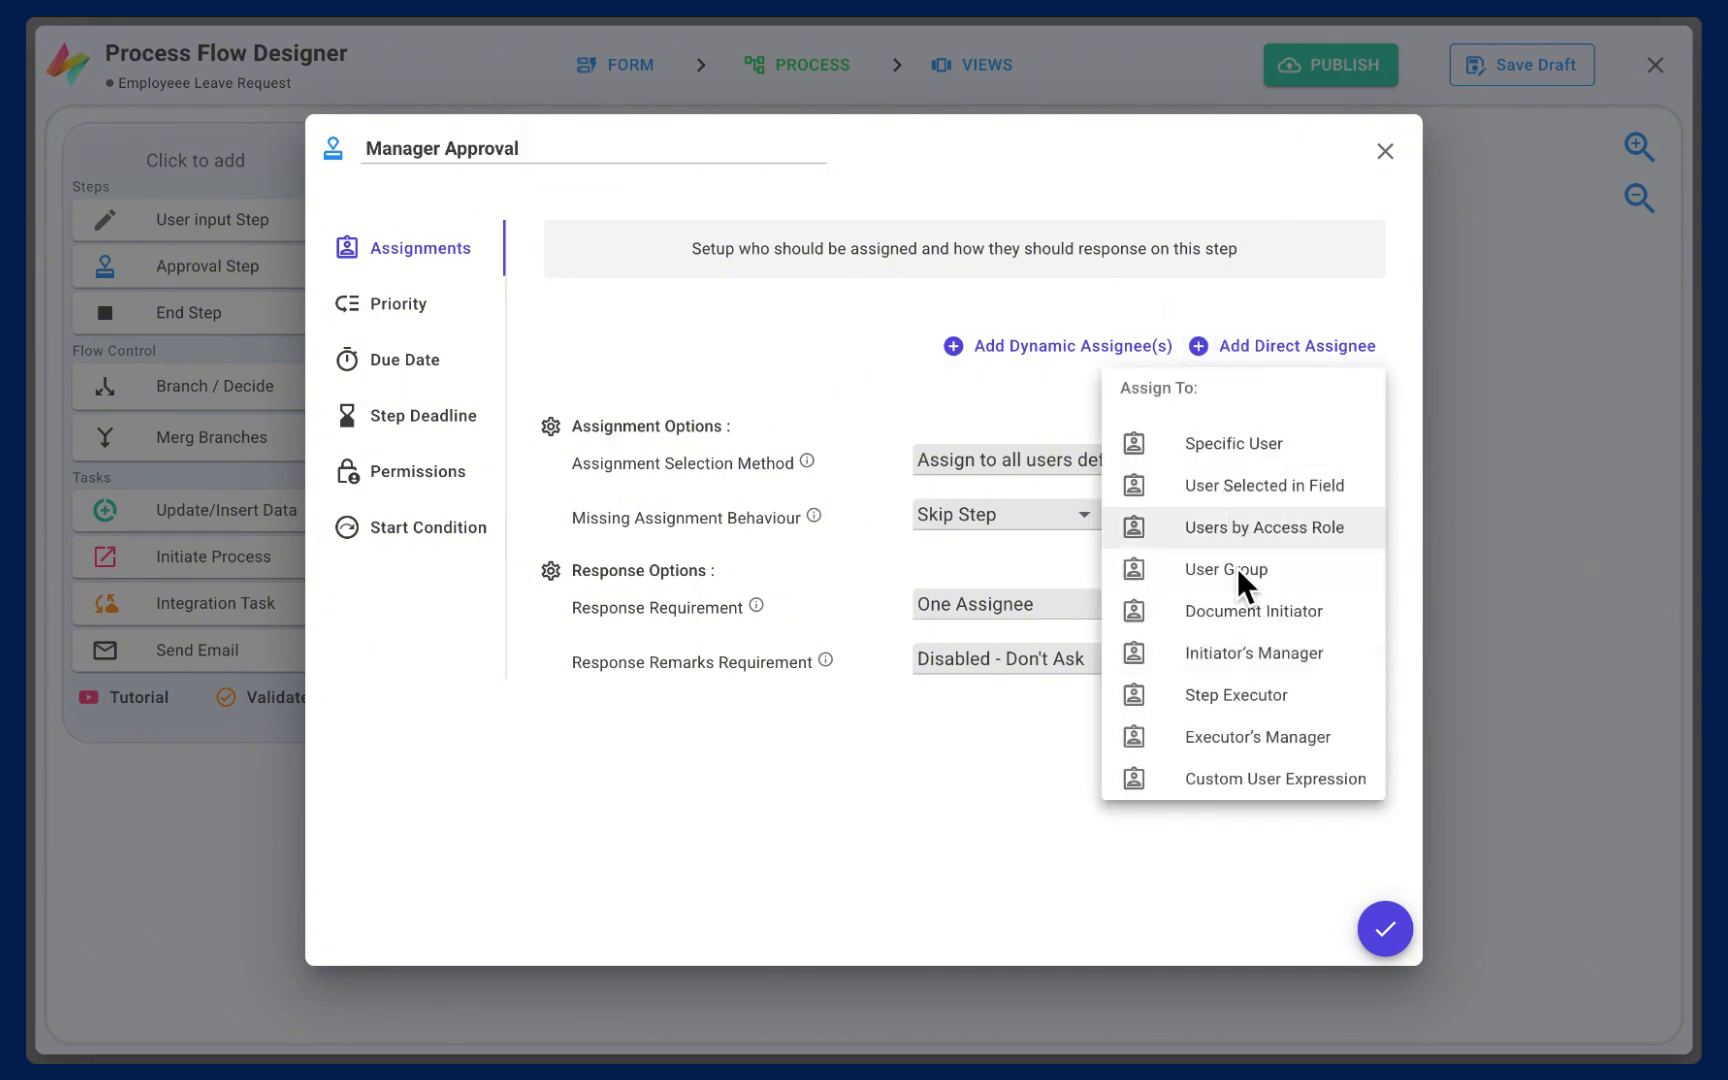
{"action": "left_click", "coordinate": [1278, 651]}
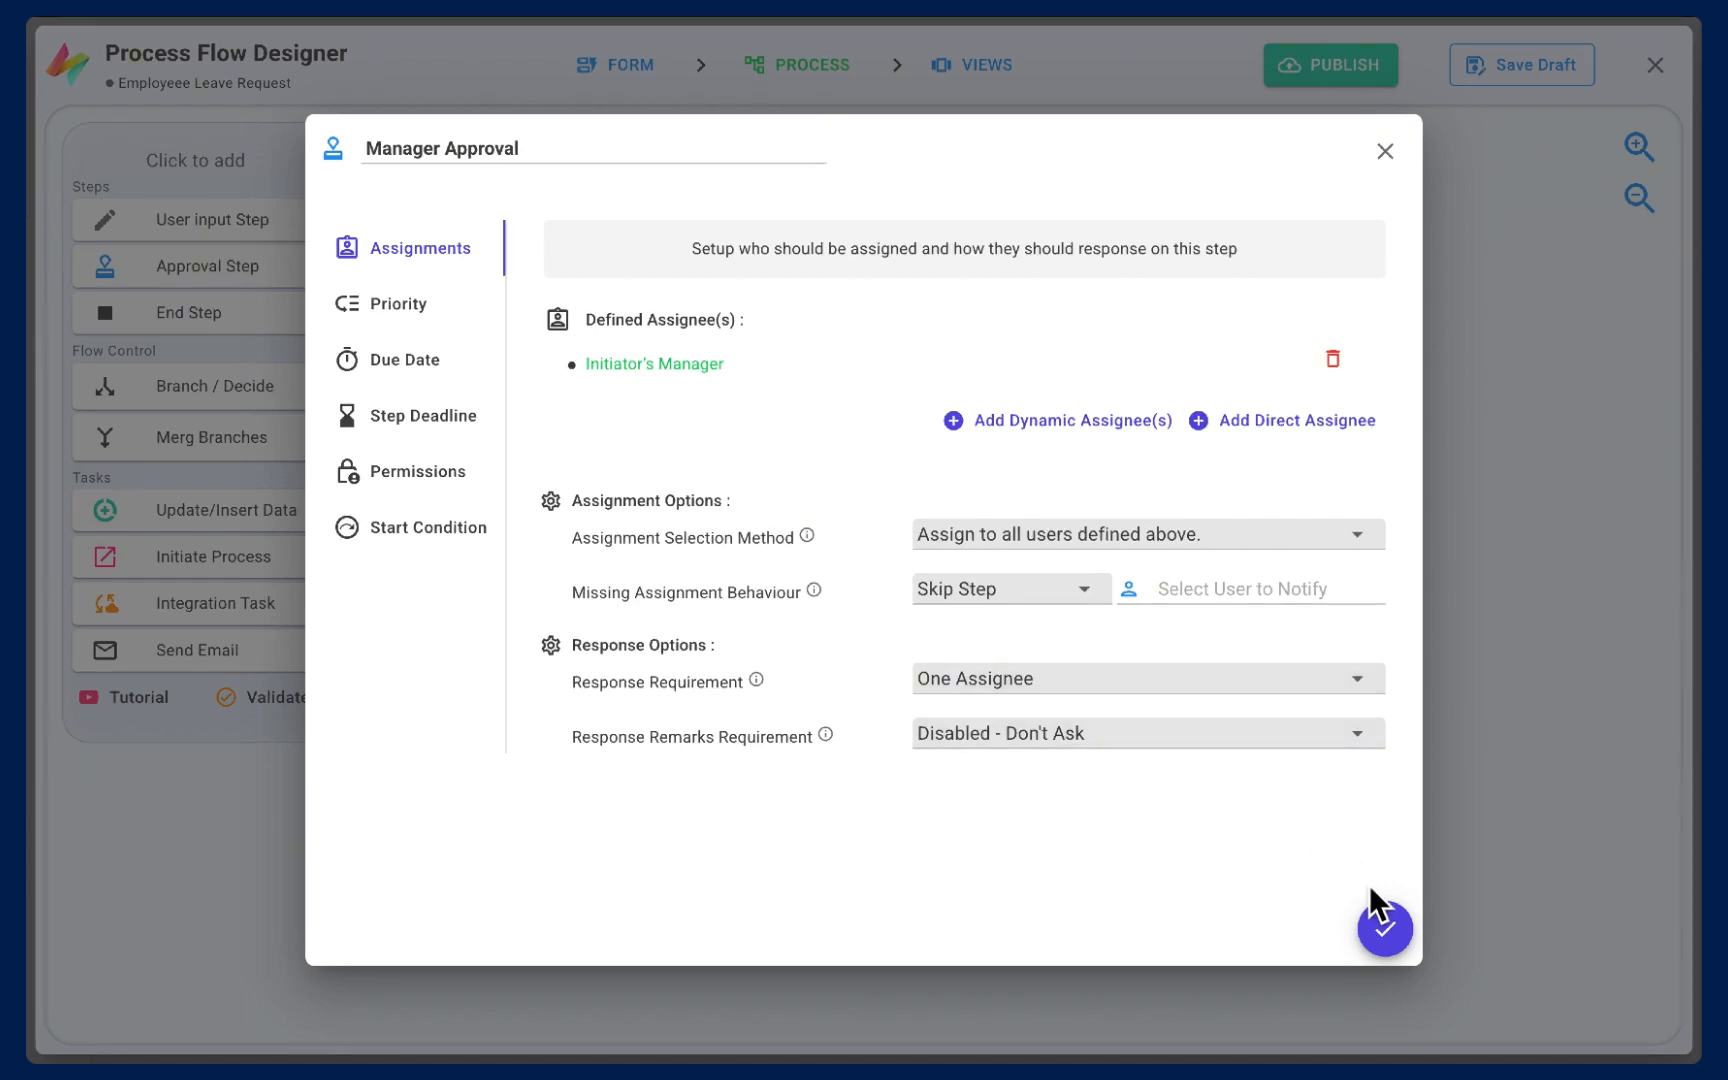
{"action": "left_click", "coordinate": [1385, 928]}
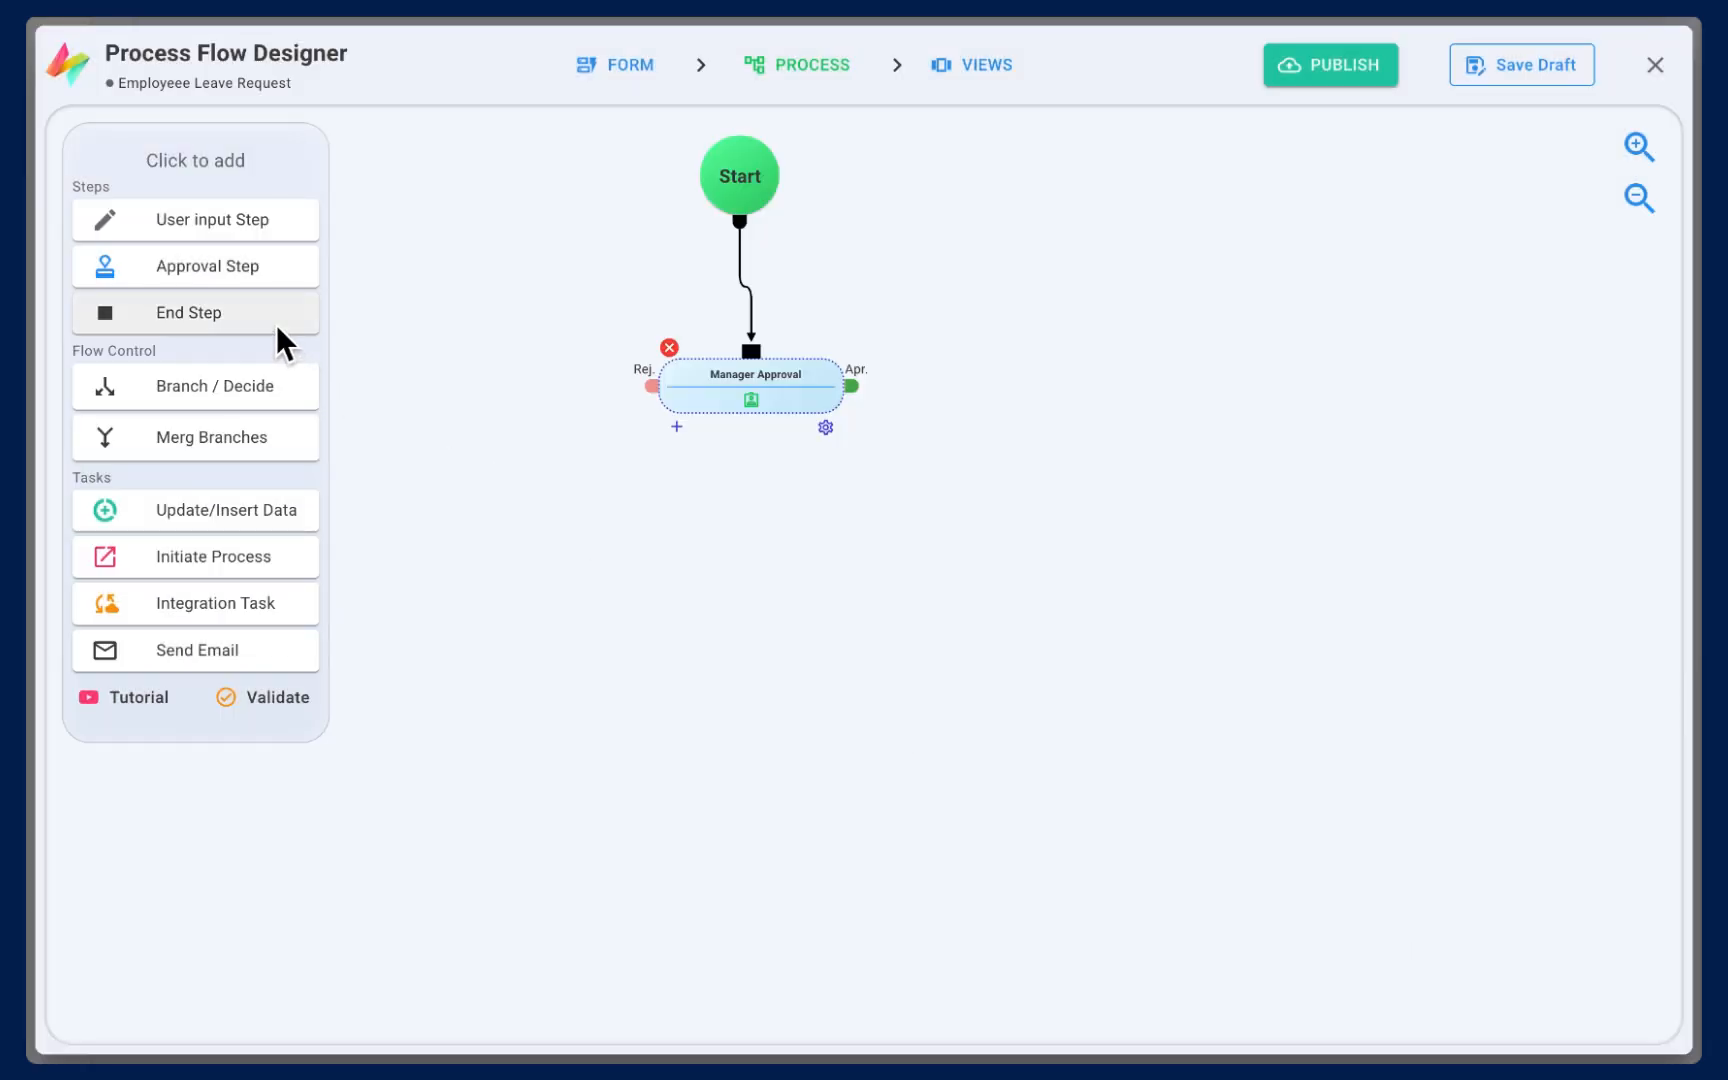
- Add an end step below Manager Approval and connect the rejection output to it
{"action": "left_click", "coordinate": [250, 312]}
{"action": "left_click_drag", "start_coordinate": [460, 320], "coordinate": [530, 565]}
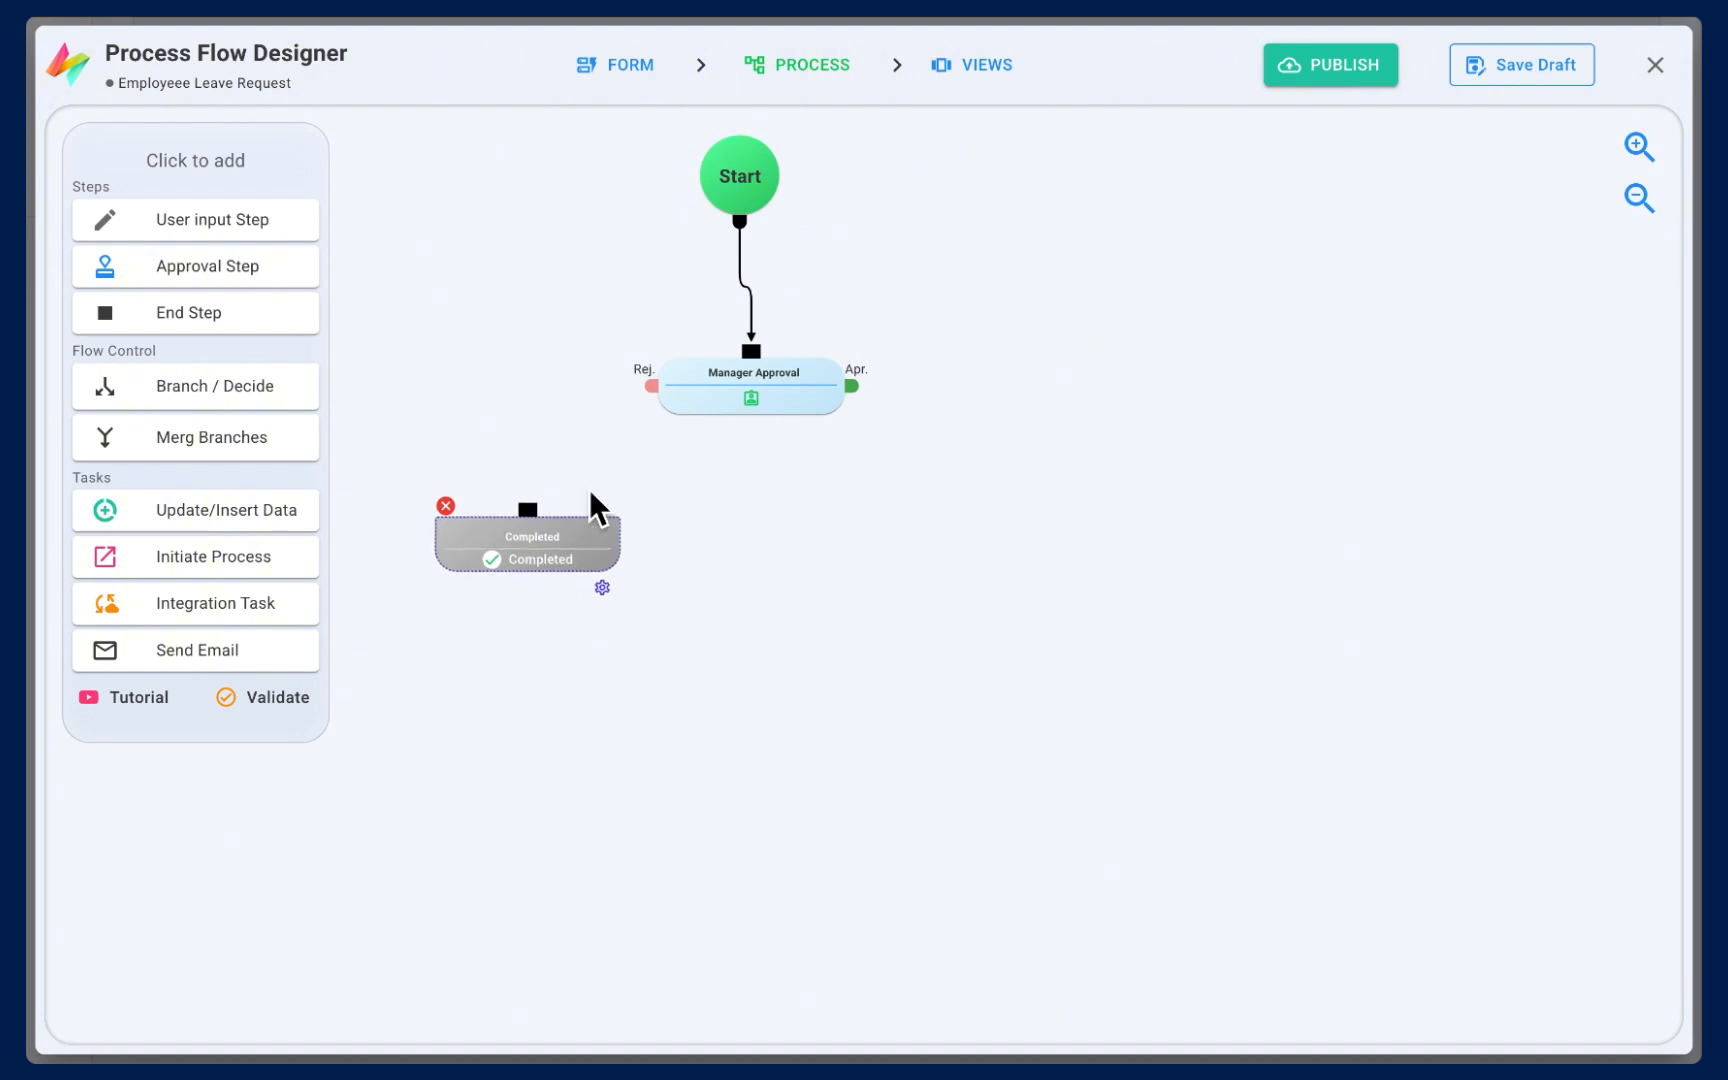
{"action": "left_click_drag", "start_coordinate": [654, 397], "coordinate": [530, 514]}
- Rename the rejection end step "Rejected by Manager" and set its end type to Rejected
{"action": "left_click", "coordinate": [602, 587]}
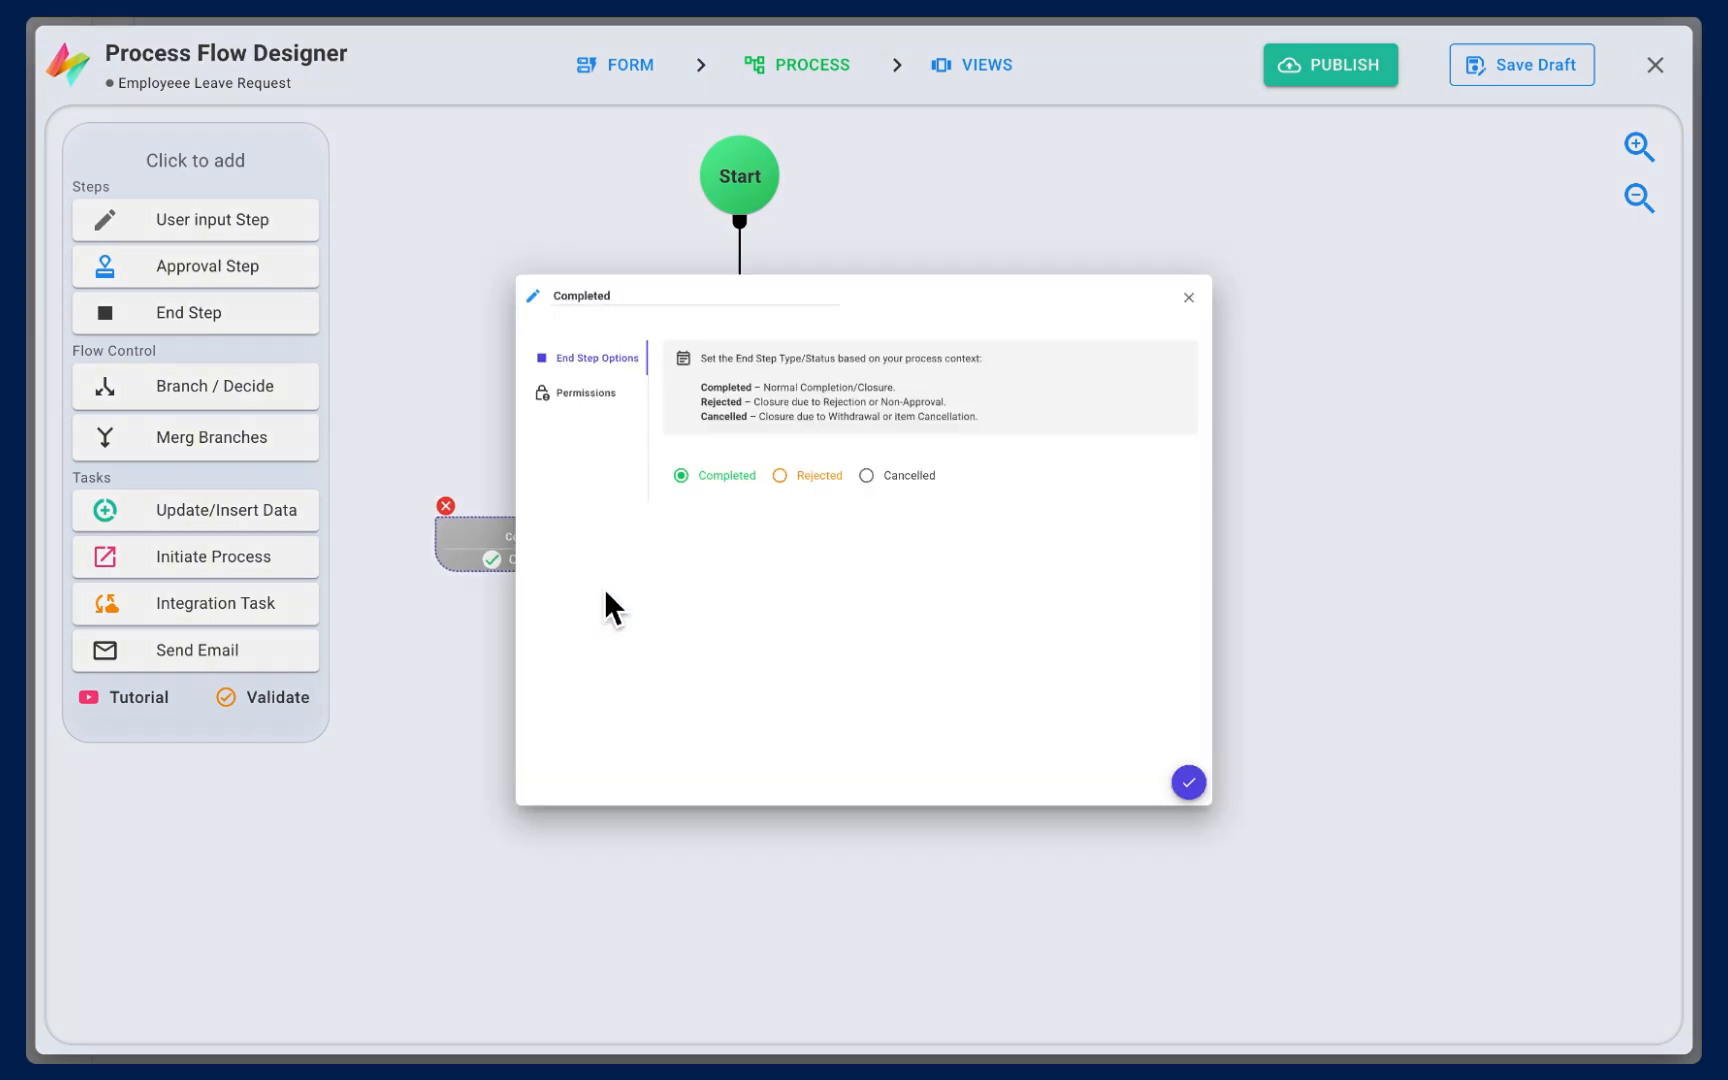
{"action": "left_click", "coordinate": [555, 158]}
{"action": "key", "text": "ctrl+a"}
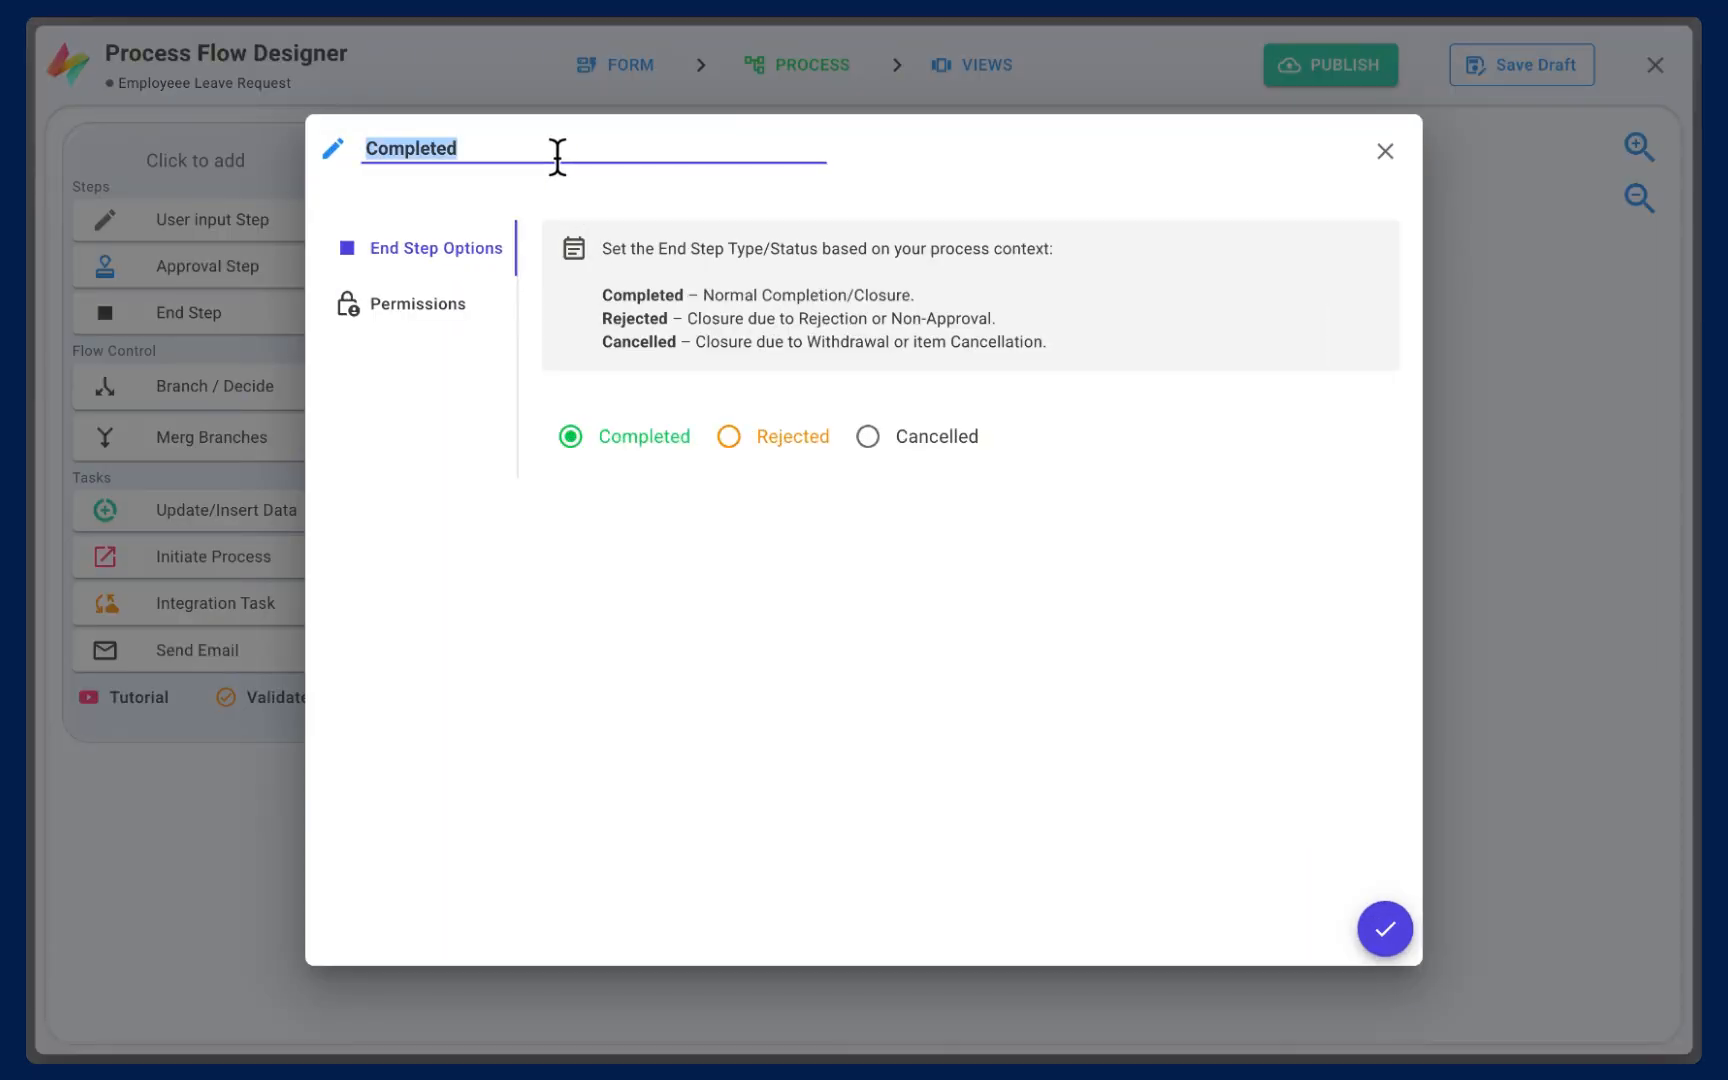
{"action": "type", "text": "Rejected by Manager"}
{"action": "left_click", "coordinate": [734, 437]}
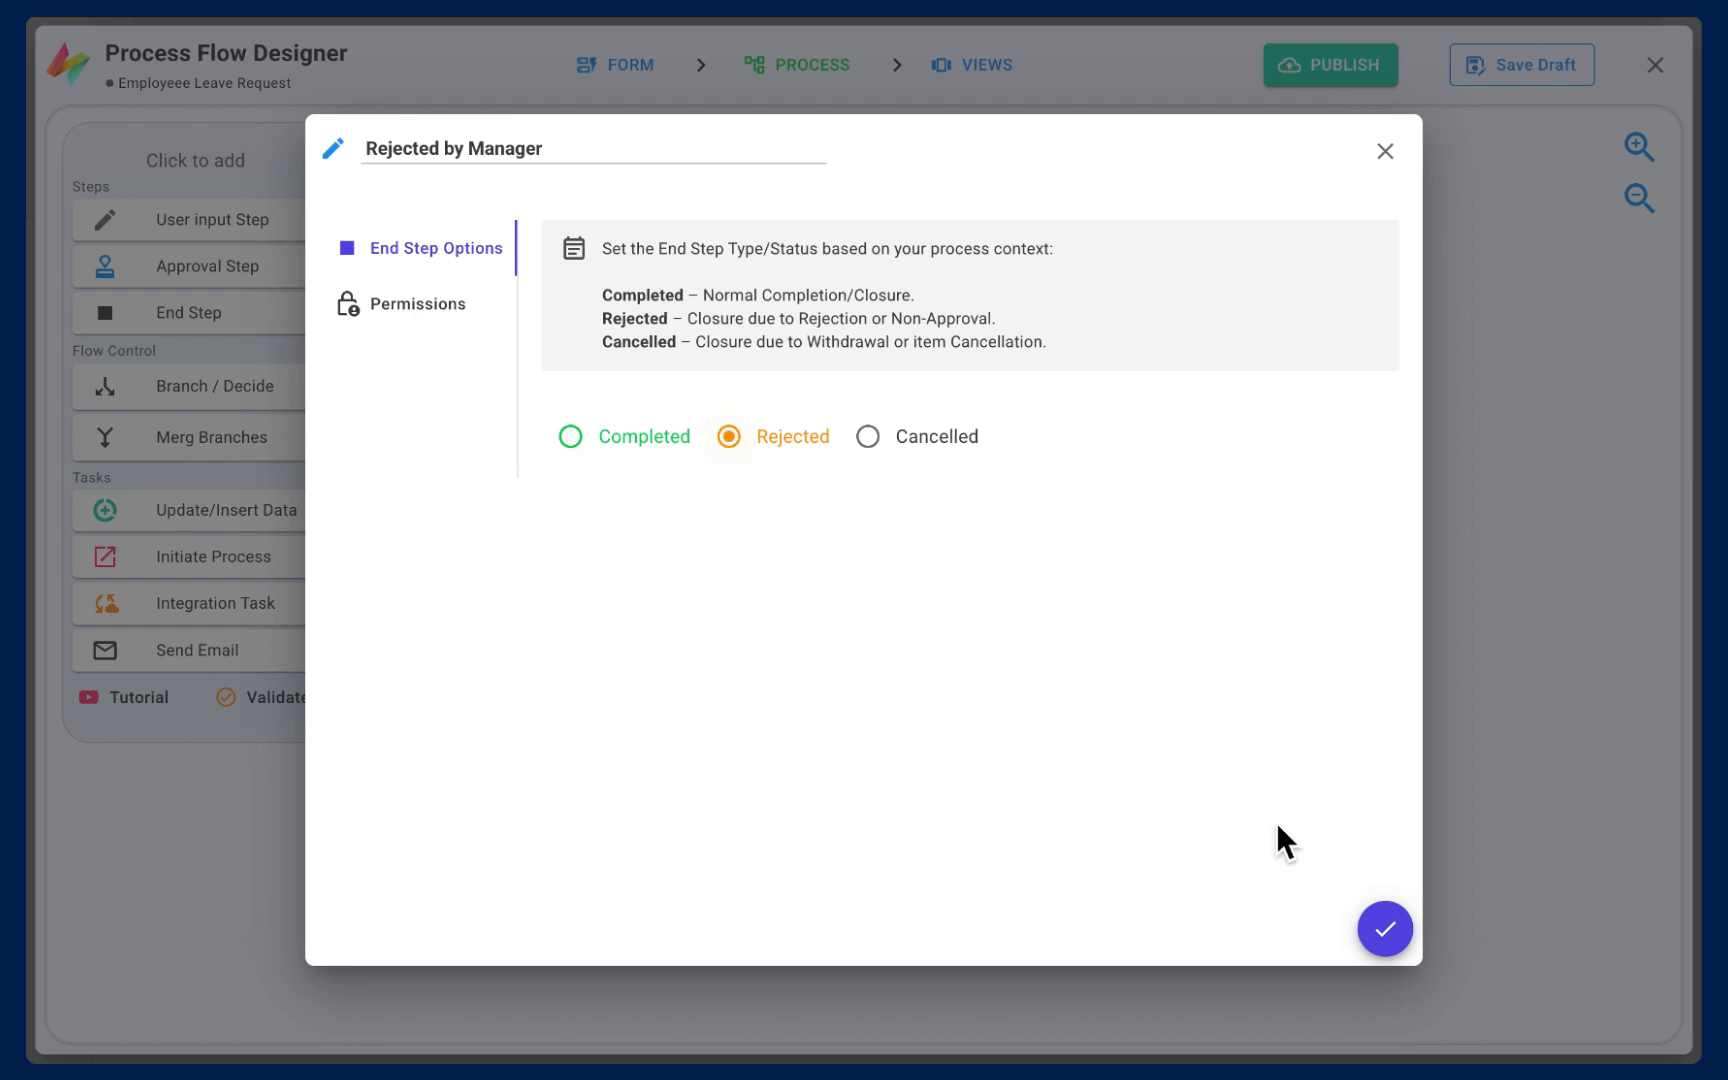
{"action": "left_click", "coordinate": [1385, 923]}
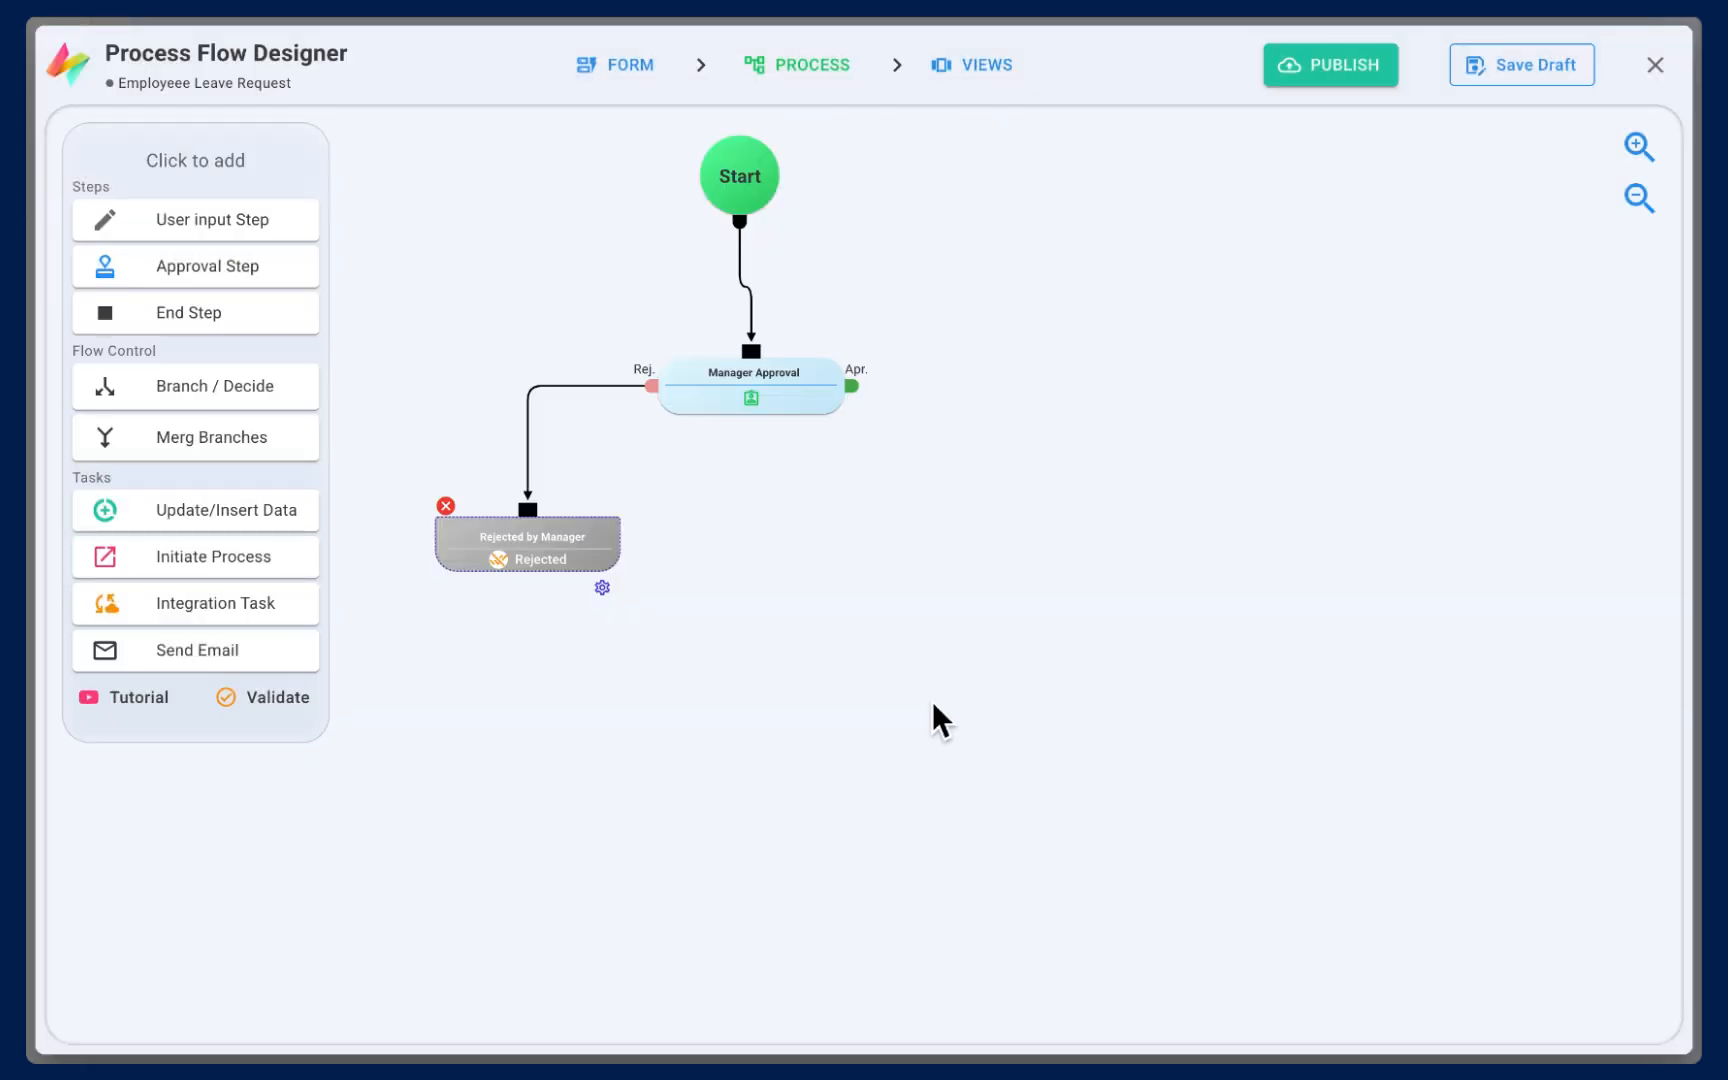
- Add another end step for Manager Approval's approved output, connect it, and keep its end type as Completed
{"action": "left_click", "coordinate": [268, 335]}
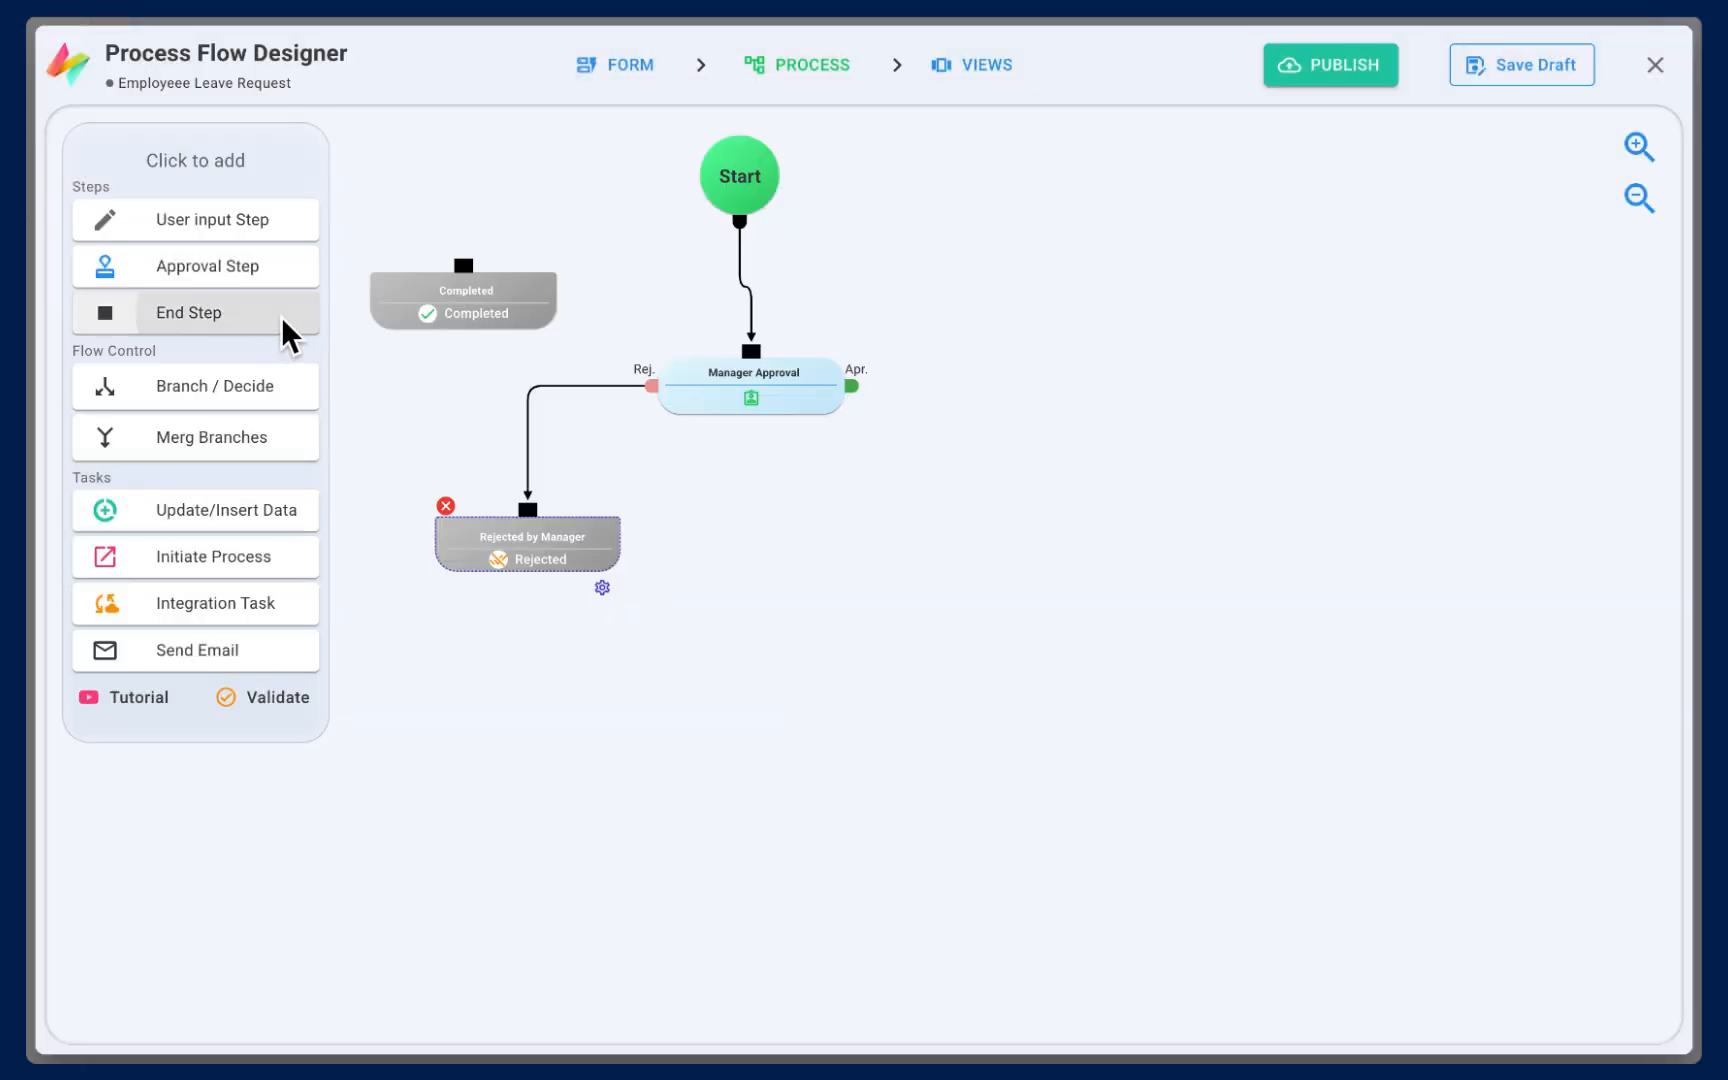
{"action": "left_click_drag", "start_coordinate": [463, 316], "coordinate": [917, 597]}
{"action": "left_click_drag", "start_coordinate": [852, 387], "coordinate": [924, 550]}
{"action": "left_click", "coordinate": [995, 623]}
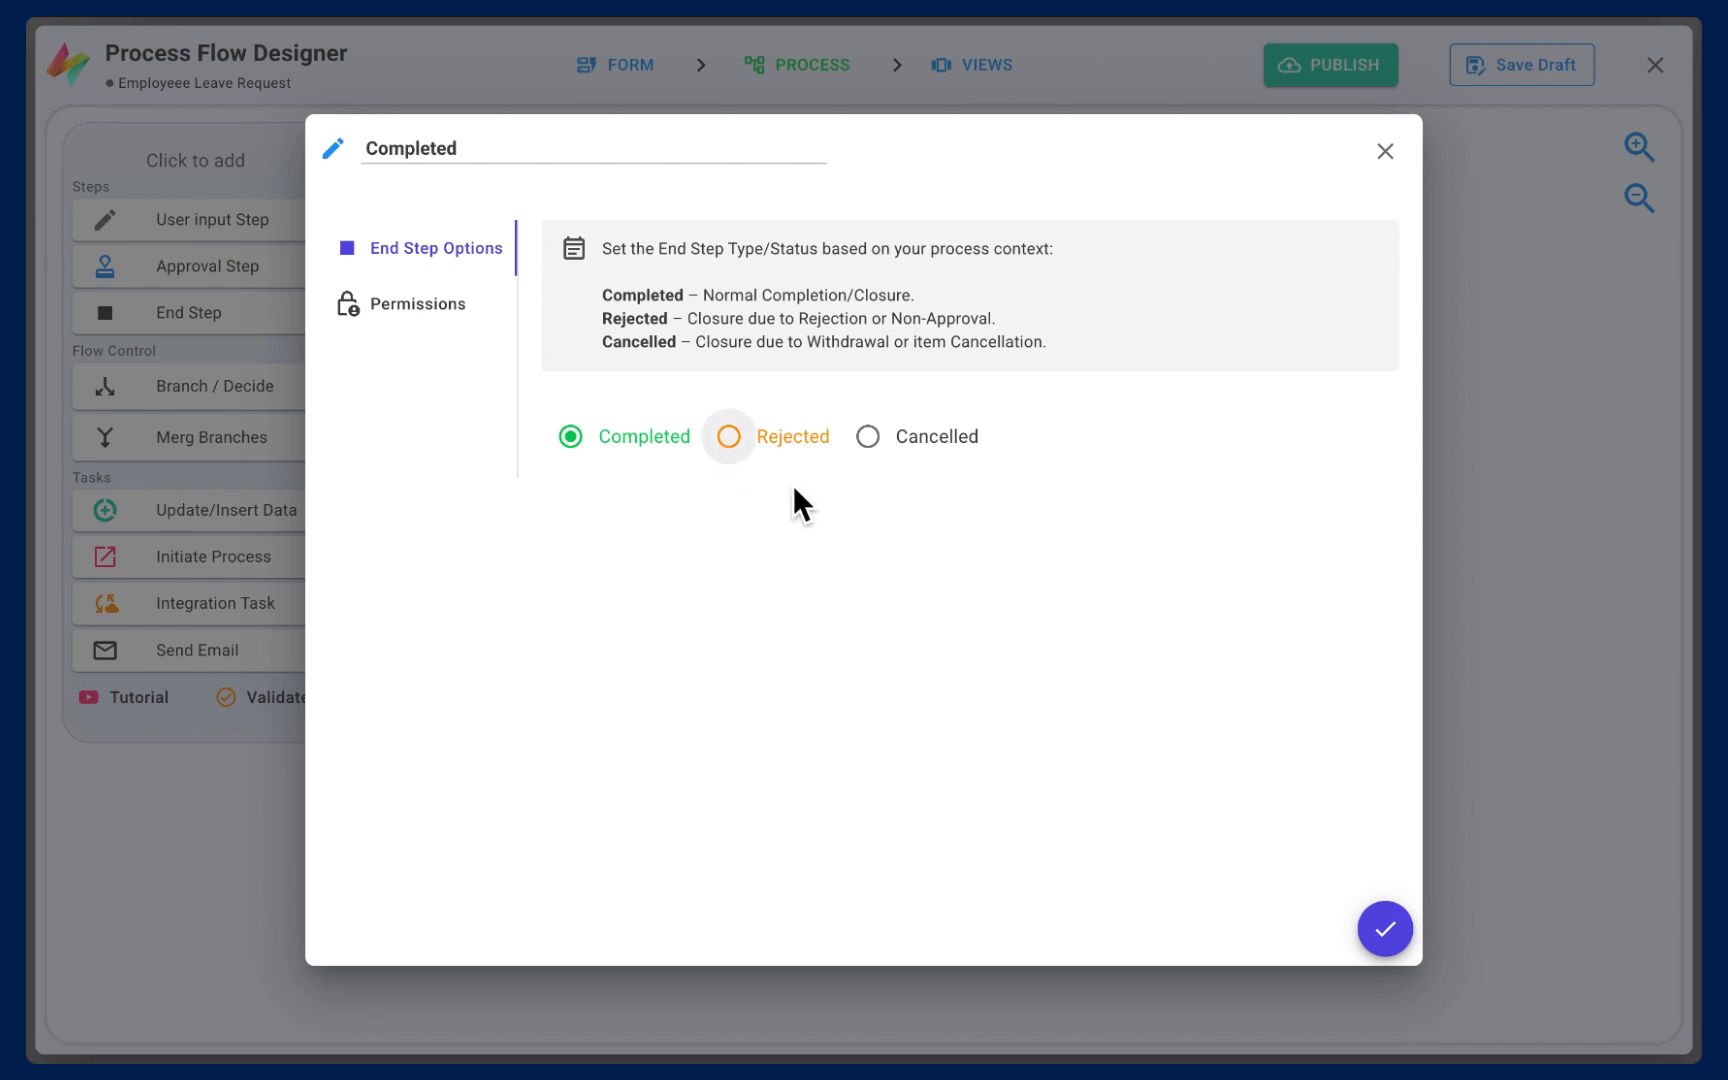
{"action": "left_click", "coordinate": [1386, 930]}
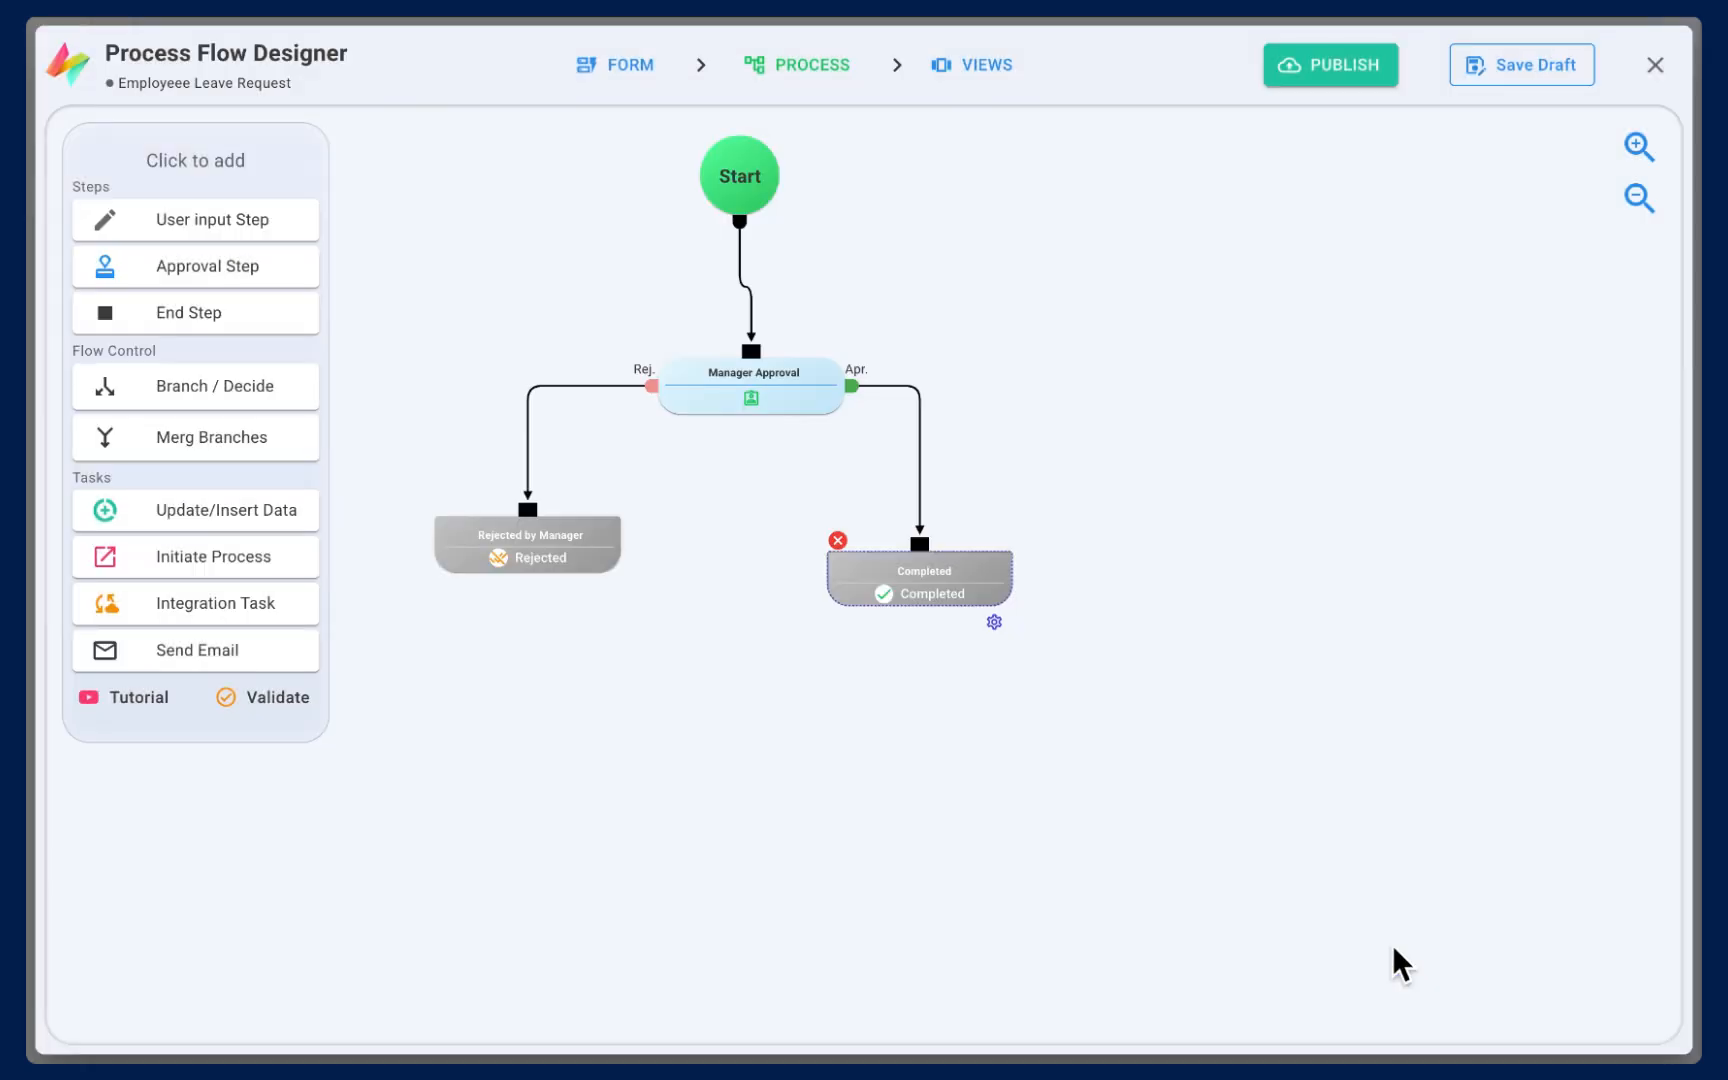
{"action": "left_click", "coordinate": [1237, 670]}
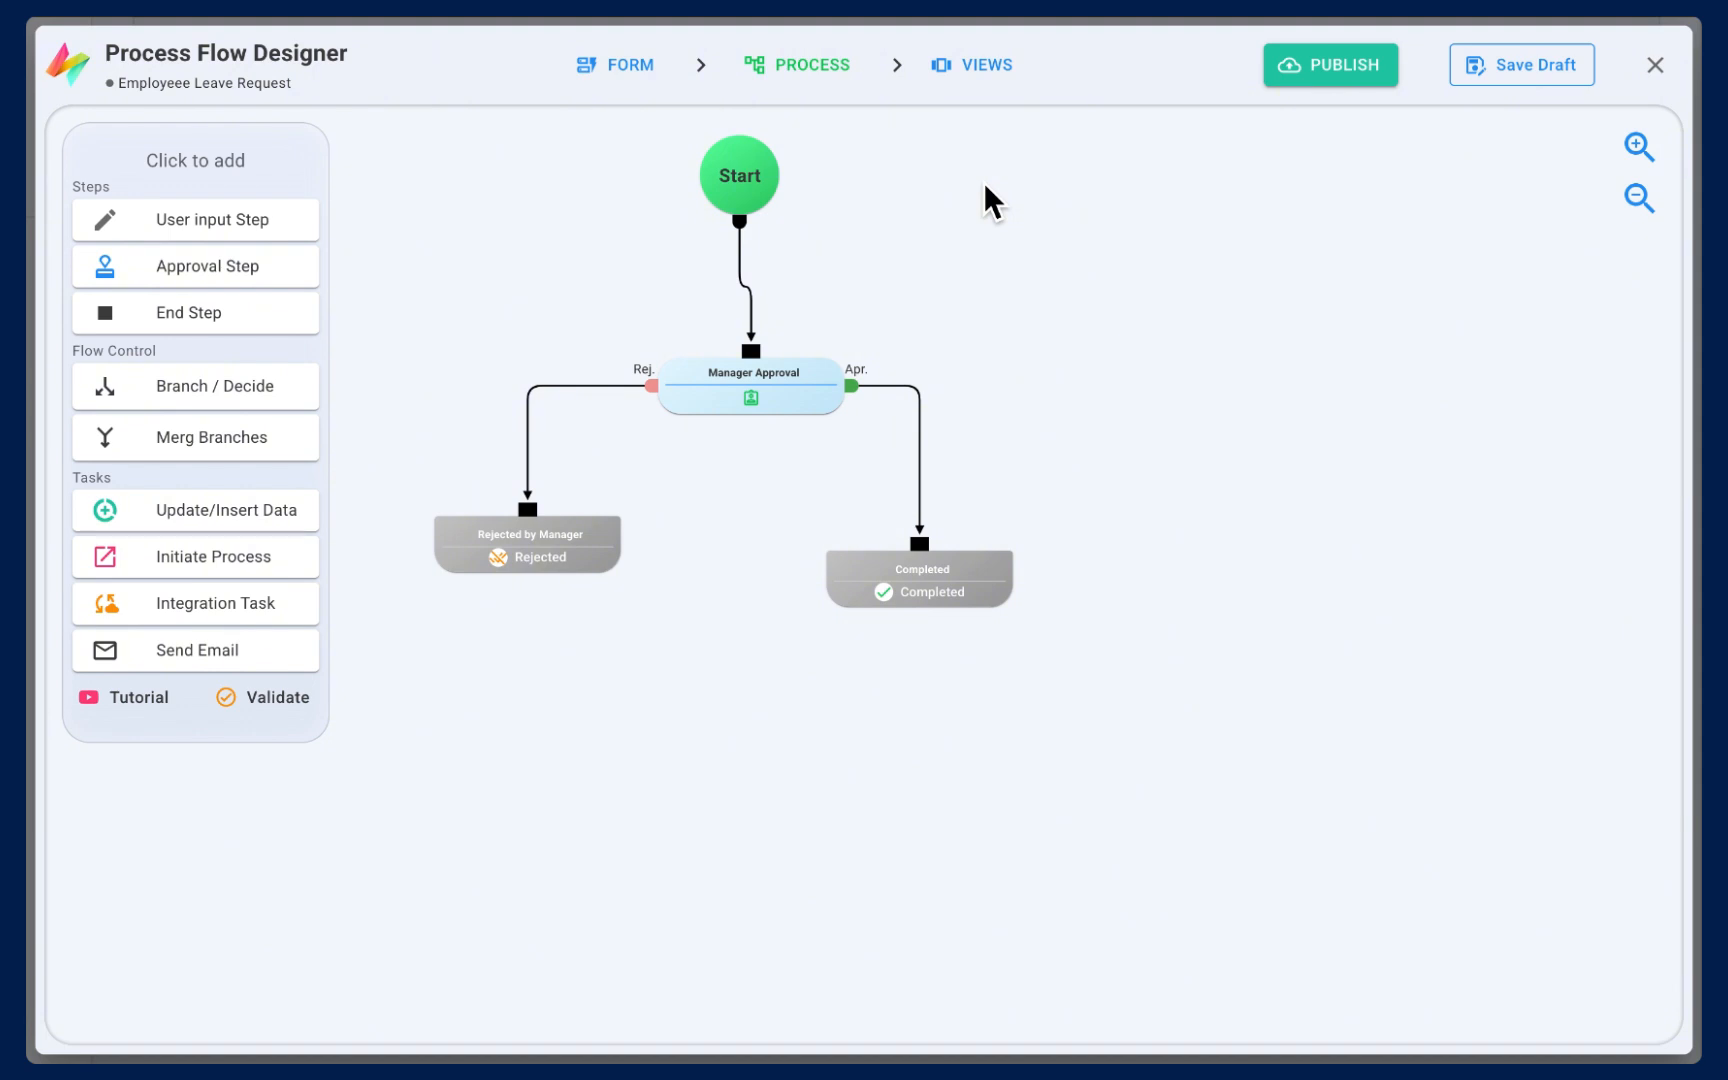
- Hide the Comments Section in the Start view and make Leave Details read-only in the Manager Approval view
{"action": "left_click", "coordinate": [964, 76]}
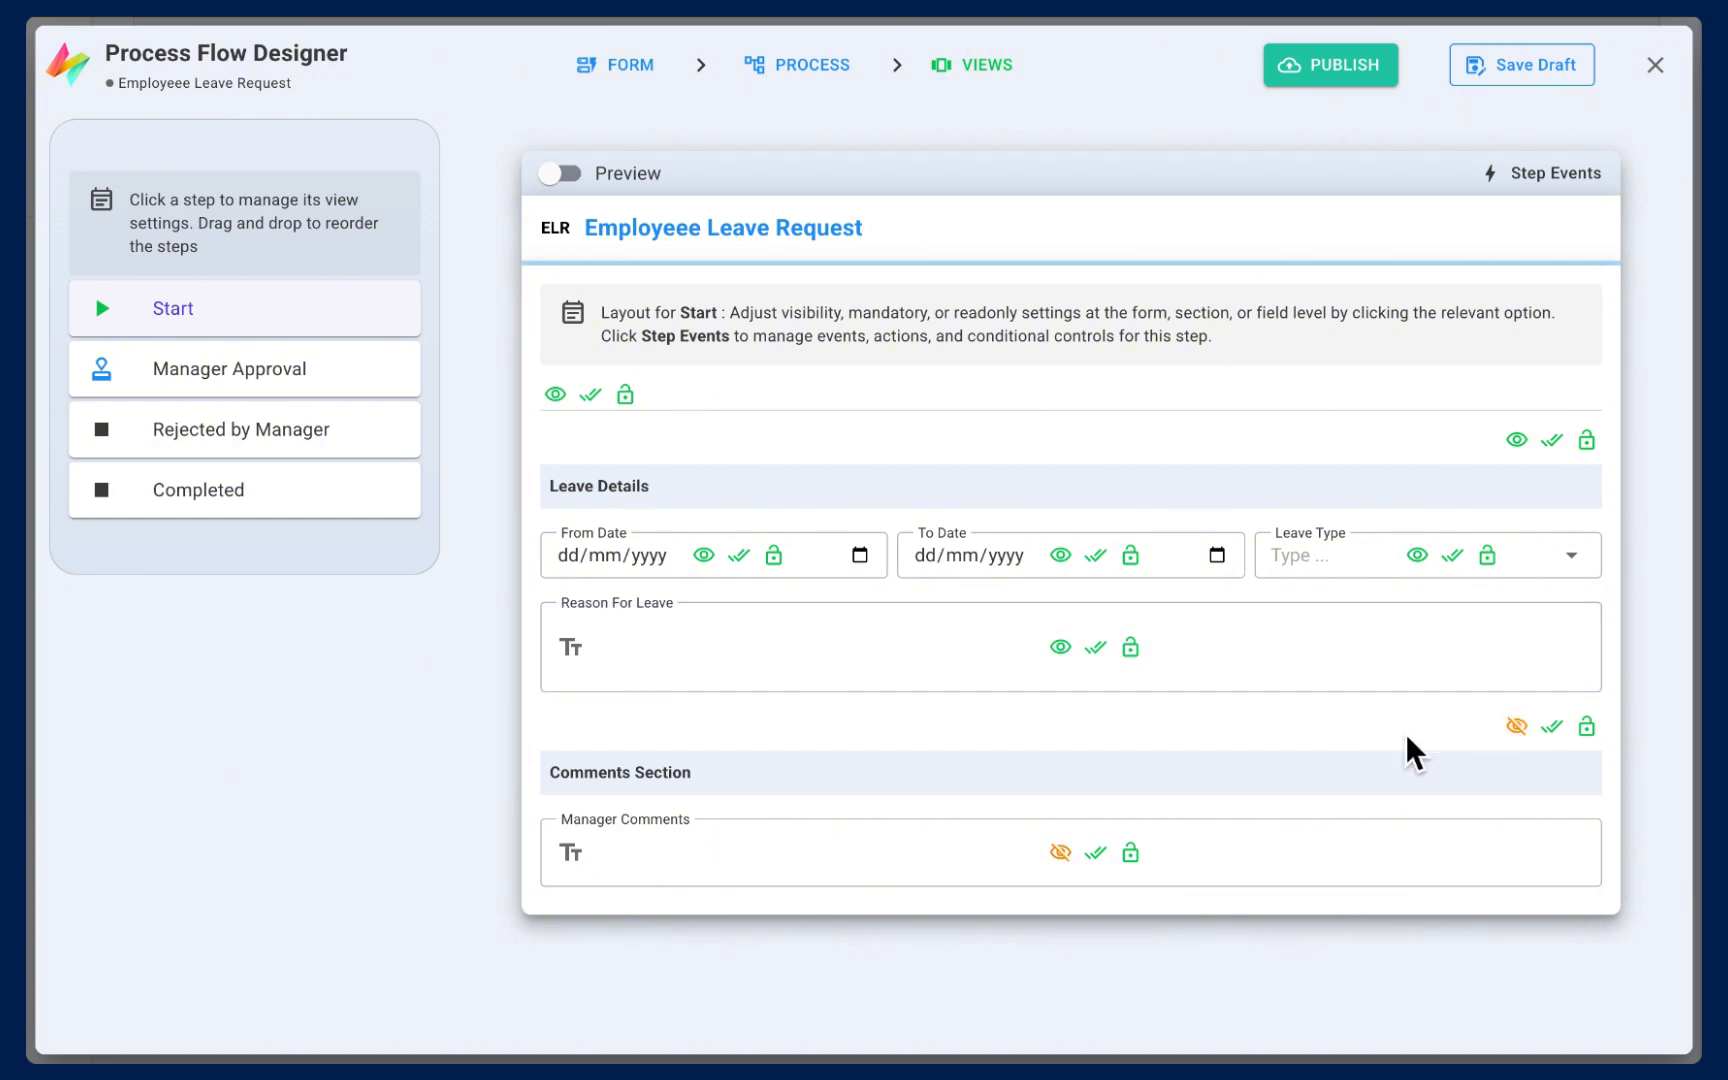
{"action": "left_click", "coordinate": [412, 388]}
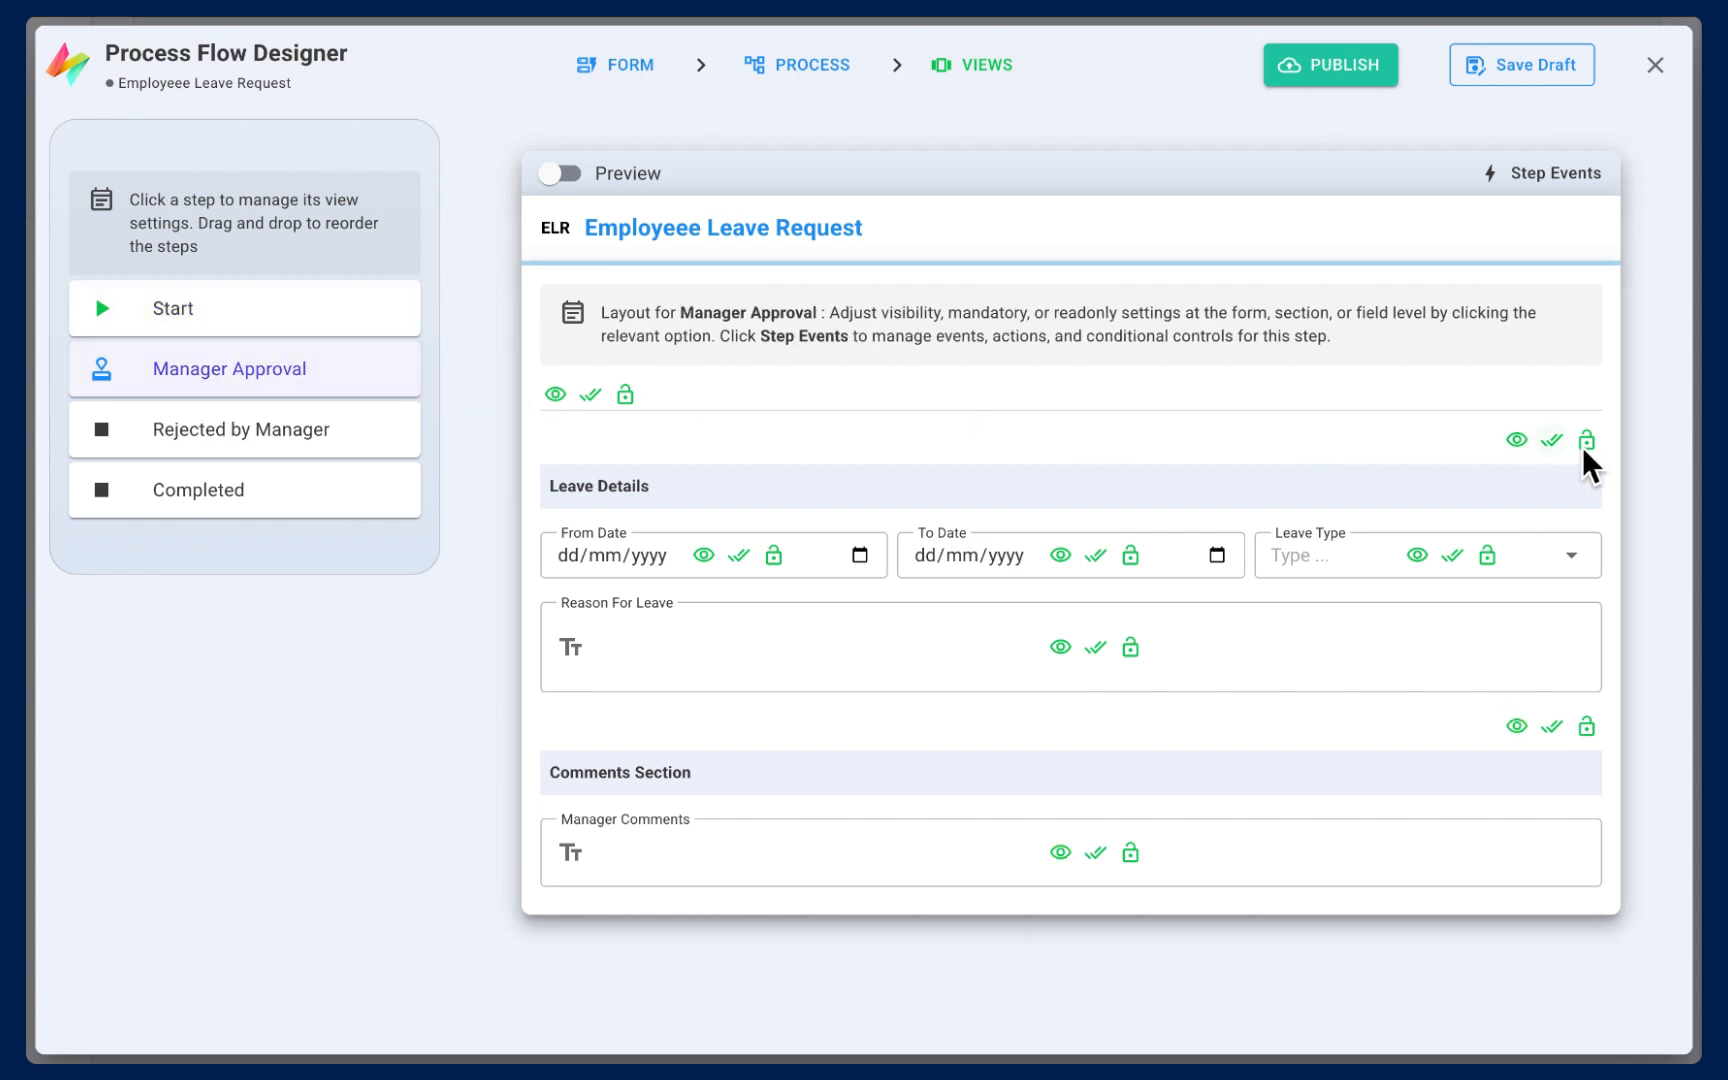
{"action": "left_click", "coordinate": [312, 333]}
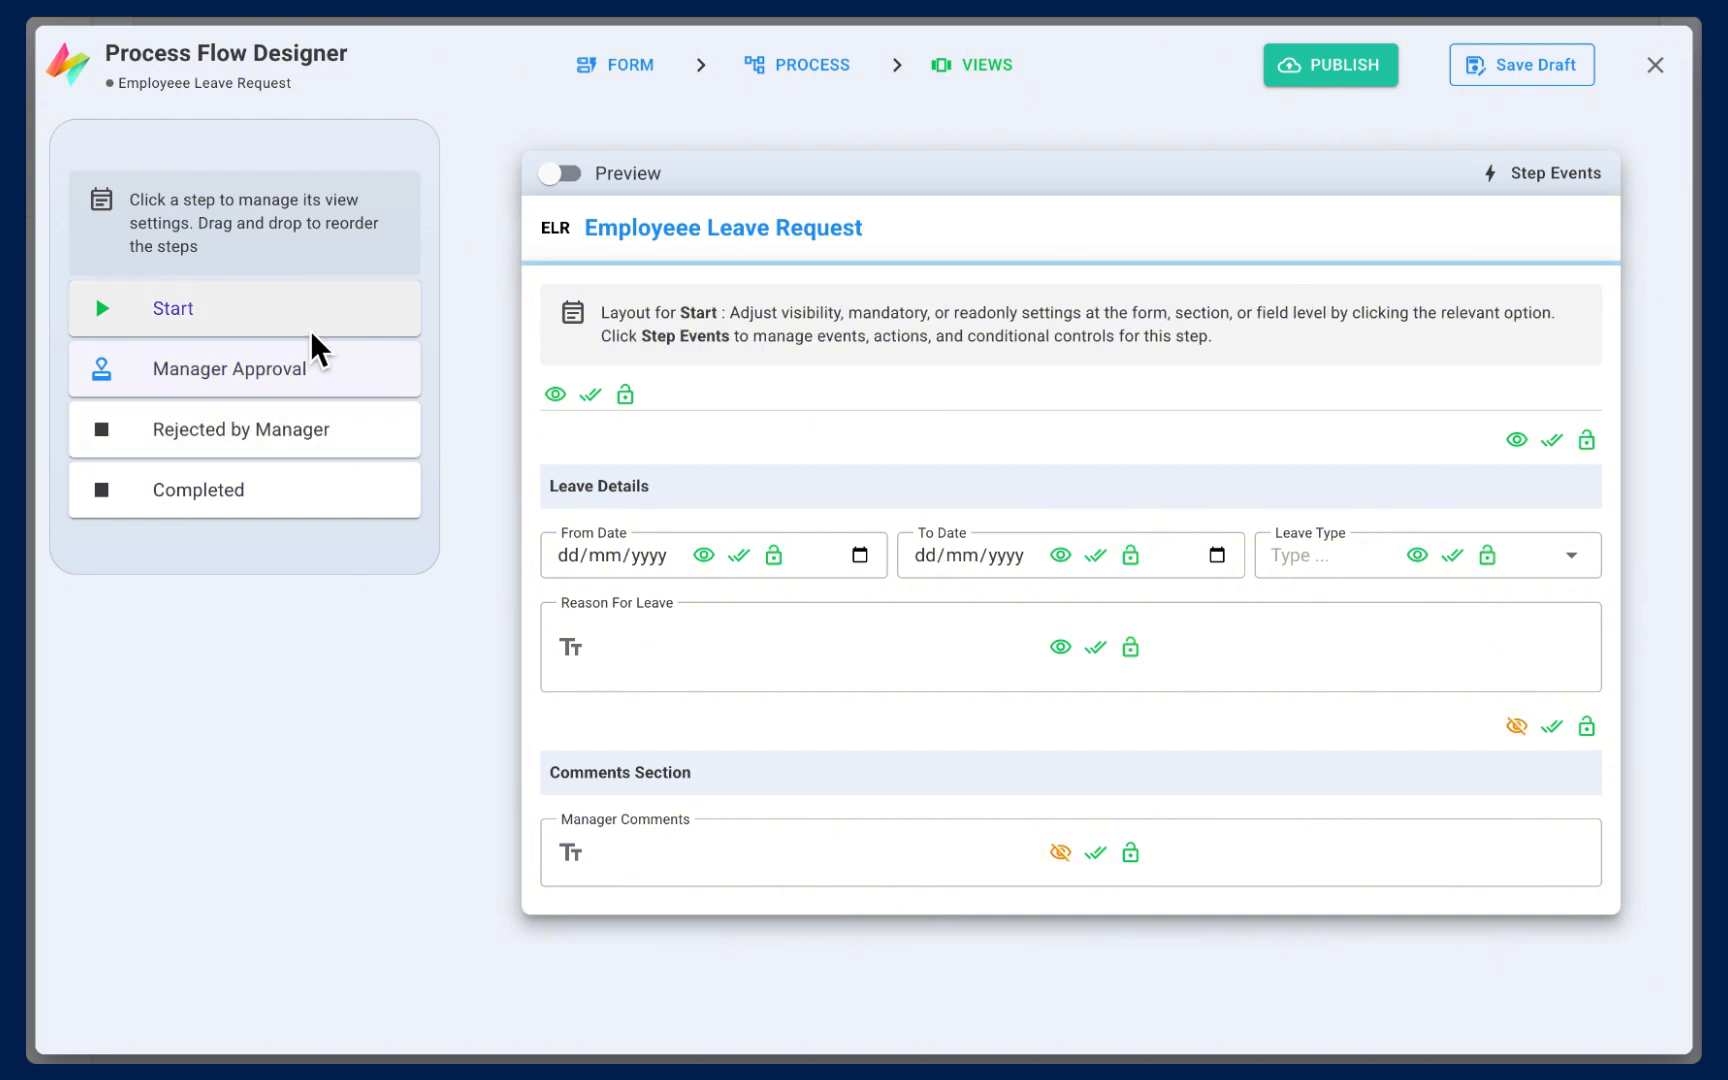
- Preview the form as it appears in the Start and Manager Approval steps
{"action": "left_click", "coordinate": [560, 176]}
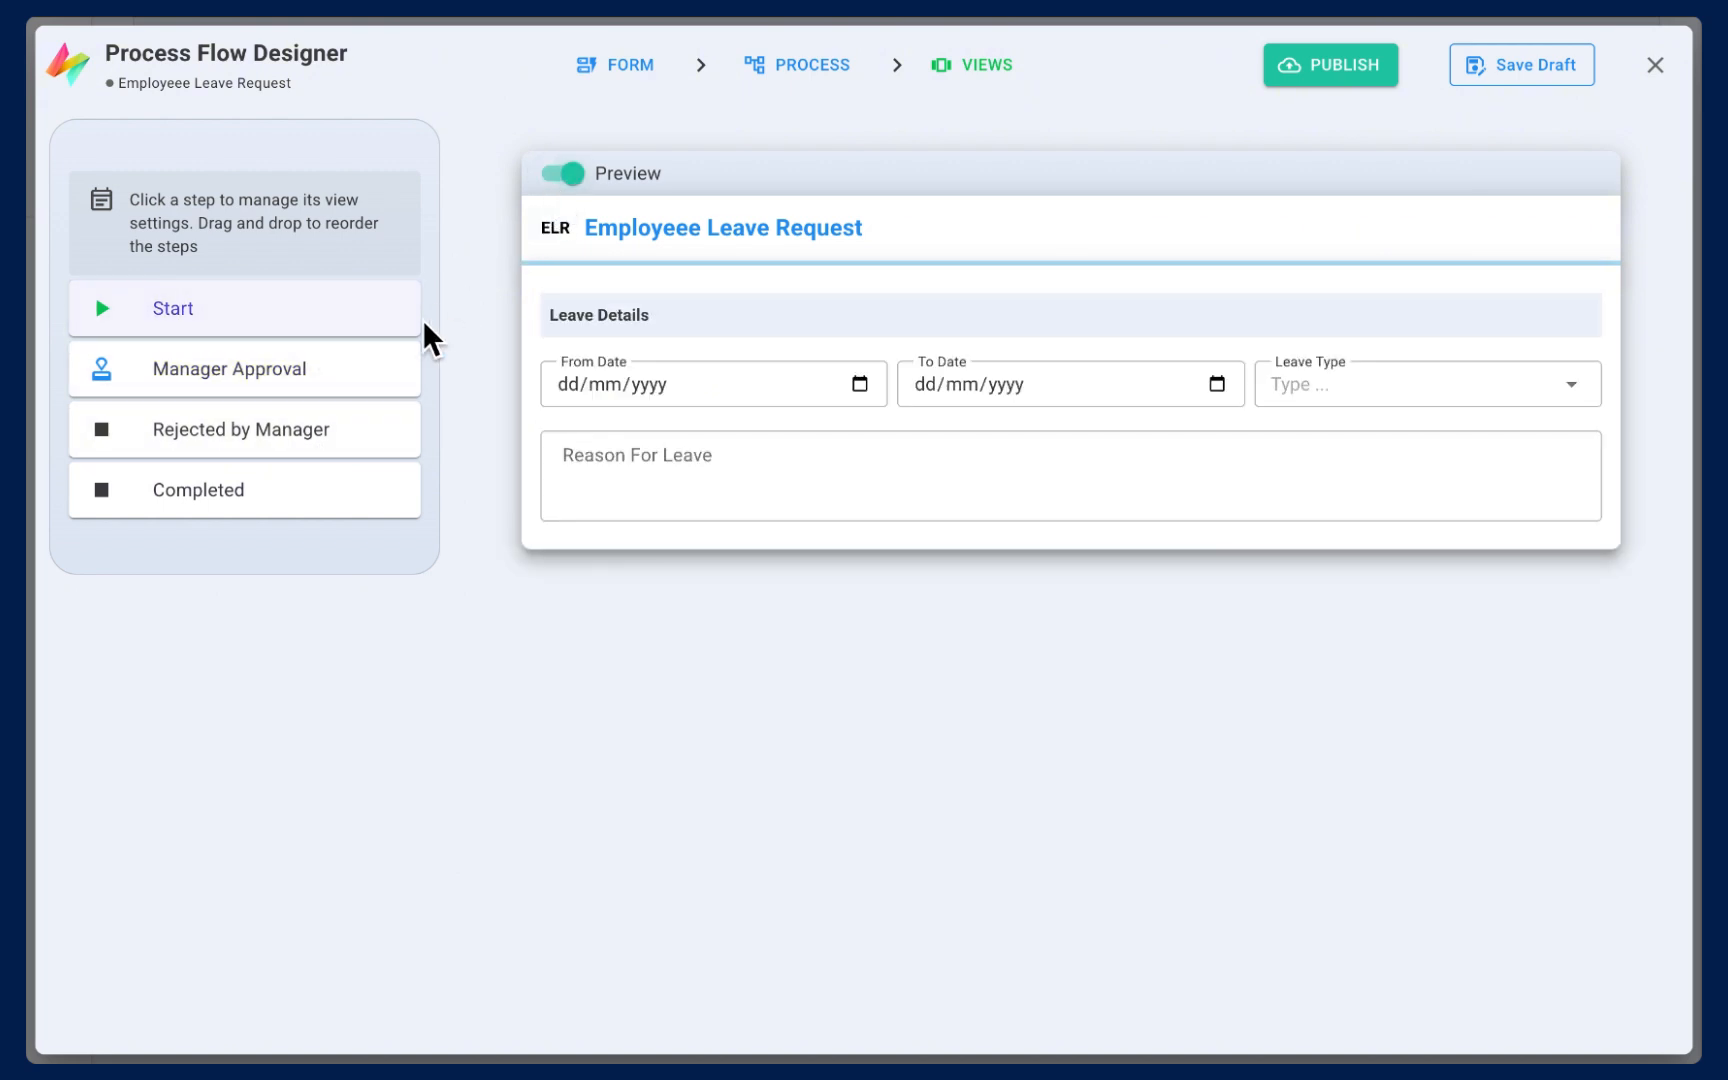
{"action": "left_click", "coordinate": [400, 378]}
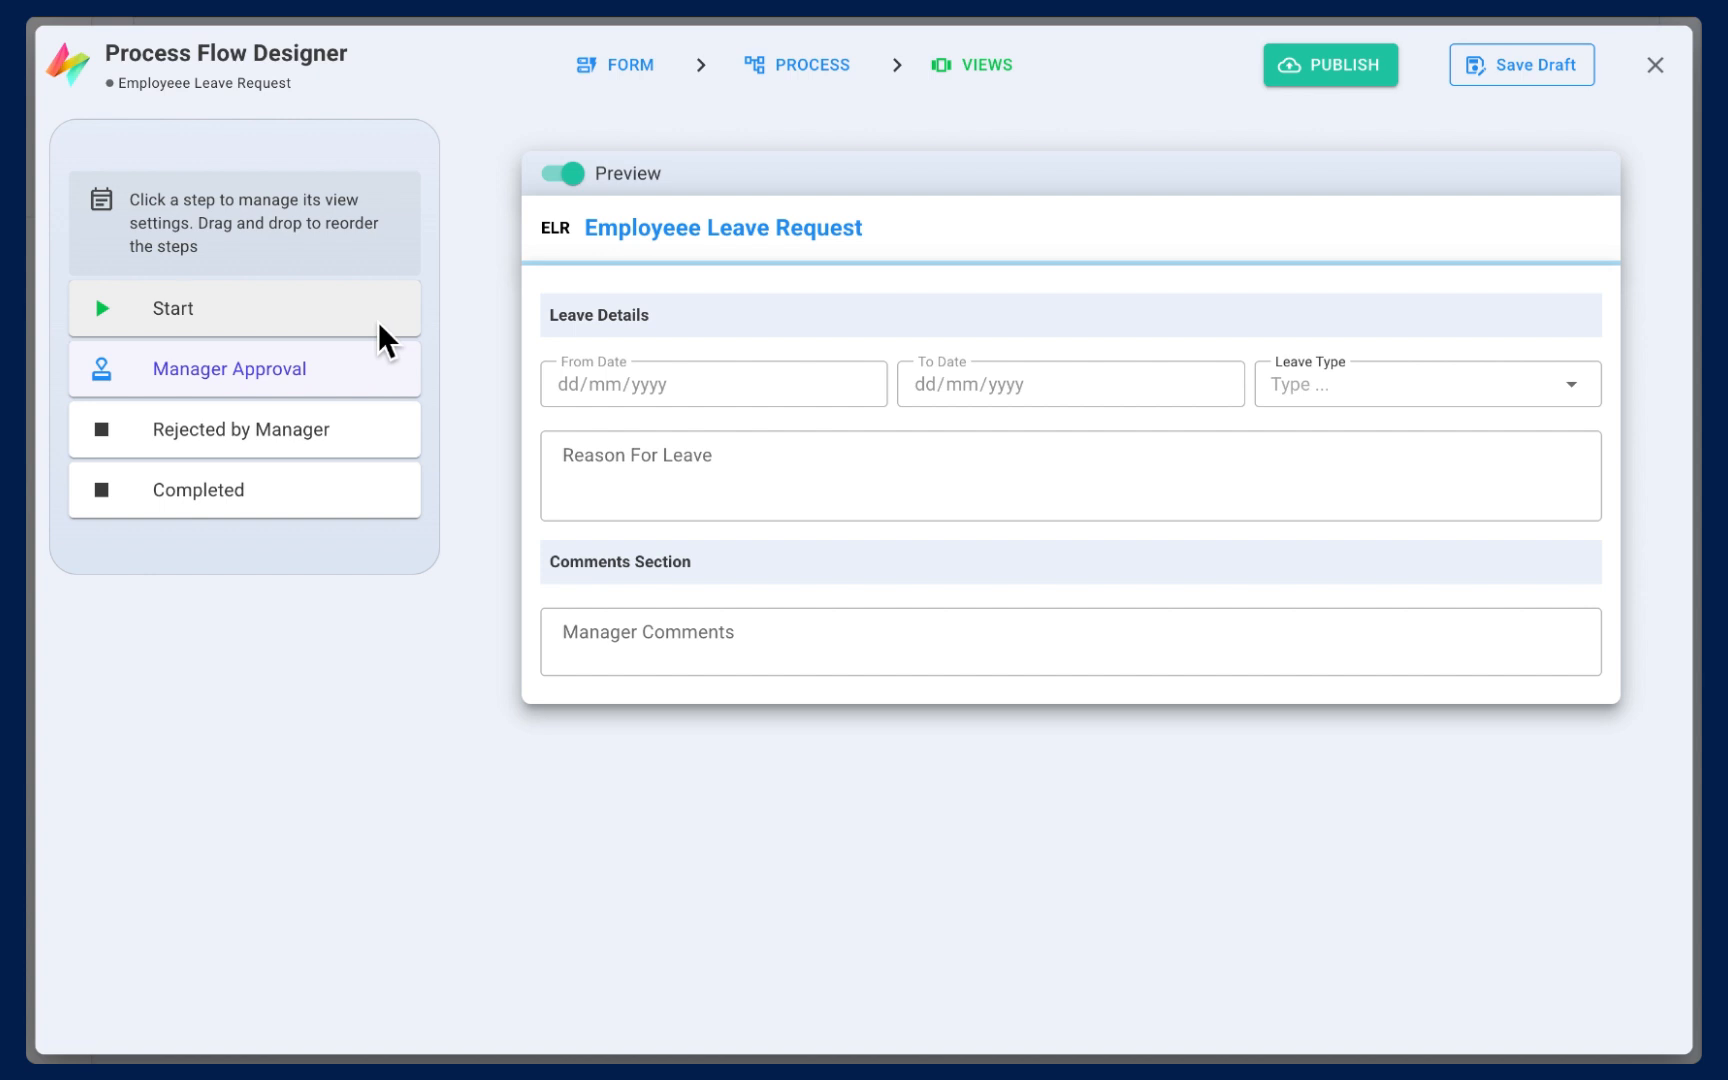
{"action": "left_click", "coordinate": [381, 326]}
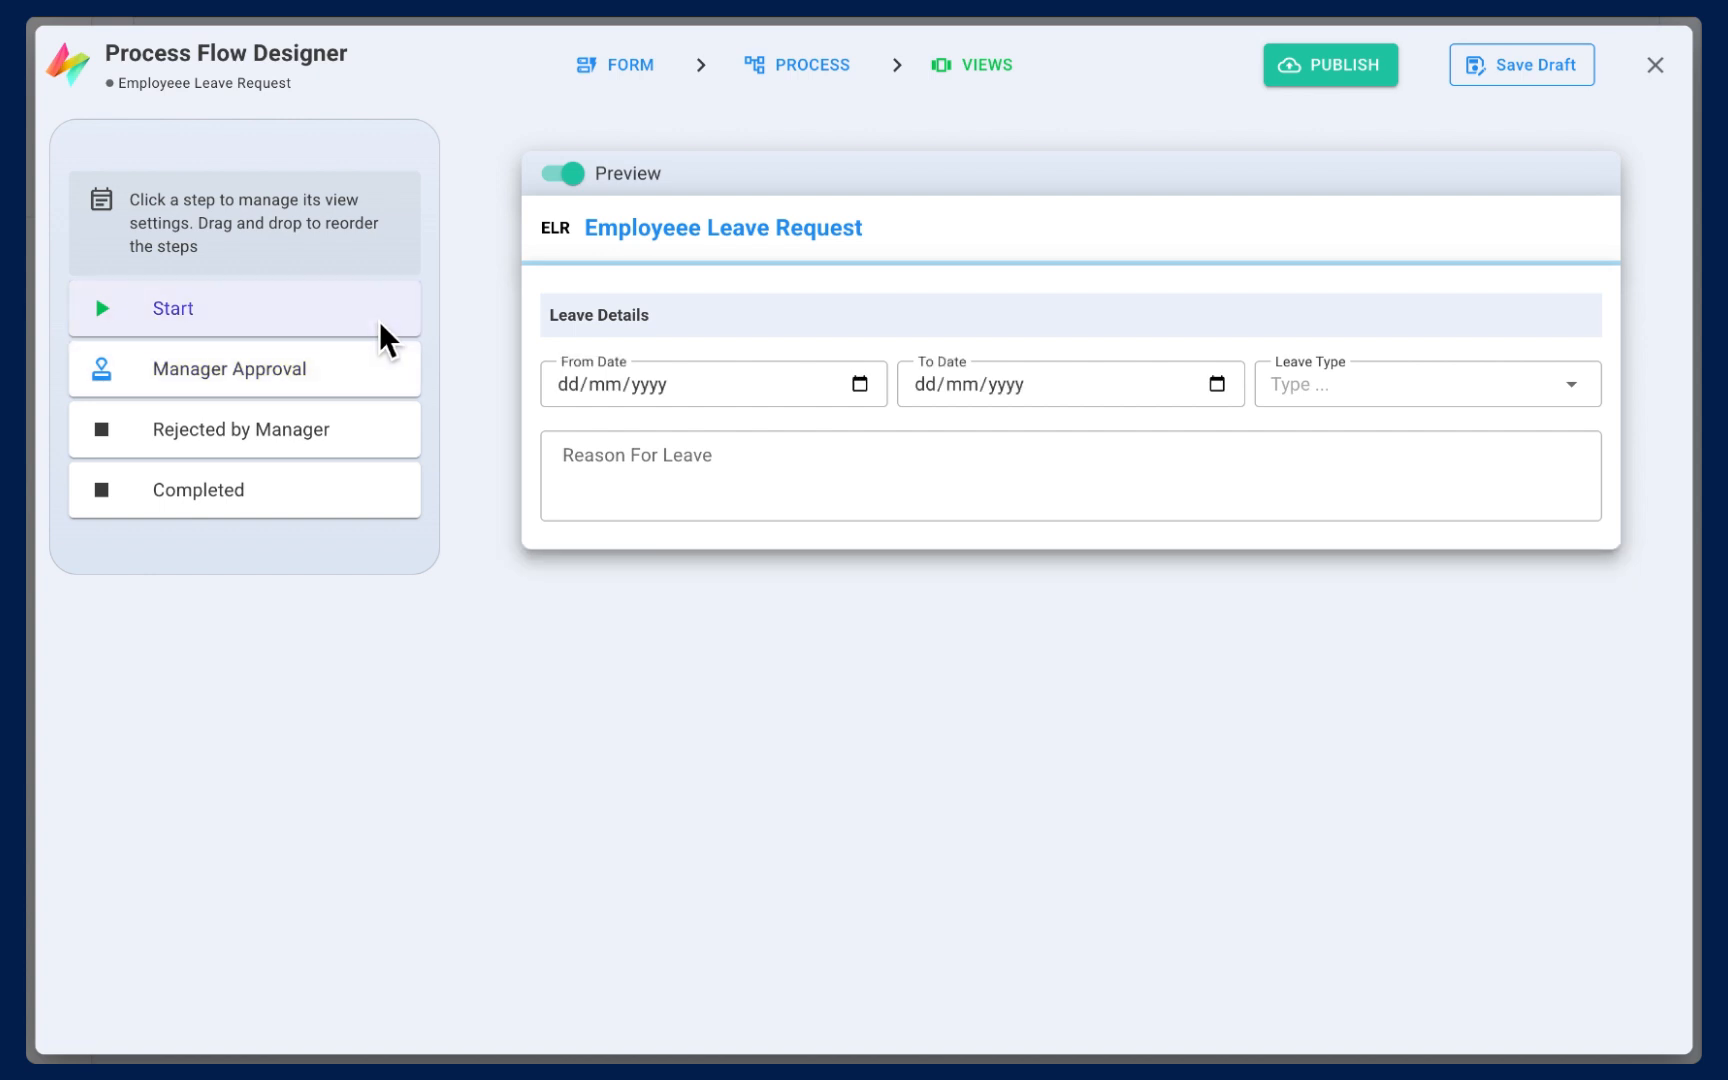
{"action": "left_click", "coordinate": [563, 185]}
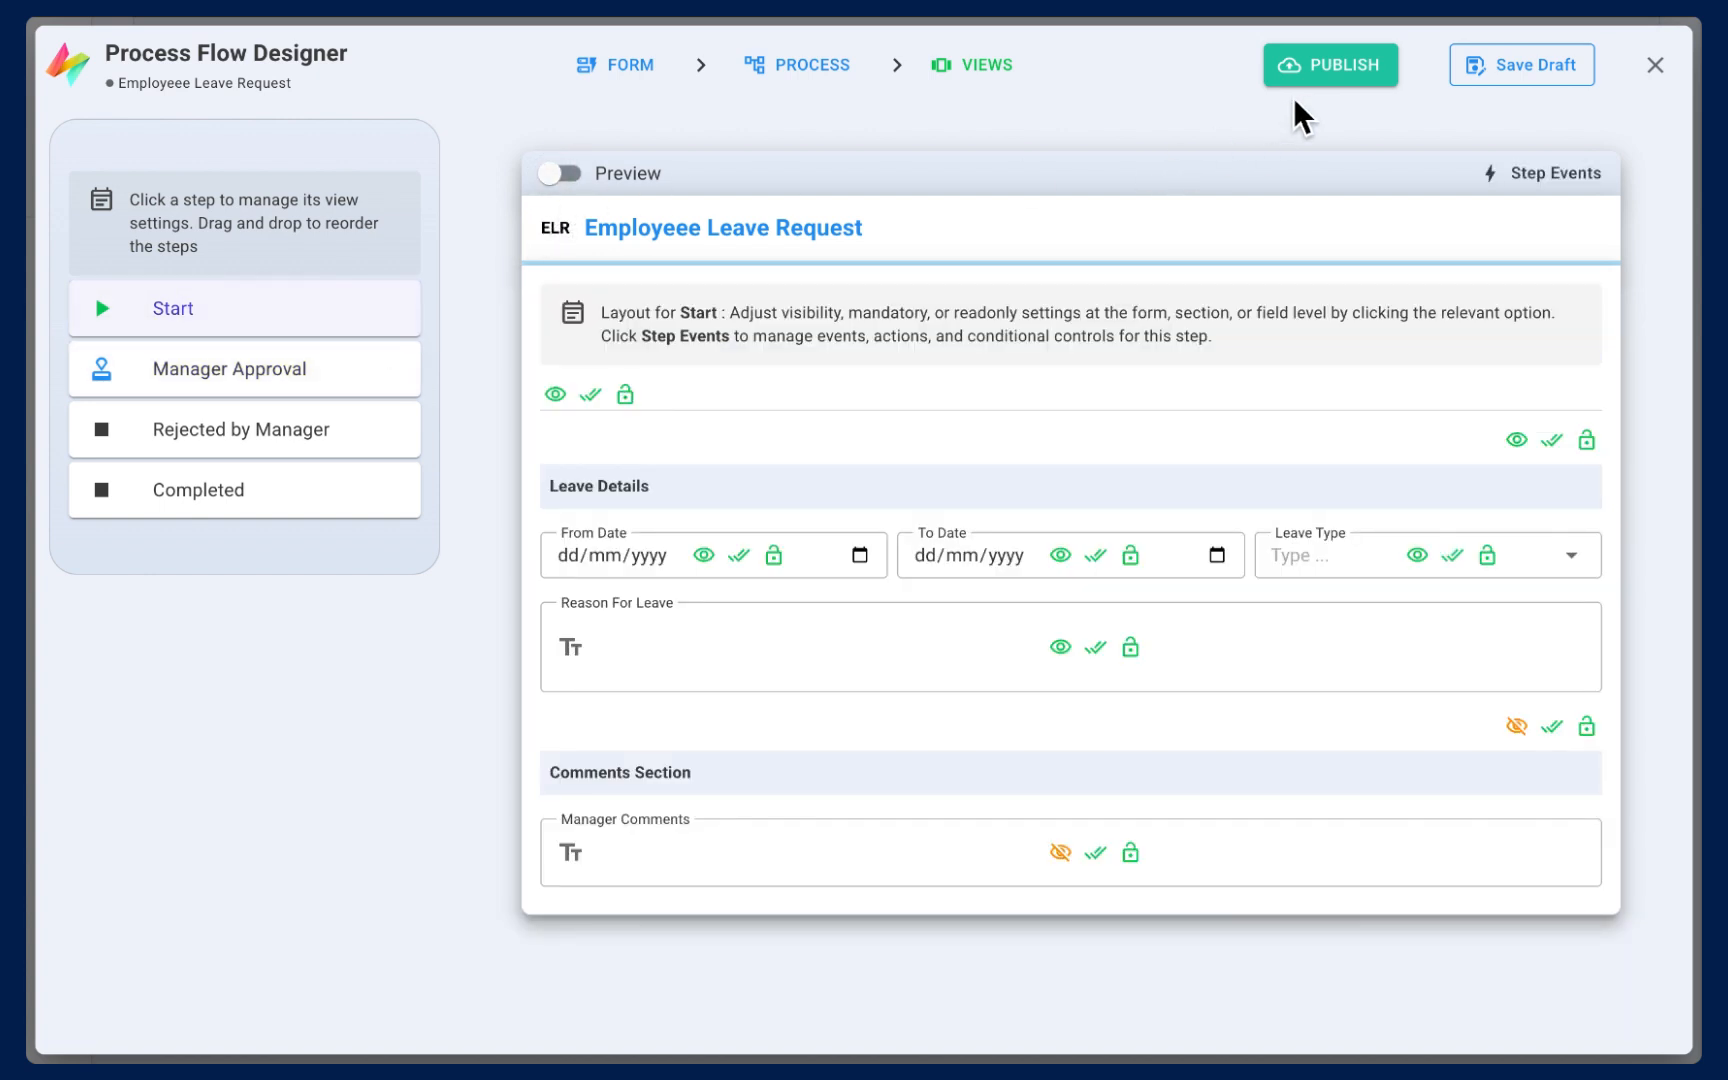
- Publish the Employeee Leave Request process
{"action": "left_click", "coordinate": [1325, 92]}
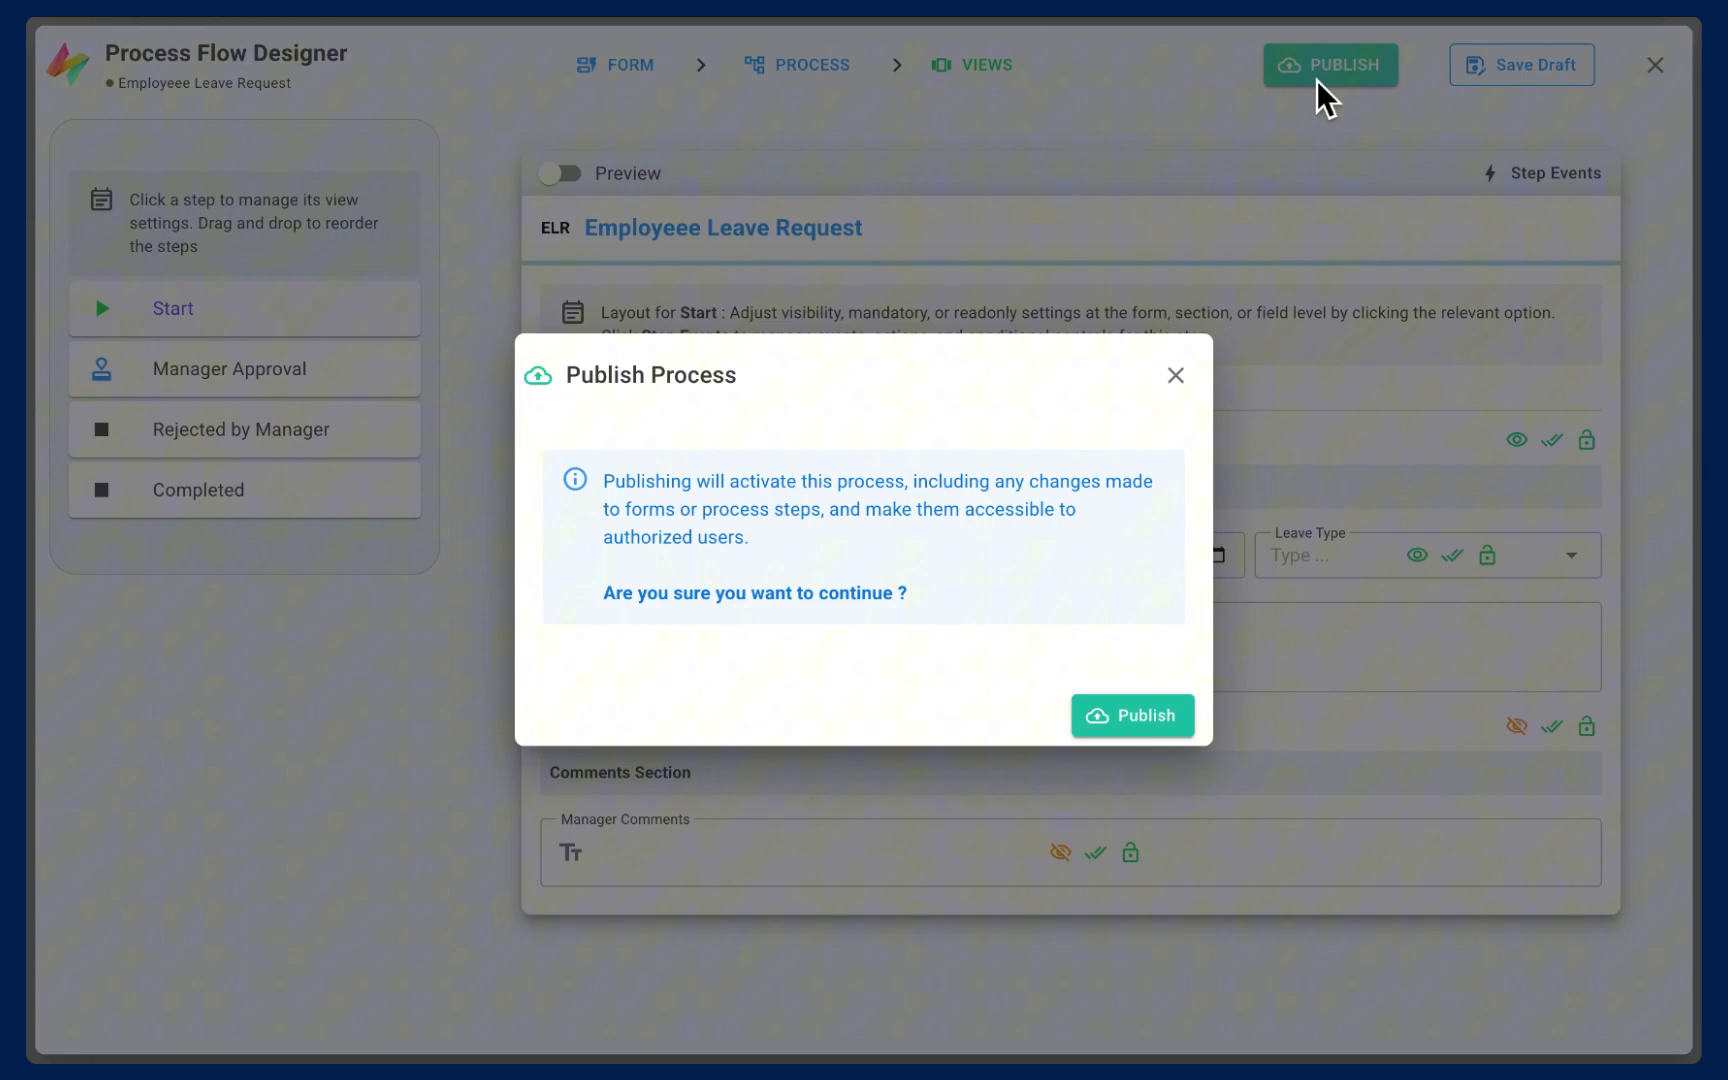
{"action": "left_click", "coordinate": [1140, 720]}
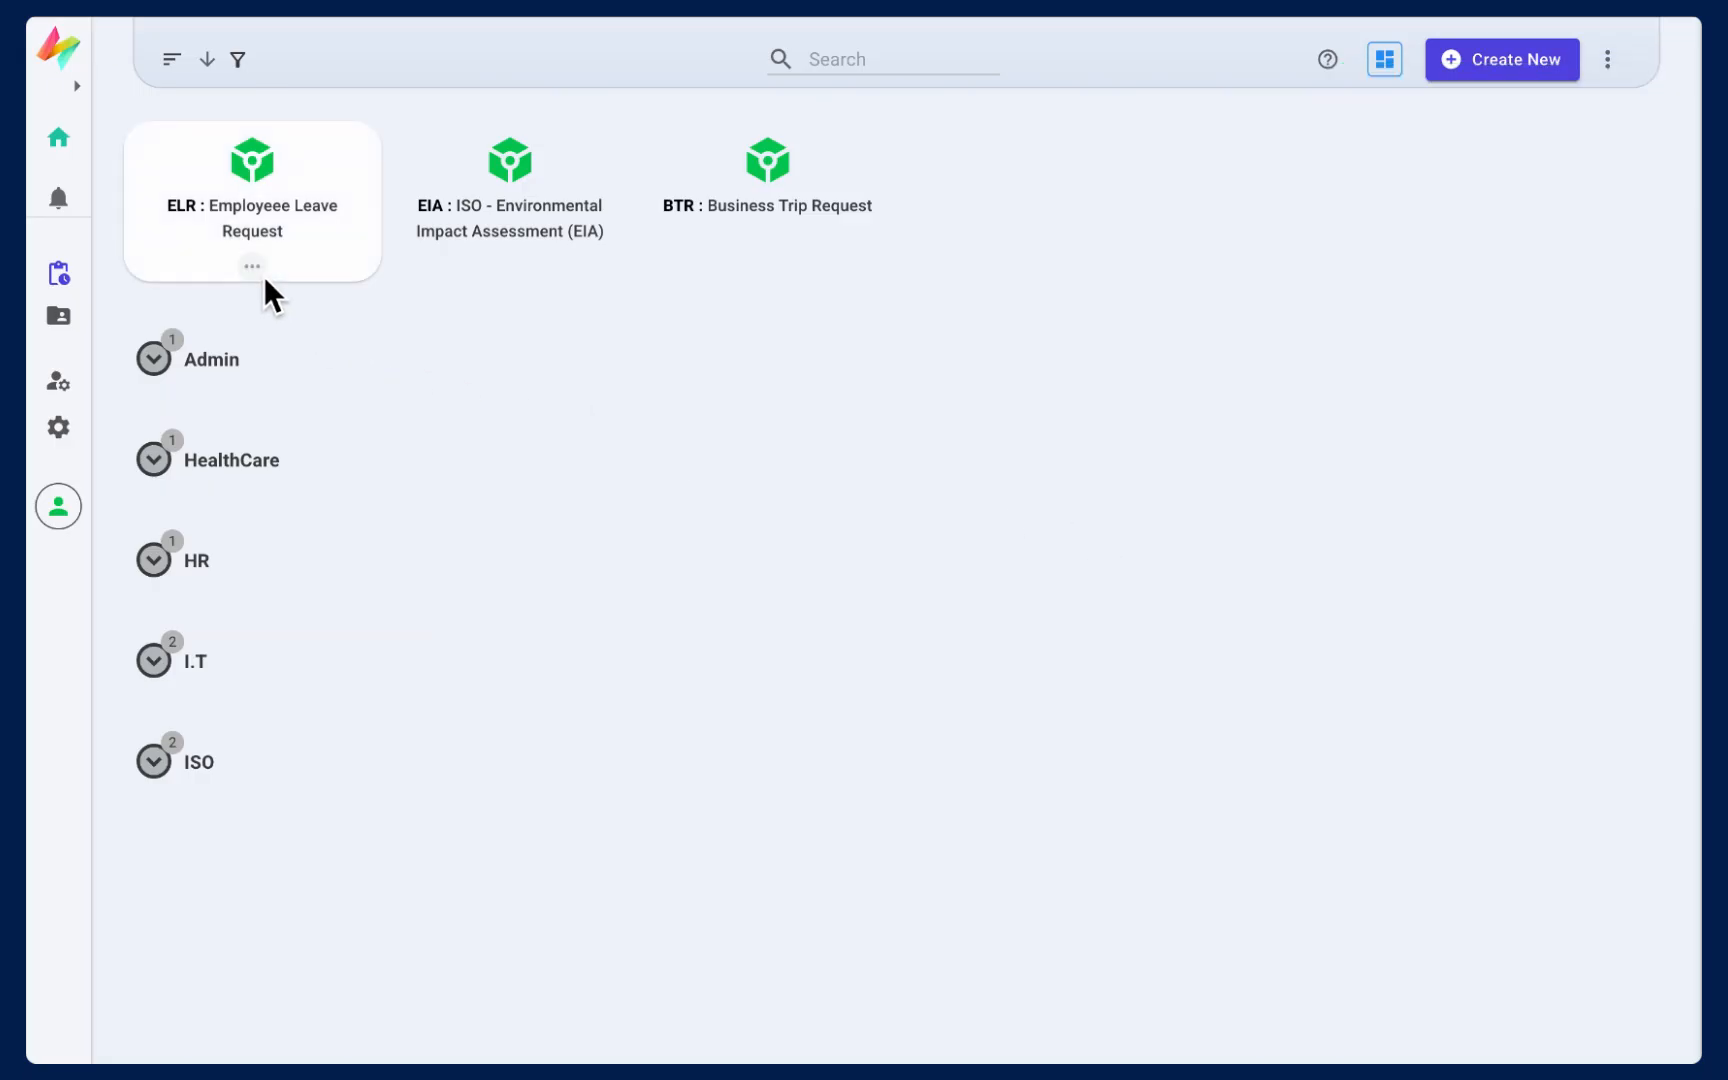
- Submit a new Employeee Leave Request item for Annual Leave from 11/11/2025 to 14/11/2025 with reason "Faimly Emergency"
{"action": "left_click", "coordinate": [254, 272]}
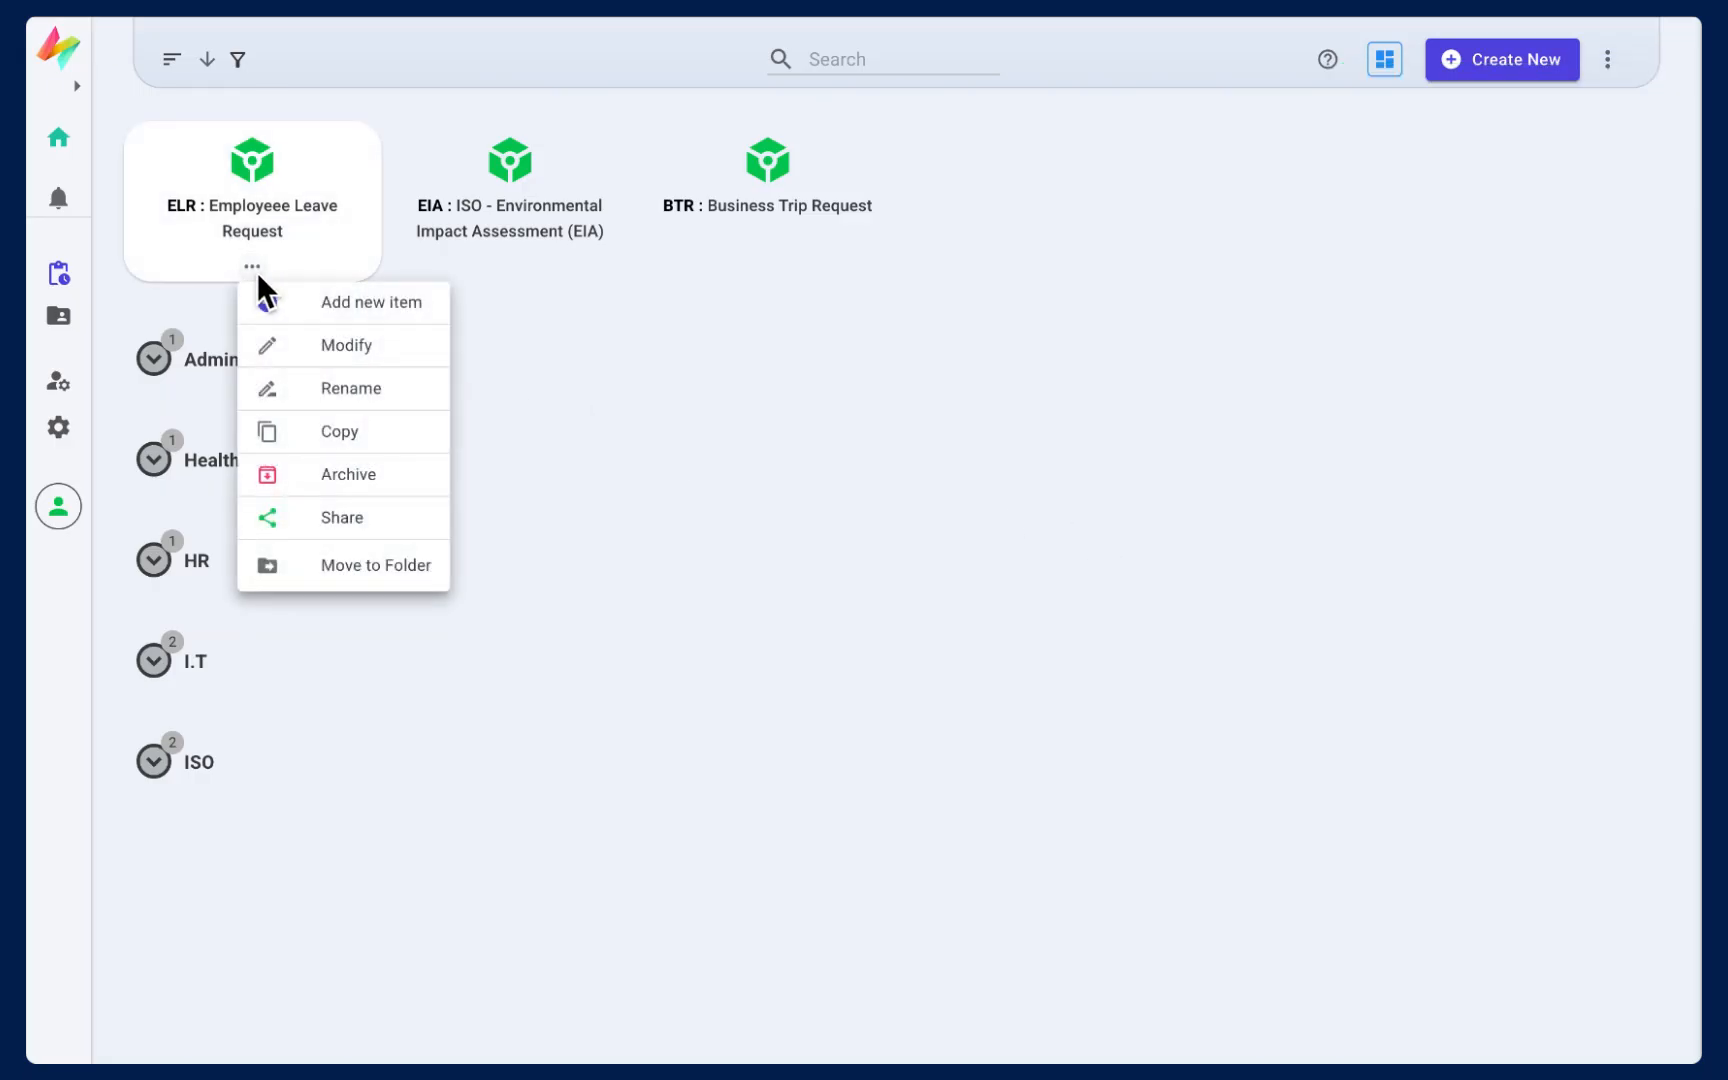
{"action": "left_click", "coordinate": [362, 316]}
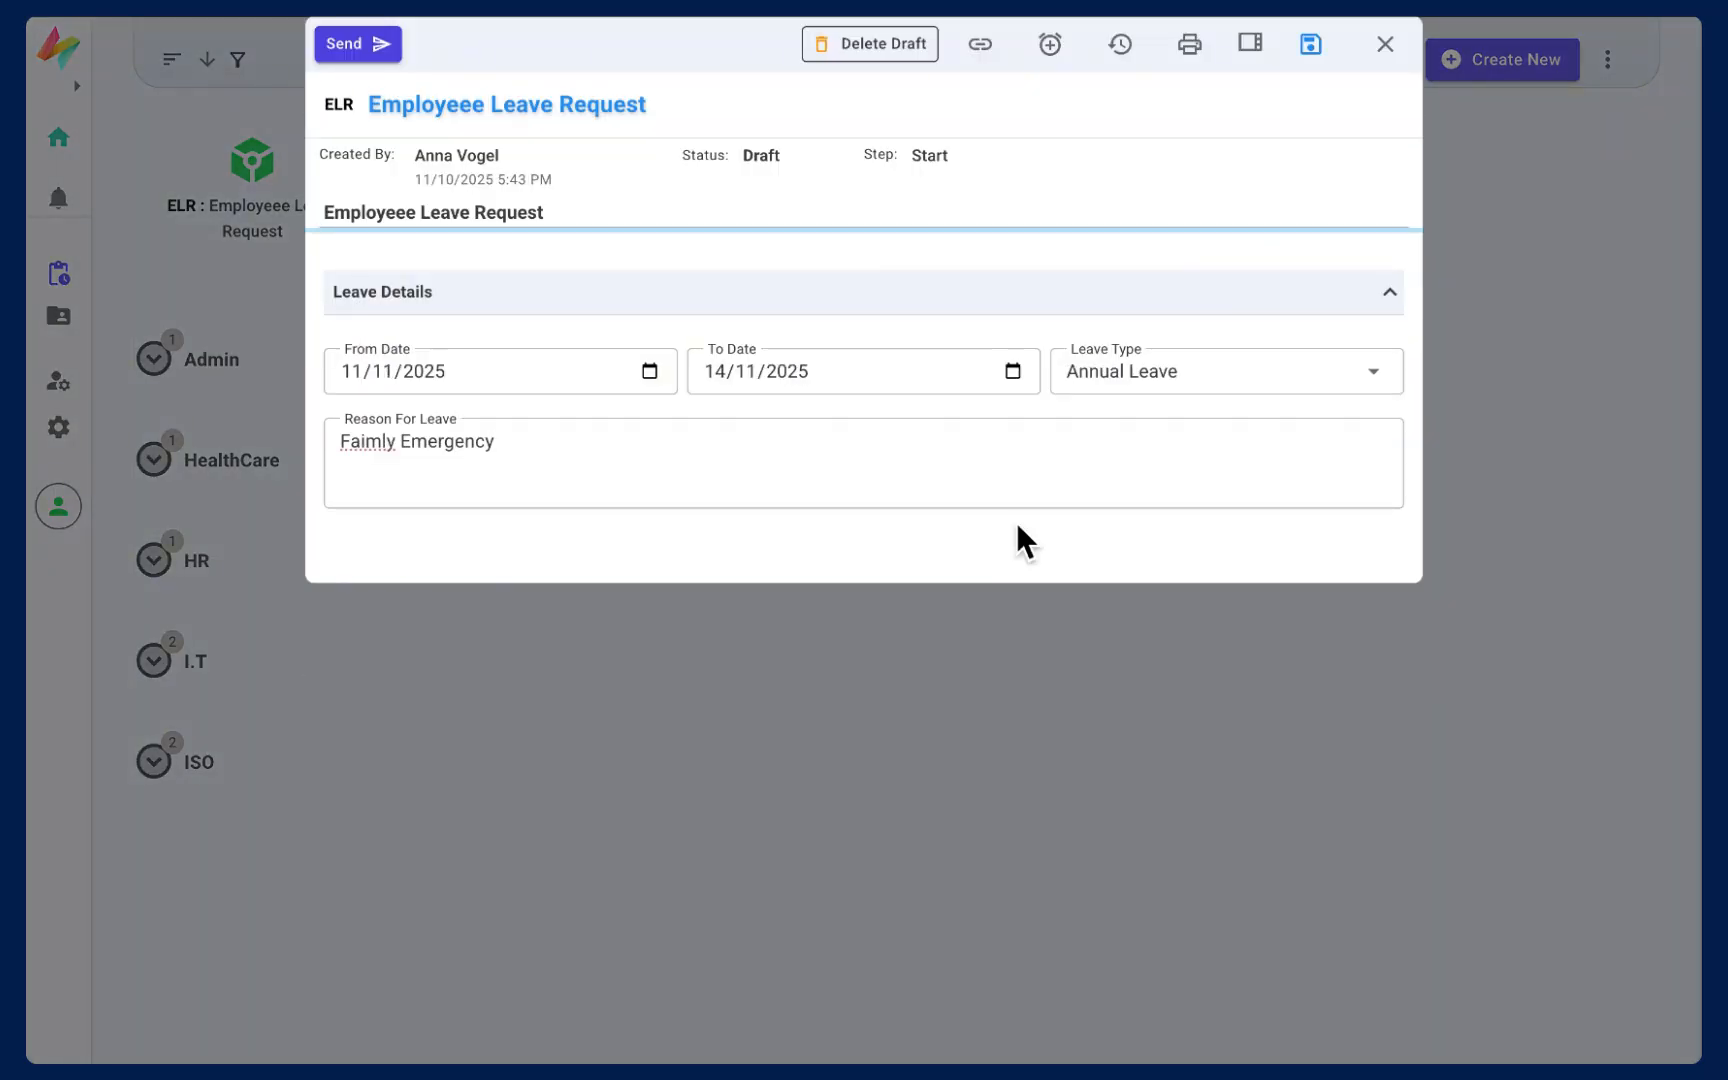
{"action": "left_click", "coordinate": [383, 55]}
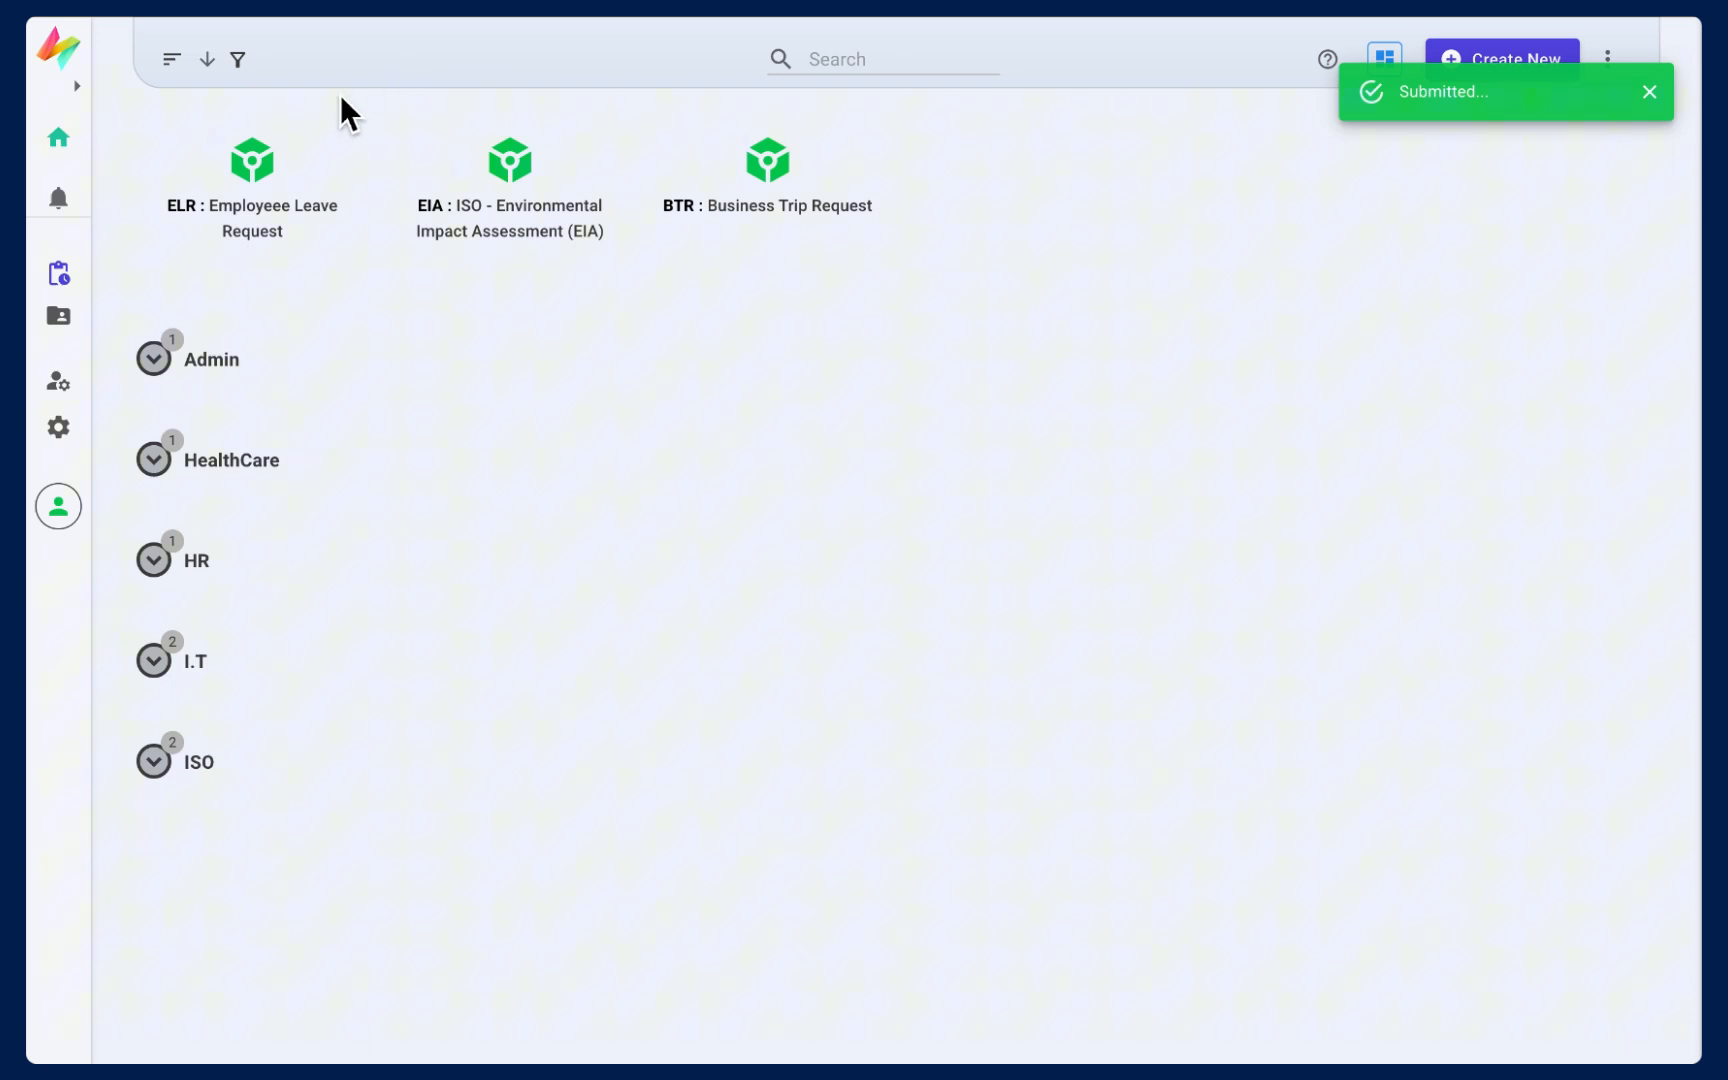
- Examine the submitted leave request's timeline, including who is assigned to its Manager Approval step
{"action": "left_click", "coordinate": [269, 176]}
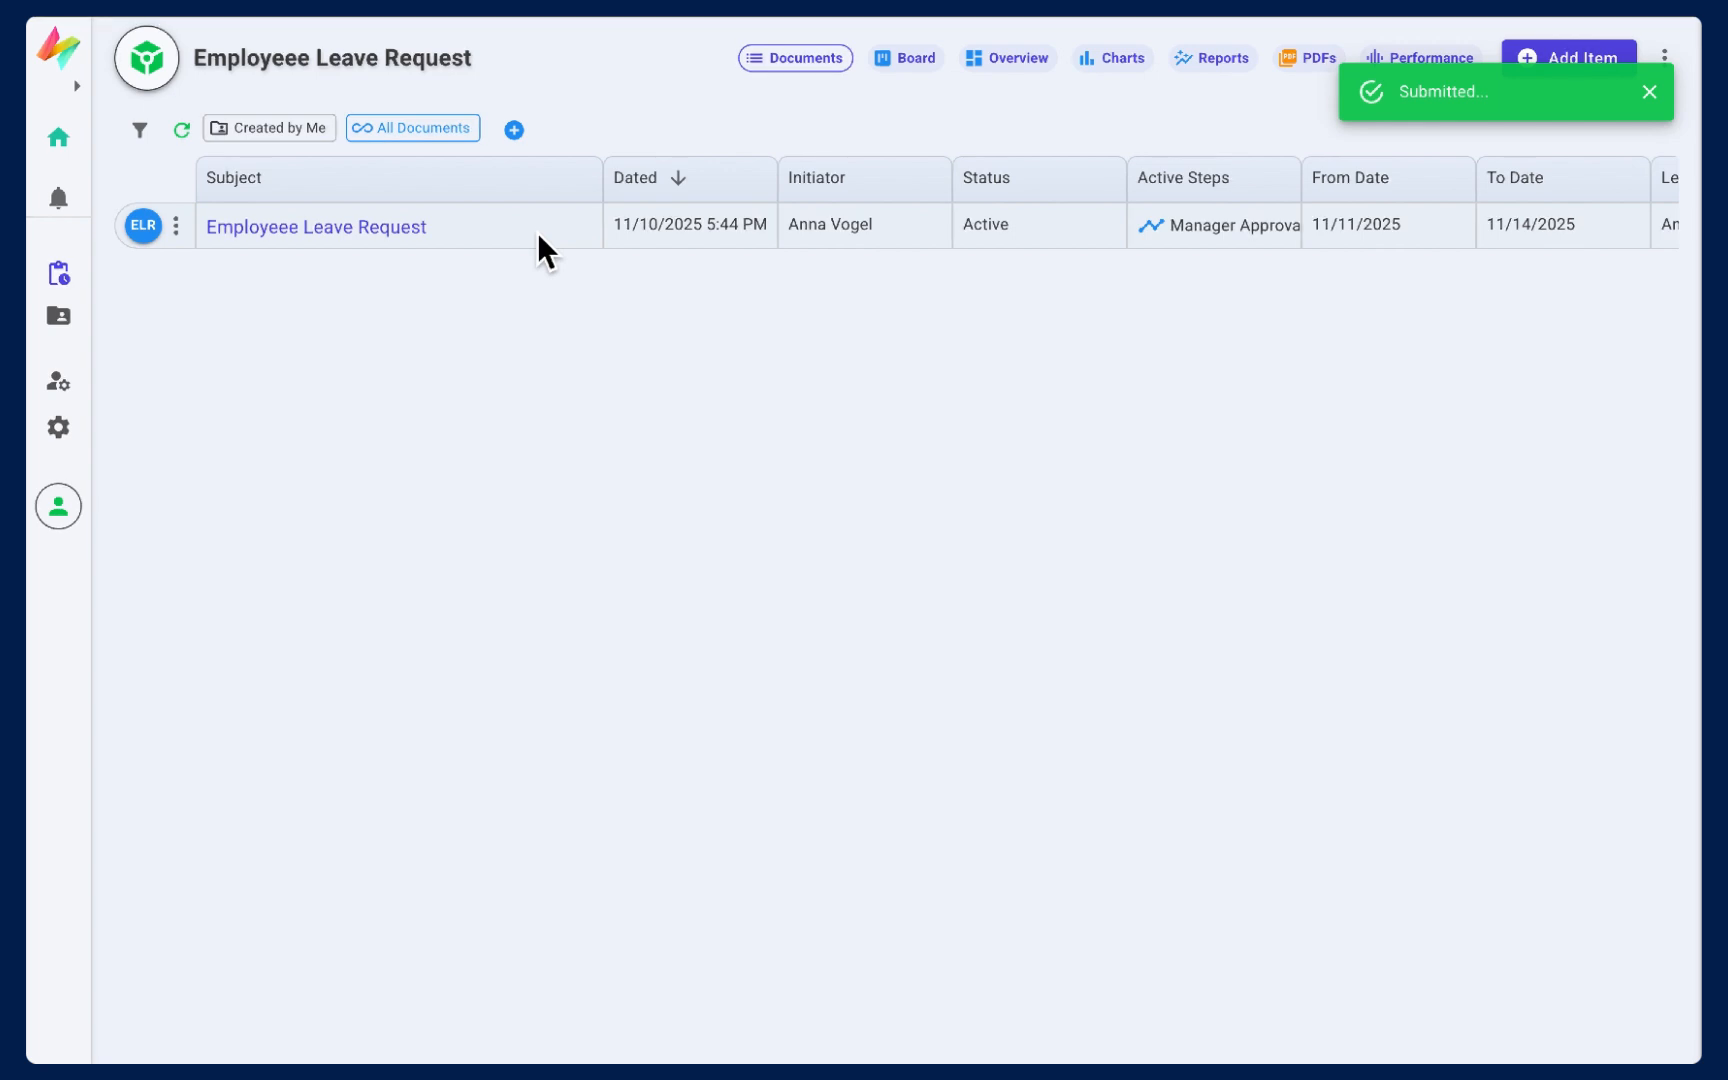
{"action": "left_click", "coordinate": [1149, 231]}
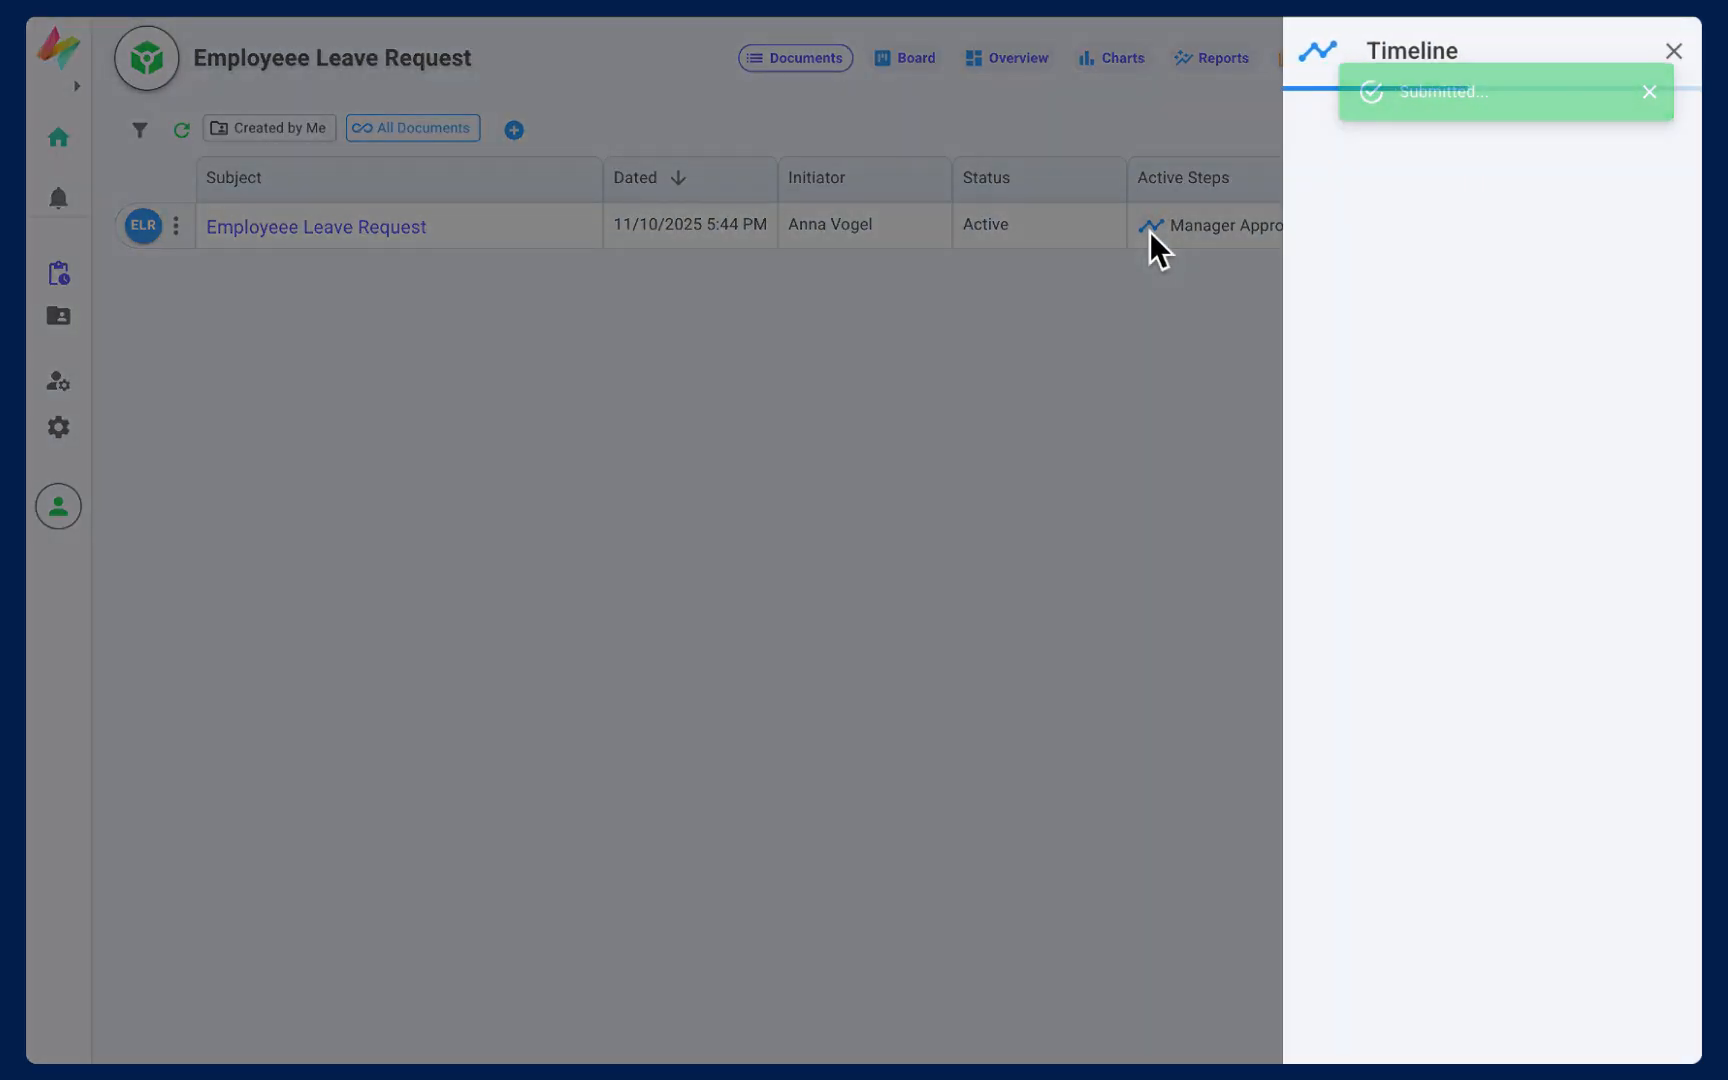
{"action": "triple_click", "coordinate": [1485, 449]}
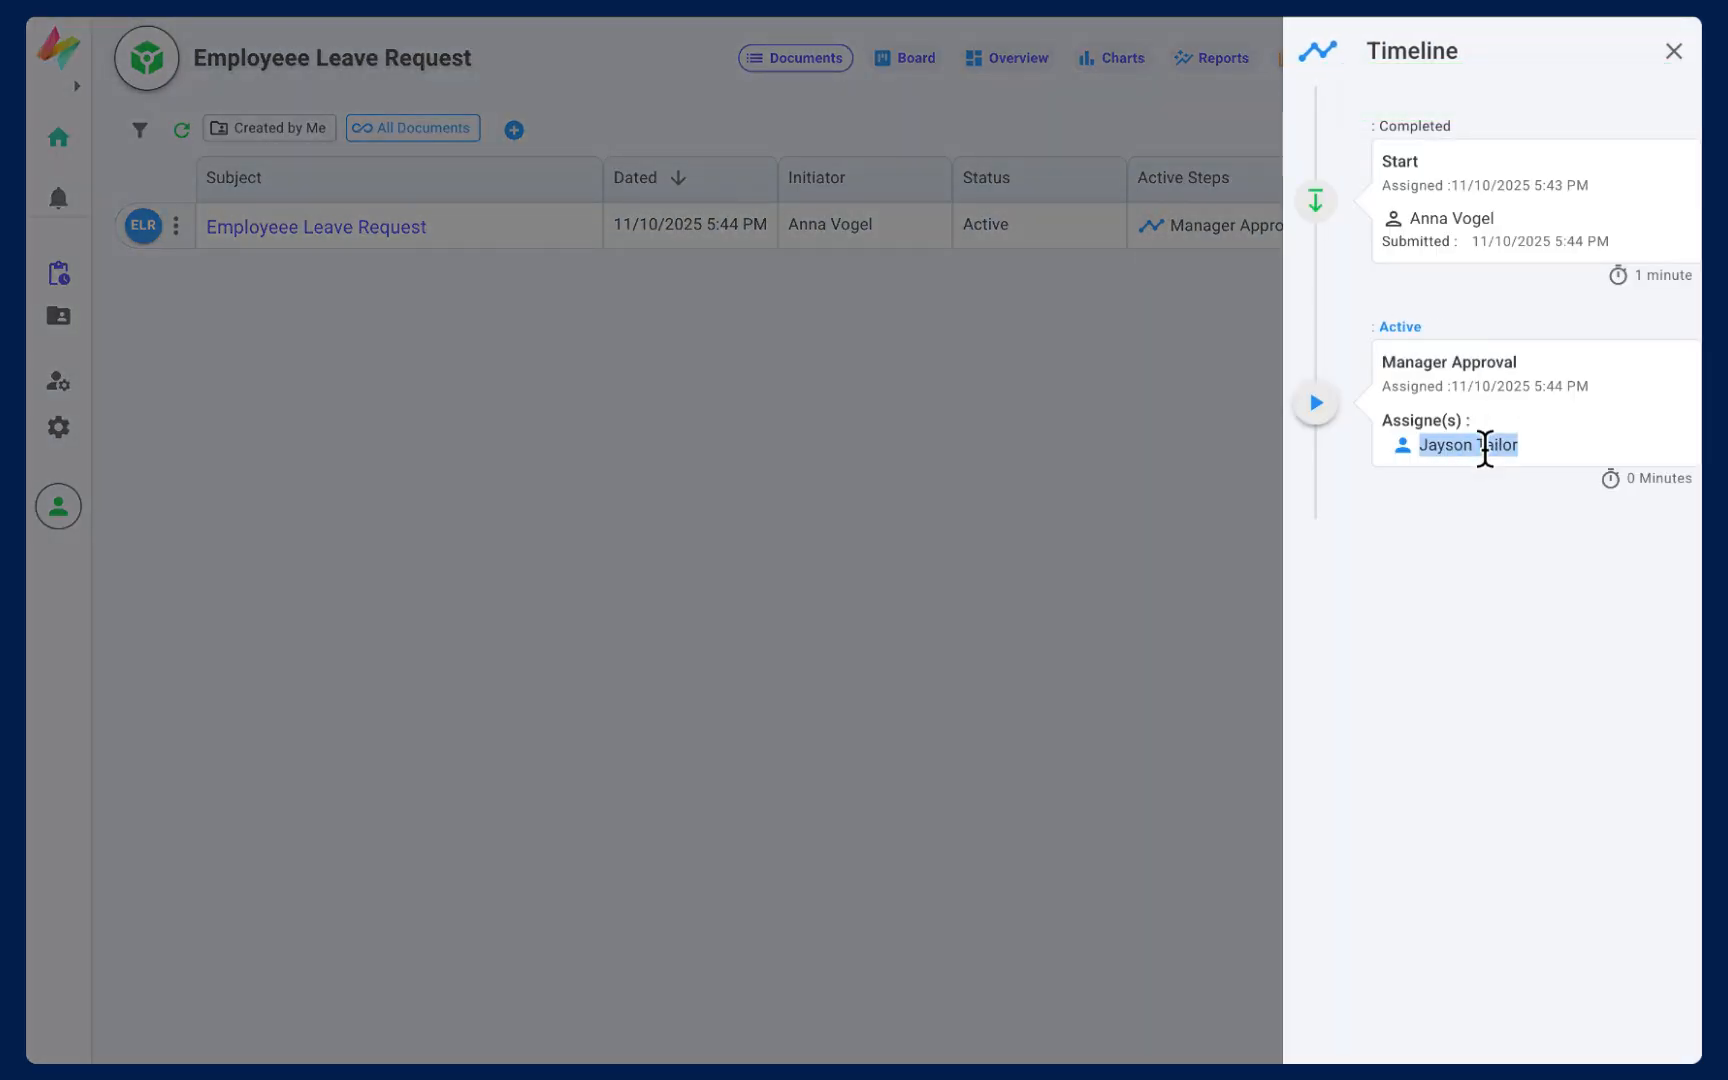
{"action": "left_click", "coordinate": [1471, 455]}
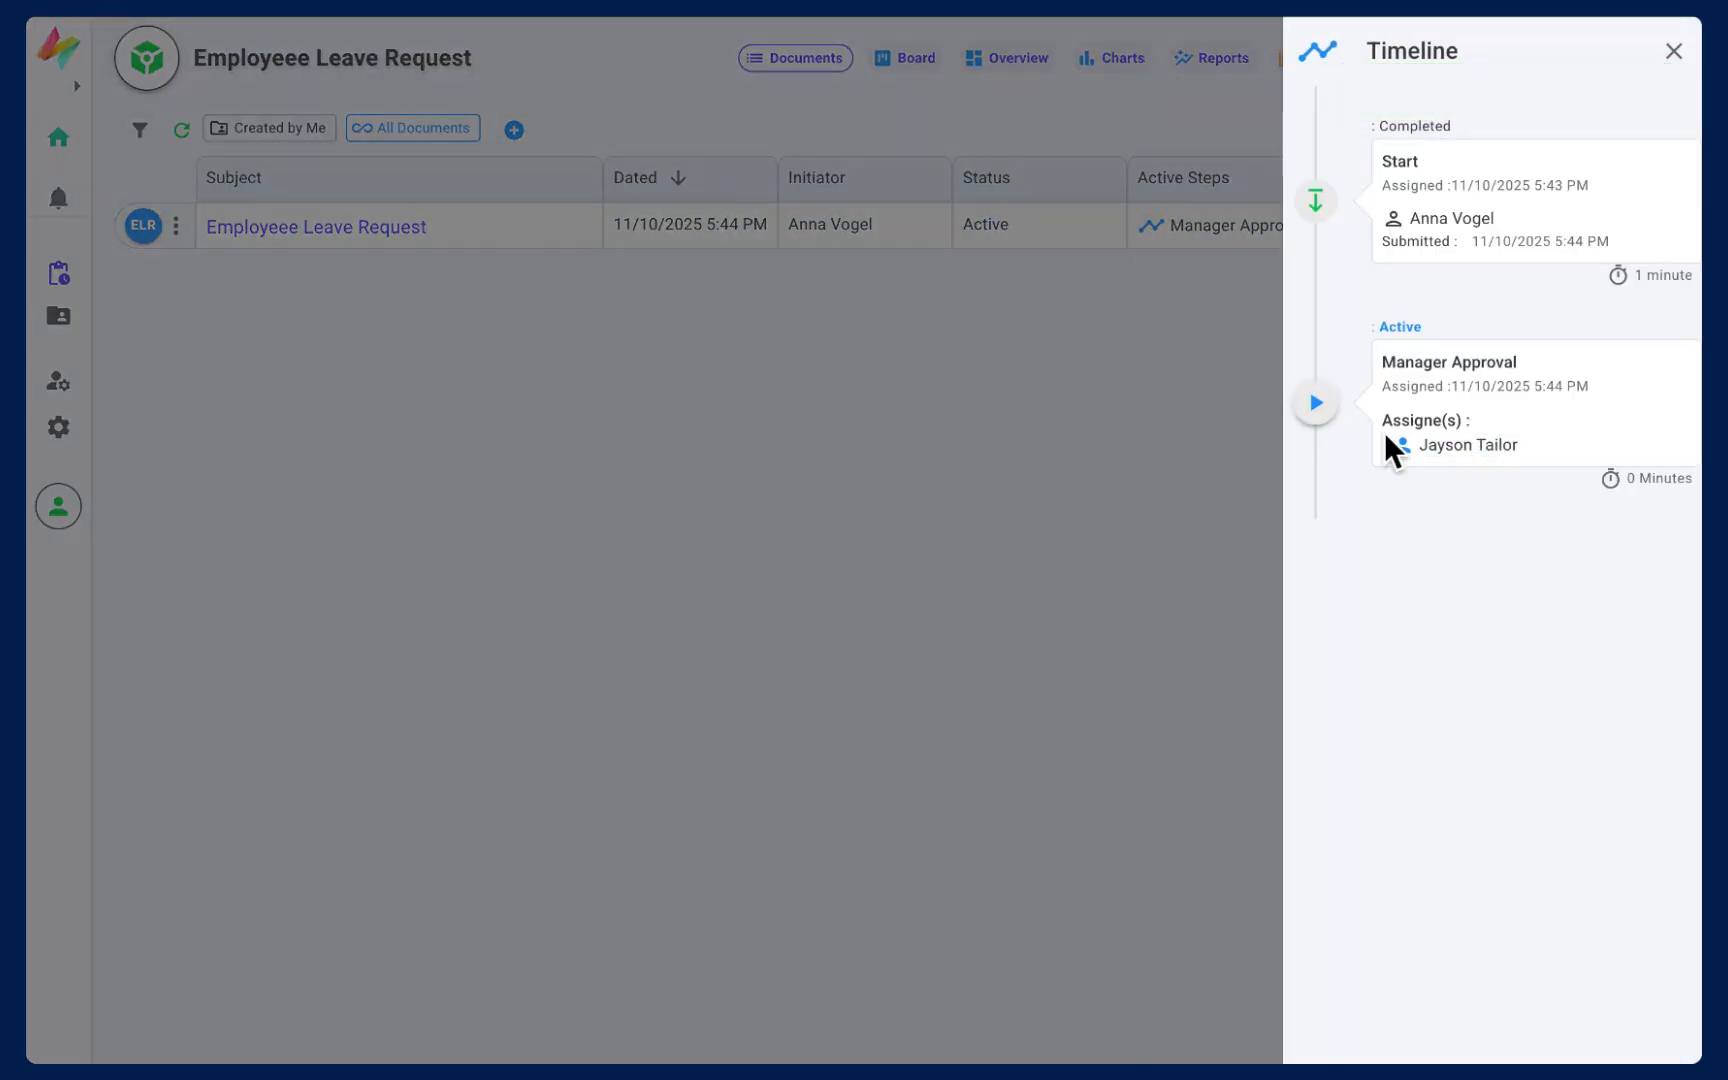
{"action": "left_click", "coordinate": [1215, 392]}
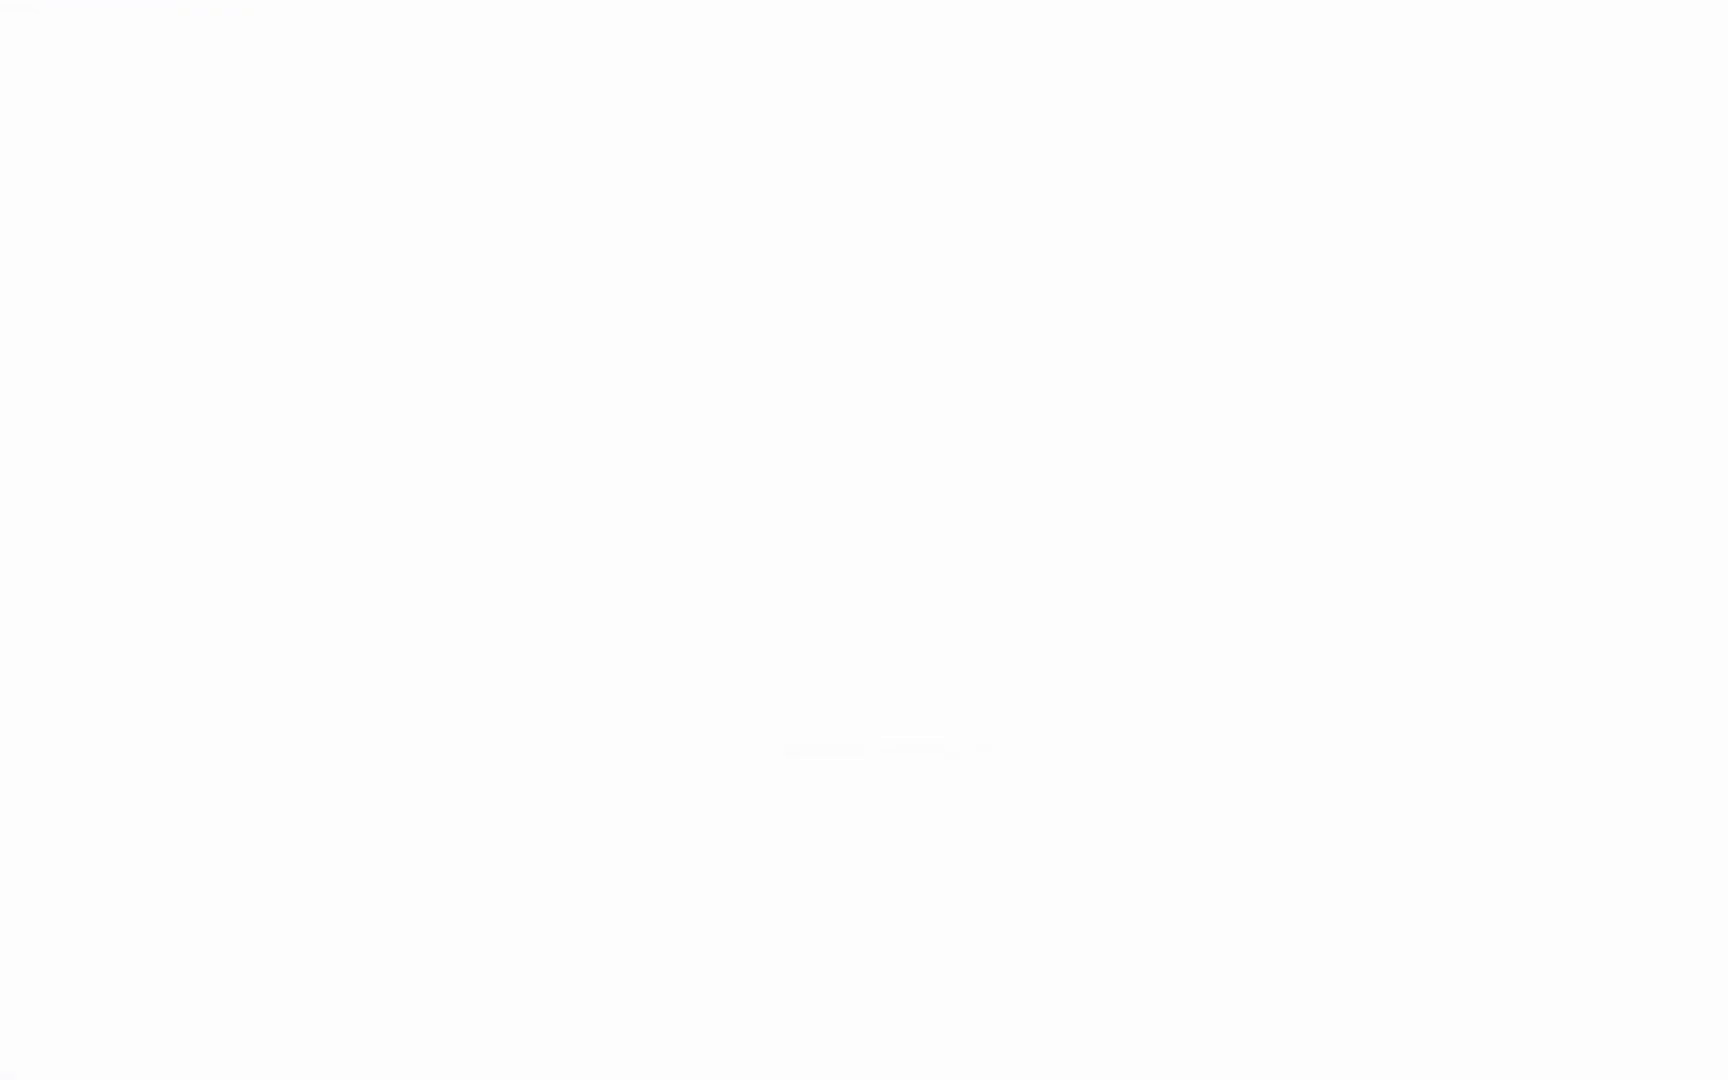